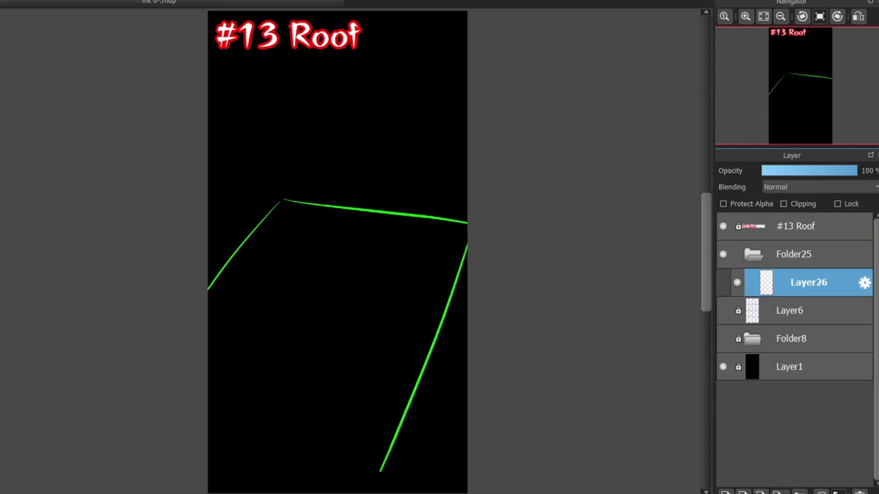
- Sketch the house's wall corner below the sloping roof edge and try out further strokes beside it
{"action": "left_click_drag", "start_coordinate": [416, 402], "coordinate": [424, 493]}
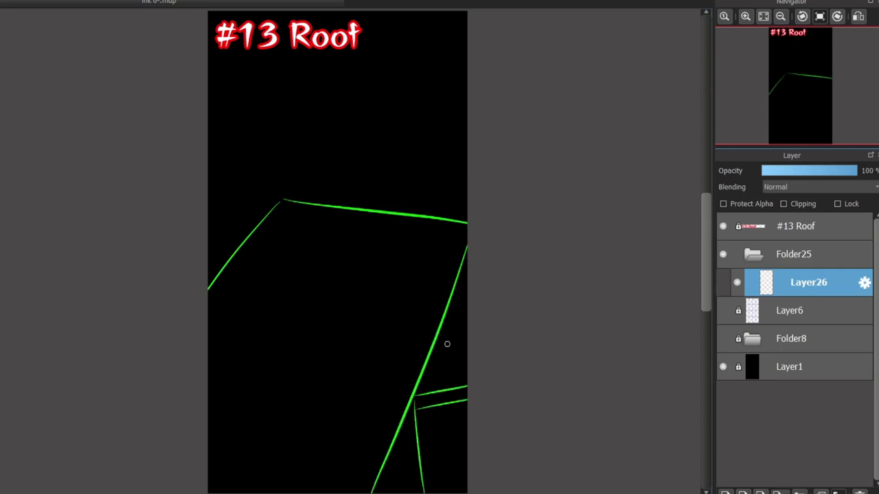
{"action": "left_click_drag", "start_coordinate": [443, 329], "coordinate": [459, 493]}
{"action": "key", "text": "ctrl+z"}
{"action": "mouse_move", "coordinate": [436, 399]}
{"action": "left_mouse_down"}
{"action": "mouse_move", "coordinate": [297, 398]}
{"action": "mouse_move", "coordinate": [549, 206]}
{"action": "mouse_move", "coordinate": [572, 171]}
{"action": "mouse_move", "coordinate": [471, 425]}
{"action": "left_mouse_up"}
{"action": "key", "text": "ctrl+z"}
{"action": "scroll", "coordinate": [346, 289], "scroll_direction": "up", "scroll_amount": 2}
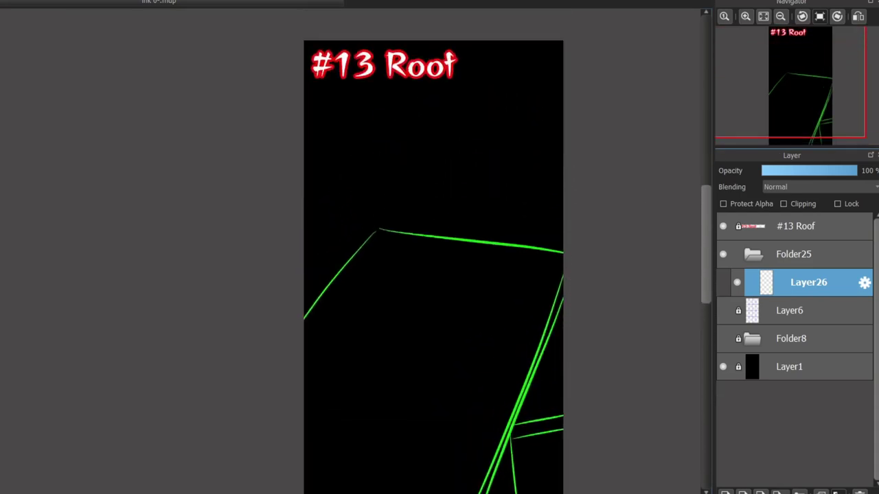
{"action": "scroll", "coordinate": [353, 283], "scroll_direction": "up", "scroll_amount": 2}
{"action": "mouse_move", "coordinate": [340, 190]}
{"action": "left_mouse_down"}
{"action": "mouse_move", "coordinate": [335, 365]}
{"action": "mouse_move", "coordinate": [345, 268]}
{"action": "left_mouse_up"}
{"action": "key", "text": "ctrl+z"}
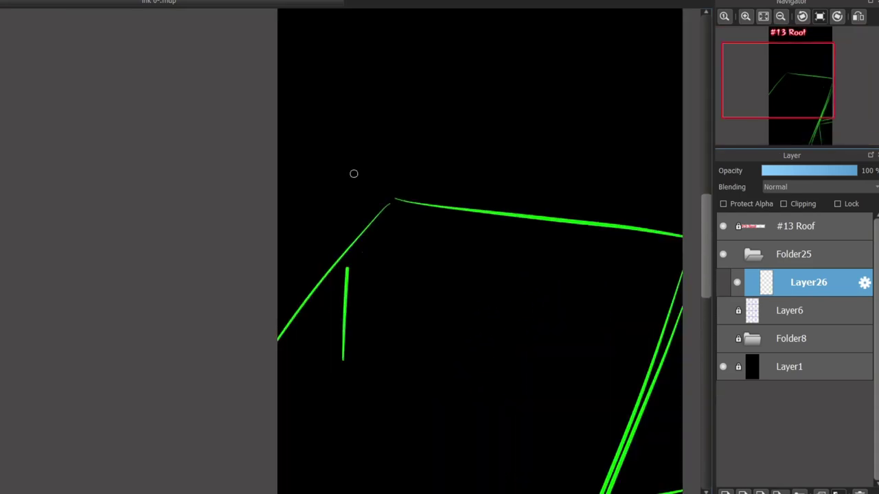
{"action": "key", "text": "ctrl+z"}
{"action": "mouse_move", "coordinate": [340, 353]}
{"action": "left_mouse_down"}
{"action": "mouse_move", "coordinate": [327, 175]}
{"action": "mouse_move", "coordinate": [337, 153]}
{"action": "left_mouse_up"}
{"action": "key", "text": "ctrl+z"}
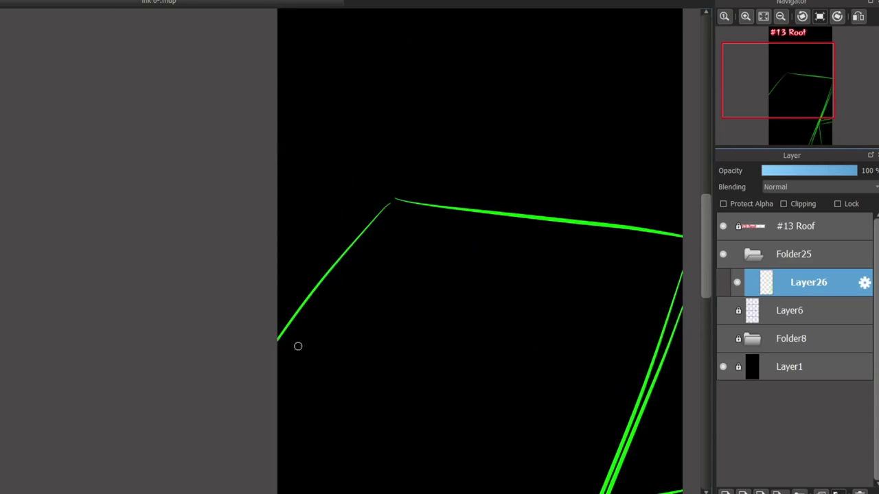
- Sketch a tapering four-sided chimney on the roof's left slope, with its base outline, upright edges and flat top
{"action": "left_click_drag", "start_coordinate": [280, 344], "coordinate": [346, 374]}
{"action": "mouse_move", "coordinate": [324, 279]}
{"action": "left_mouse_down"}
{"action": "mouse_move", "coordinate": [383, 300]}
{"action": "mouse_move", "coordinate": [346, 375]}
{"action": "left_mouse_up"}
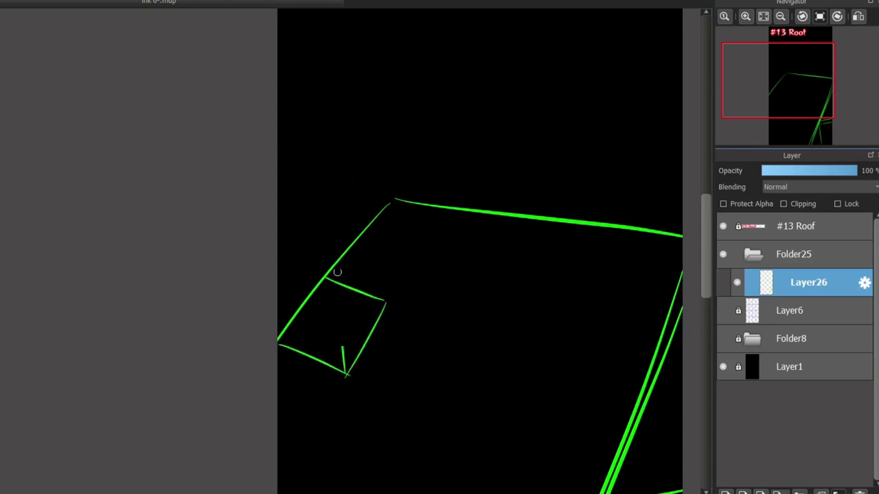
{"action": "left_click_drag", "start_coordinate": [338, 165], "coordinate": [345, 374]}
{"action": "key", "text": "ctrl+z"}
{"action": "left_click_drag", "start_coordinate": [381, 301], "coordinate": [372, 157]}
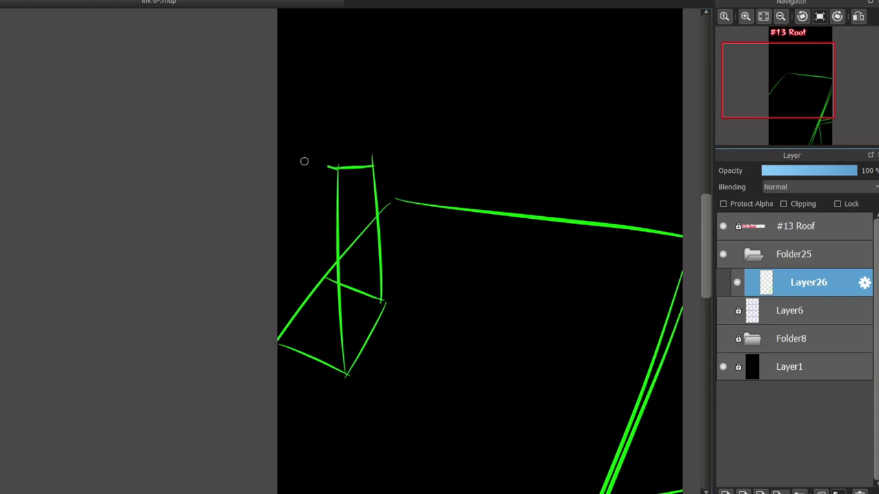
{"action": "mouse_move", "coordinate": [304, 162]}
{"action": "left_mouse_down"}
{"action": "mouse_move", "coordinate": [287, 340]}
{"action": "mouse_move", "coordinate": [305, 164]}
{"action": "mouse_move", "coordinate": [333, 151]}
{"action": "mouse_move", "coordinate": [373, 159]}
{"action": "left_mouse_up"}
{"action": "key", "text": "ctrl+z"}
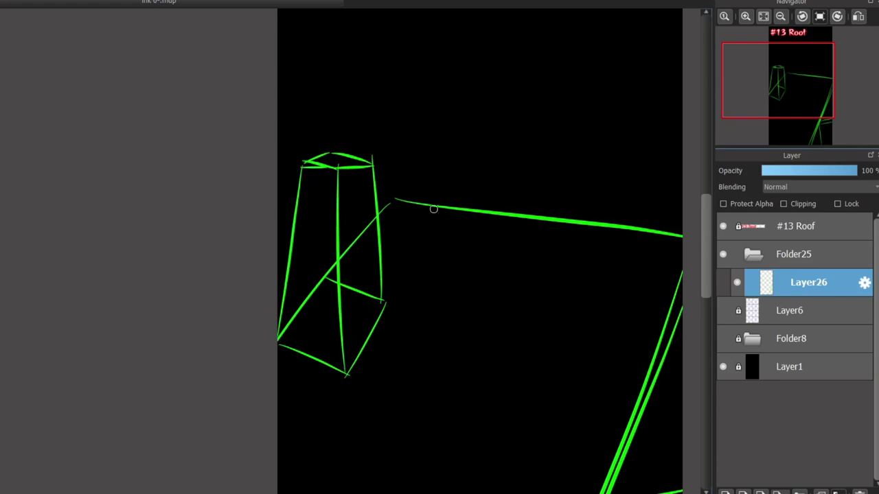
- Sketch a few rounded roof tiles under the ridge's right end and a barred window frame in the wall below
{"action": "scroll", "coordinate": [346, 473], "scroll_direction": "right", "scroll_amount": 3}
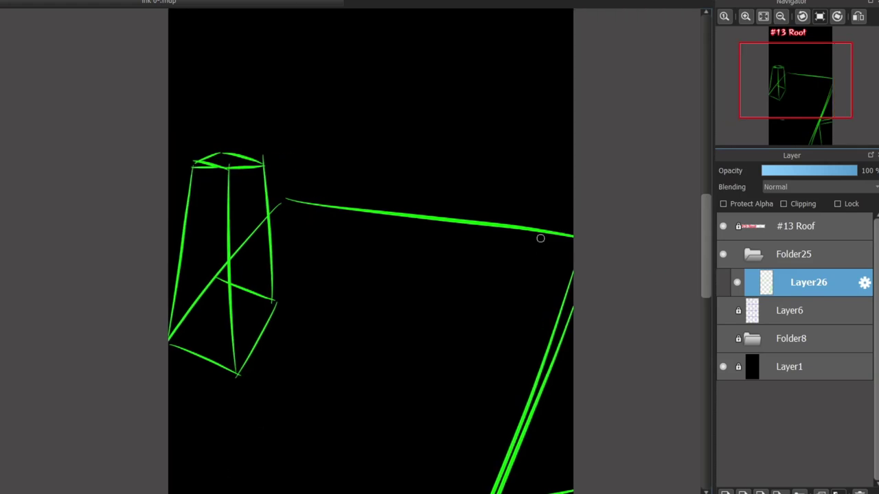
{"action": "mouse_move", "coordinate": [539, 235]}
{"action": "left_mouse_down"}
{"action": "mouse_move", "coordinate": [559, 276]}
{"action": "mouse_move", "coordinate": [537, 348]}
{"action": "mouse_move", "coordinate": [535, 275]}
{"action": "left_mouse_up"}
{"action": "scroll", "coordinate": [681, 276], "scroll_direction": "down", "scroll_amount": 5}
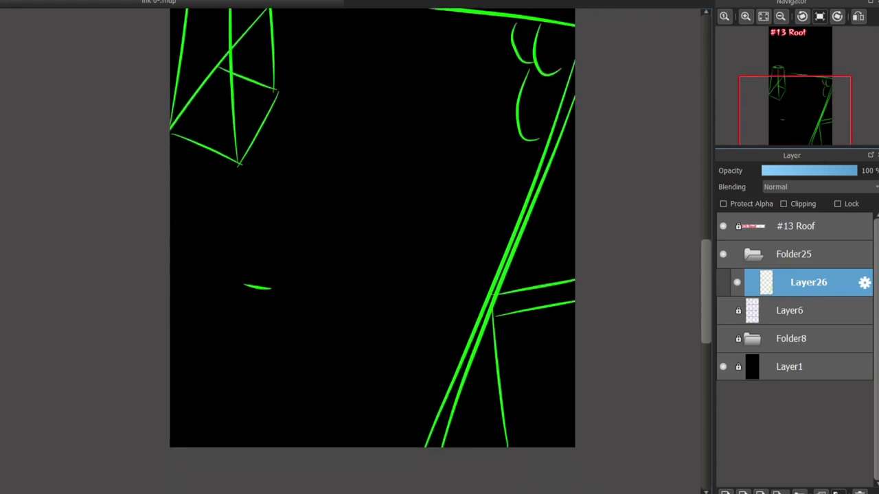
{"action": "mouse_move", "coordinate": [503, 383]}
{"action": "left_mouse_down"}
{"action": "mouse_move", "coordinate": [611, 373]}
{"action": "mouse_move", "coordinate": [577, 384]}
{"action": "left_mouse_up"}
{"action": "left_click_drag", "start_coordinate": [556, 302], "coordinate": [572, 447]}
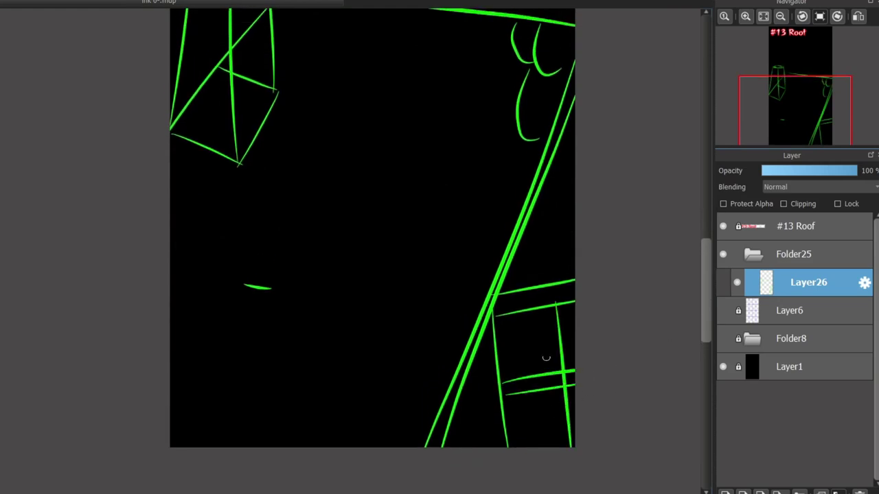
{"action": "left_click_drag", "start_coordinate": [494, 312], "coordinate": [594, 296]}
- Sketch a cat's front leg, belly line and hind leg standing on the roof ridge
{"action": "scroll", "coordinate": [698, 277], "scroll_direction": "up", "scroll_amount": 5}
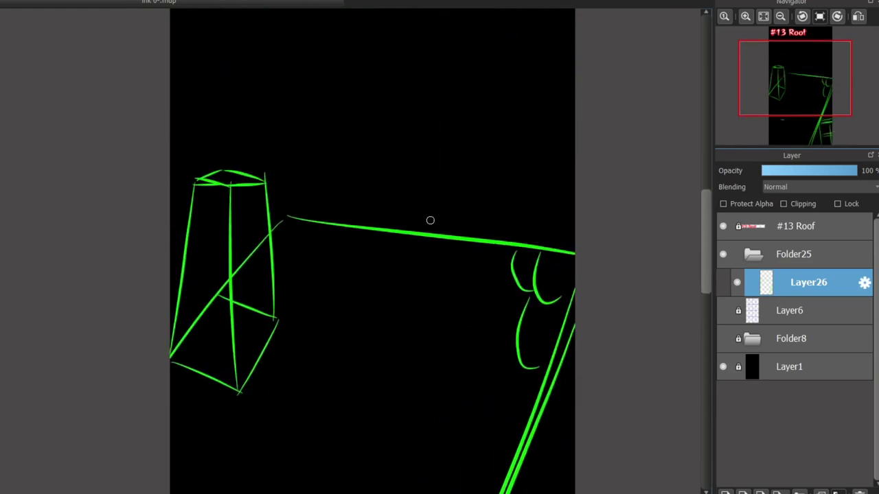
{"action": "scroll", "coordinate": [430, 217], "scroll_direction": "up", "scroll_amount": 5}
{"action": "left_click_drag", "start_coordinate": [453, 150], "coordinate": [363, 239]}
{"action": "scroll", "coordinate": [360, 237], "scroll_direction": "down", "scroll_amount": 1}
{"action": "key", "text": "ctrl+z"}
{"action": "mouse_move", "coordinate": [451, 135]}
{"action": "left_mouse_down"}
{"action": "mouse_move", "coordinate": [414, 227]}
{"action": "mouse_move", "coordinate": [394, 245]}
{"action": "left_mouse_up"}
{"action": "left_click_drag", "start_coordinate": [447, 176], "coordinate": [535, 190]}
{"action": "mouse_move", "coordinate": [543, 144]}
{"action": "left_mouse_down"}
{"action": "mouse_move", "coordinate": [583, 256]}
{"action": "mouse_move", "coordinate": [550, 257]}
{"action": "left_mouse_up"}
{"action": "key", "text": "ctrl+z"}
{"action": "left_click_drag", "start_coordinate": [569, 144], "coordinate": [547, 258]}
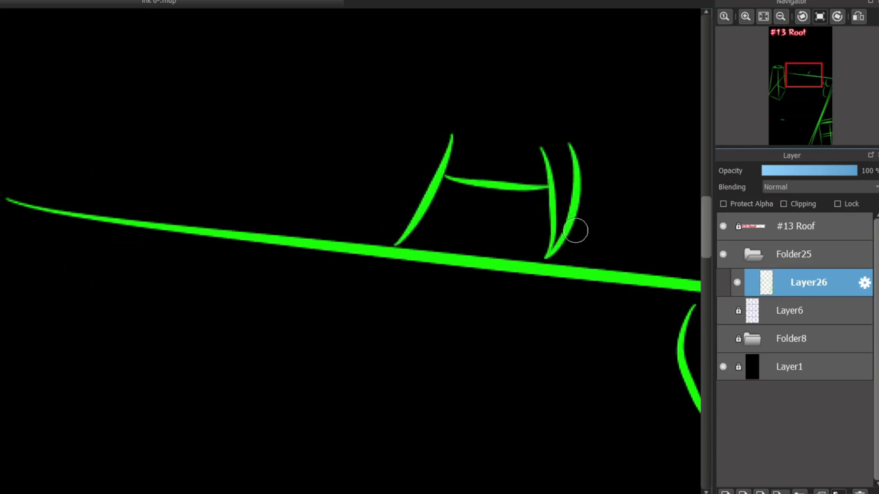
- Sketch the cat's arched back and rump and add the outlines of its remaining legs
{"action": "mouse_move", "coordinate": [577, 226]}
{"action": "left_mouse_down"}
{"action": "mouse_move", "coordinate": [592, 265]}
{"action": "mouse_move", "coordinate": [588, 152]}
{"action": "mouse_move", "coordinate": [490, 105]}
{"action": "left_mouse_up"}
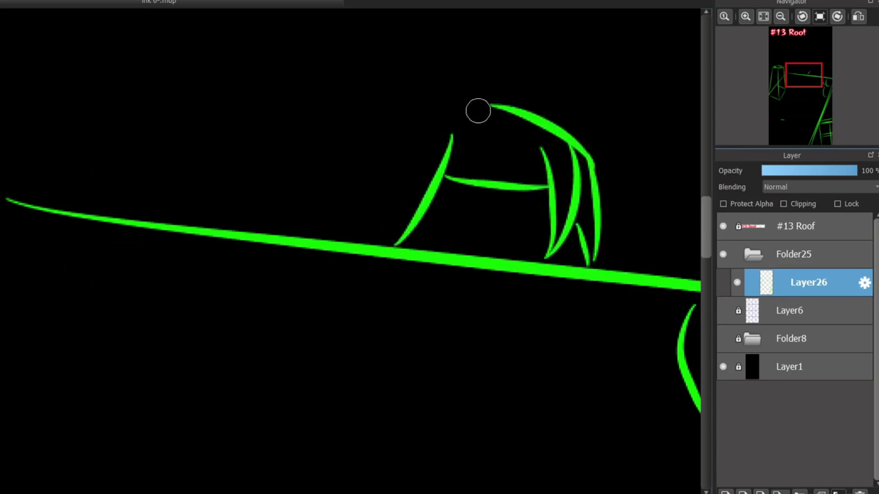
{"action": "key", "text": "ctrl+z"}
{"action": "mouse_move", "coordinate": [446, 184]}
{"action": "left_mouse_down"}
{"action": "mouse_move", "coordinate": [461, 241]}
{"action": "mouse_move", "coordinate": [453, 230]}
{"action": "left_mouse_up"}
{"action": "left_click_drag", "start_coordinate": [390, 242], "coordinate": [432, 122]}
- Sketch the cat's head with a pointed ear, join the neck to the back, and add a long curved tail
{"action": "scroll", "coordinate": [693, 218], "scroll_direction": "up", "scroll_amount": 5}
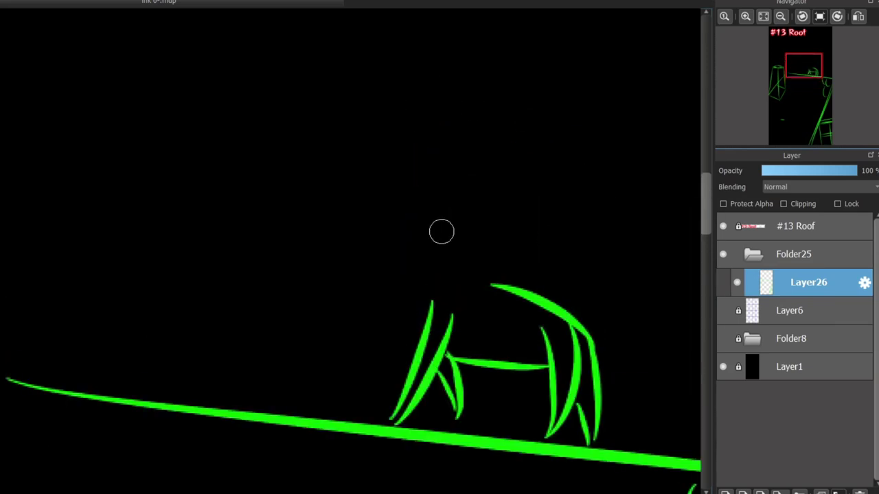
{"action": "left_click_drag", "start_coordinate": [425, 243], "coordinate": [478, 189]}
{"action": "left_click_drag", "start_coordinate": [480, 193], "coordinate": [440, 276]}
{"action": "mouse_move", "coordinate": [451, 216]}
{"action": "left_mouse_down"}
{"action": "mouse_move", "coordinate": [420, 295]}
{"action": "mouse_move", "coordinate": [396, 285]}
{"action": "mouse_move", "coordinate": [412, 234]}
{"action": "mouse_move", "coordinate": [407, 259]}
{"action": "mouse_move", "coordinate": [385, 275]}
{"action": "left_mouse_up"}
{"action": "key", "text": "ctrl+z"}
{"action": "key", "text": "ctrl+z"}
{"action": "key", "text": "ctrl+z"}
{"action": "mouse_move", "coordinate": [448, 218]}
{"action": "left_mouse_down"}
{"action": "mouse_move", "coordinate": [372, 273]}
{"action": "mouse_move", "coordinate": [432, 313]}
{"action": "mouse_move", "coordinate": [469, 264]}
{"action": "left_mouse_up"}
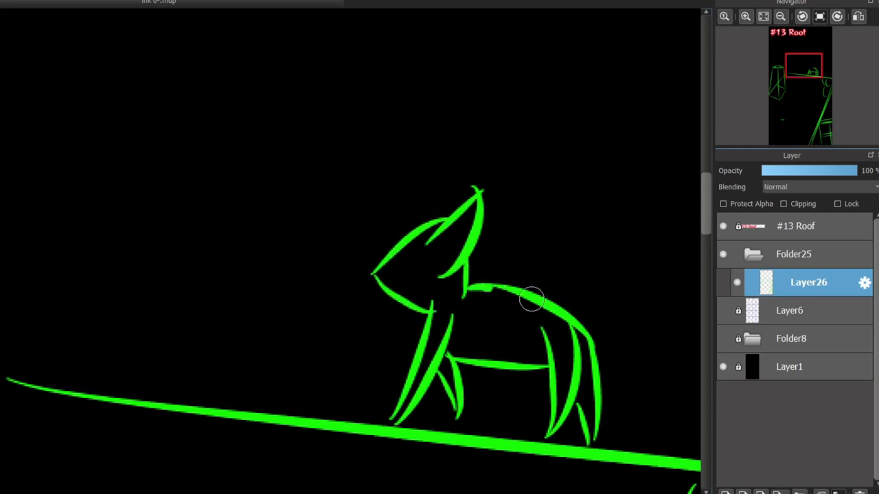
{"action": "scroll", "coordinate": [406, 486], "scroll_direction": "right", "scroll_amount": 6}
{"action": "mouse_move", "coordinate": [249, 294]}
{"action": "left_mouse_down"}
{"action": "mouse_move", "coordinate": [347, 318]}
{"action": "mouse_move", "coordinate": [546, 289]}
{"action": "left_mouse_up"}
- Sketch two legs and a curved lower body line for a second figure at the left end of the roof ridge
{"action": "scroll", "coordinate": [447, 436], "scroll_direction": "down", "scroll_amount": 2}
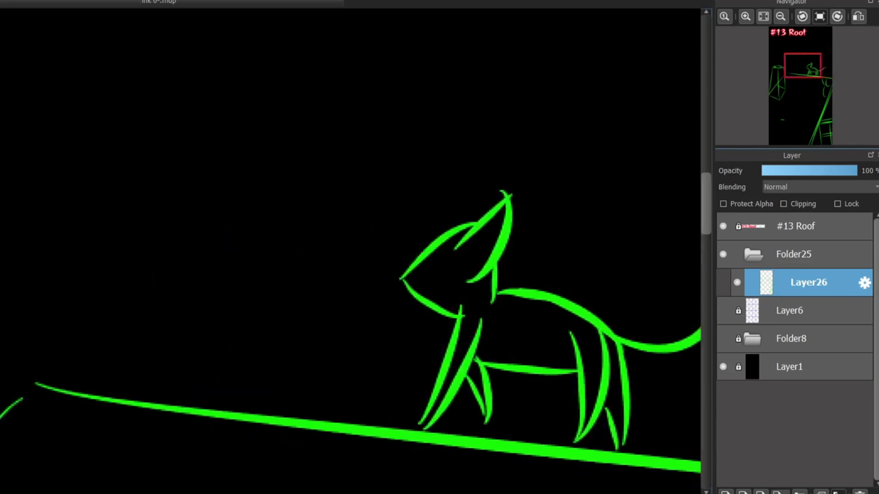
{"action": "scroll", "coordinate": [411, 398], "scroll_direction": "left", "scroll_amount": 3}
{"action": "scroll", "coordinate": [337, 355], "scroll_direction": "right", "scroll_amount": 2}
{"action": "scroll", "coordinate": [337, 355], "scroll_direction": "down", "scroll_amount": 2}
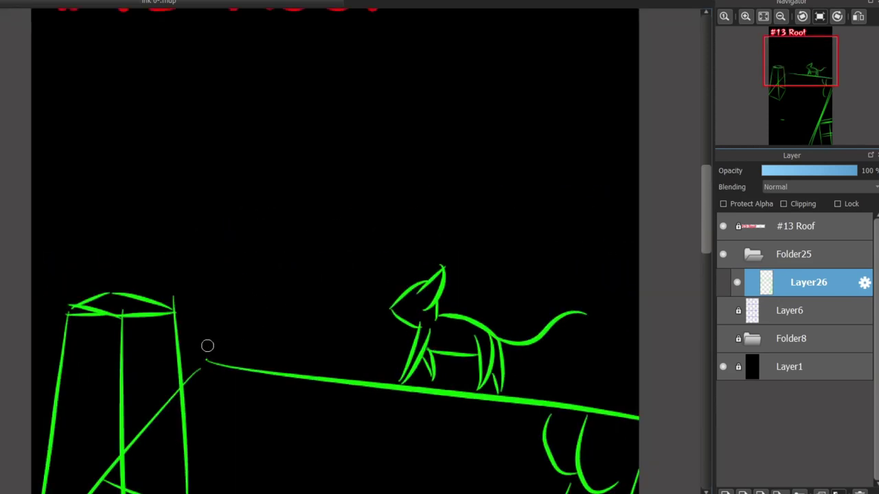
{"action": "left_click_drag", "start_coordinate": [204, 360], "coordinate": [198, 249]}
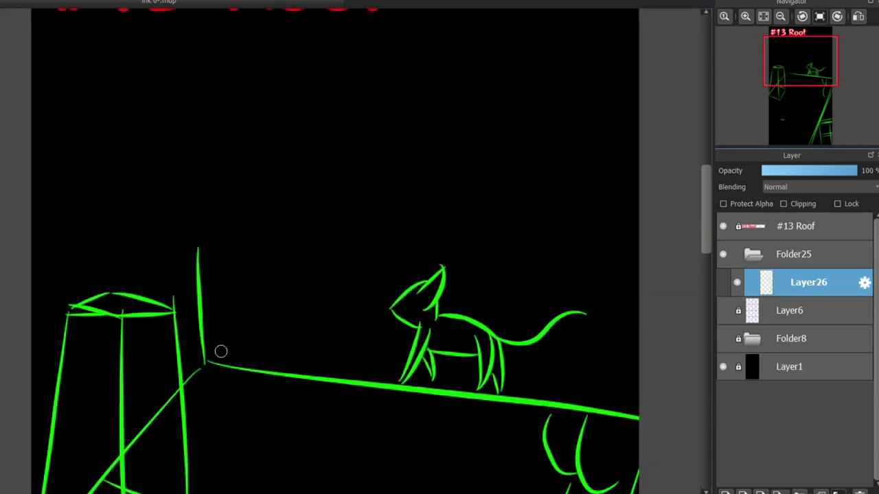
{"action": "left_click_drag", "start_coordinate": [213, 363], "coordinate": [222, 221]}
{"action": "left_click_drag", "start_coordinate": [180, 289], "coordinate": [265, 284]}
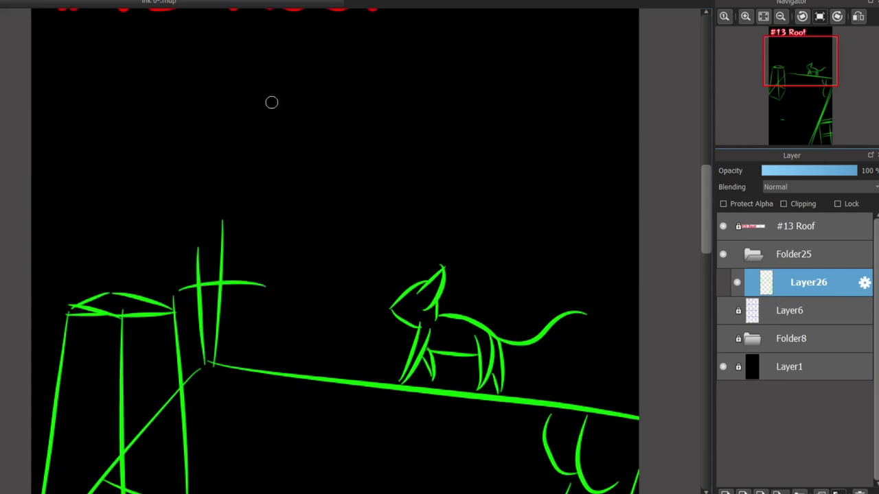
- Sketch the second figure's tall body with curved sides, pointed upper corners and small face marks
{"action": "mouse_move", "coordinate": [267, 90]}
{"action": "left_mouse_down"}
{"action": "mouse_move", "coordinate": [259, 240]}
{"action": "mouse_move", "coordinate": [267, 281]}
{"action": "mouse_move", "coordinate": [236, 169]}
{"action": "mouse_move", "coordinate": [264, 82]}
{"action": "mouse_move", "coordinate": [186, 112]}
{"action": "mouse_move", "coordinate": [176, 105]}
{"action": "mouse_move", "coordinate": [179, 164]}
{"action": "left_mouse_up"}
{"action": "key", "text": "ctrl+z"}
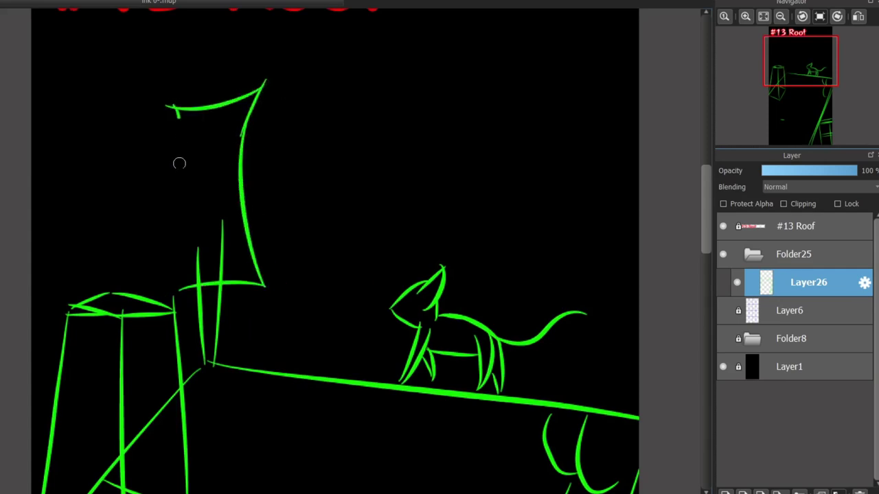
{"action": "left_click_drag", "start_coordinate": [177, 110], "coordinate": [177, 284]}
{"action": "key", "text": "ctrl+z"}
{"action": "mouse_move", "coordinate": [173, 103]}
{"action": "left_mouse_down"}
{"action": "mouse_move", "coordinate": [189, 241]}
{"action": "mouse_move", "coordinate": [176, 290]}
{"action": "left_mouse_up"}
{"action": "left_click_drag", "start_coordinate": [177, 195], "coordinate": [165, 278]}
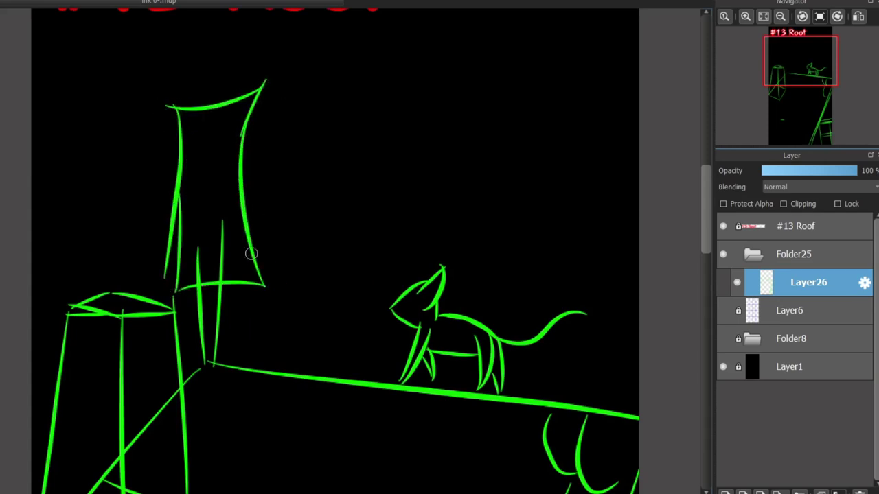
{"action": "key", "text": "ctrl+z"}
{"action": "left_click_drag", "start_coordinate": [199, 122], "coordinate": [215, 133]}
- Draw a long, gently sloping line across the lower roof from the canvas's left edge to the sloping roof edge
{"action": "scroll", "coordinate": [391, 243], "scroll_direction": "down", "scroll_amount": 5}
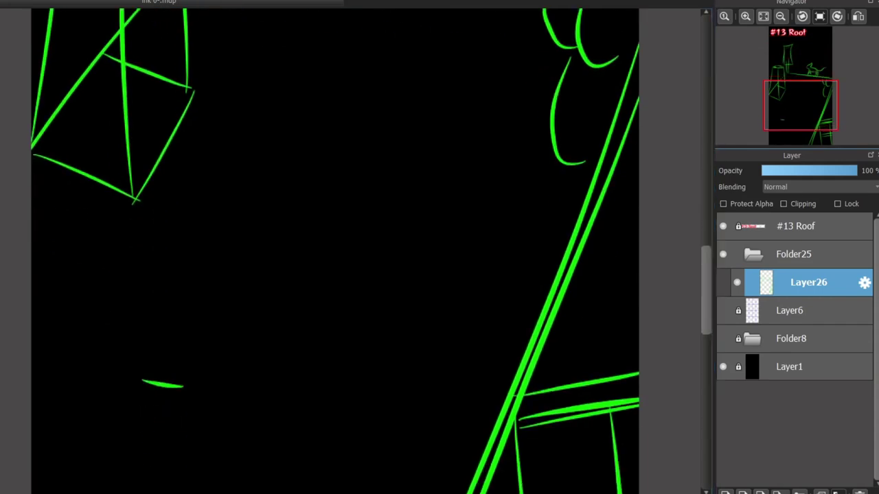
{"action": "scroll", "coordinate": [390, 242], "scroll_direction": "up", "scroll_amount": 7}
{"action": "scroll", "coordinate": [391, 243], "scroll_direction": "down", "scroll_amount": 4}
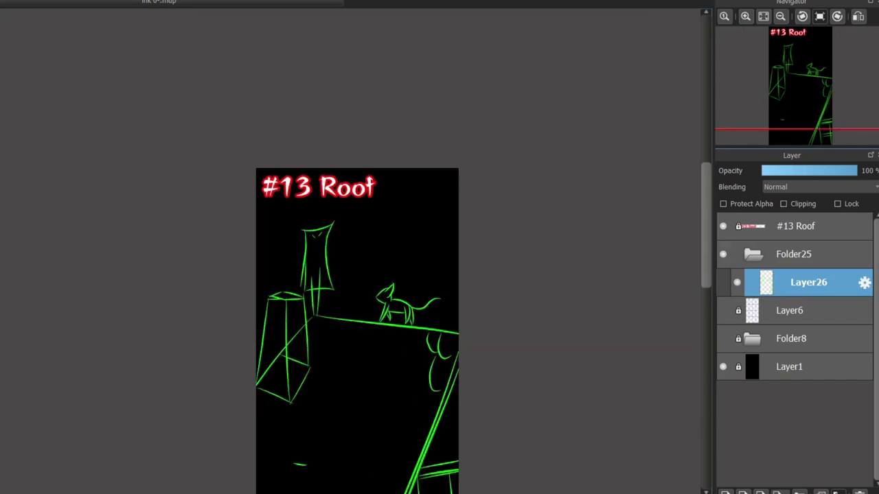
{"action": "scroll", "coordinate": [652, 260], "scroll_direction": "down", "scroll_amount": 3}
{"action": "scroll", "coordinate": [652, 261], "scroll_direction": "up", "scroll_amount": 2}
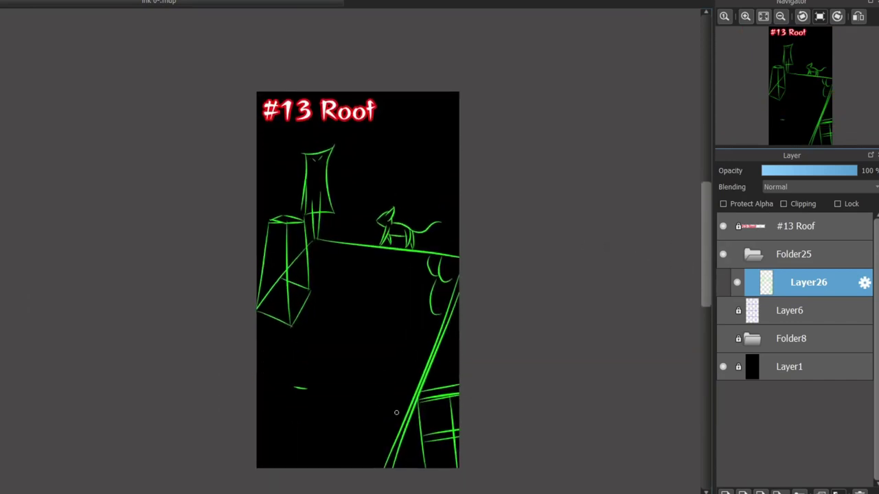
{"action": "left_click_drag", "start_coordinate": [412, 399], "coordinate": [257, 363]}
{"action": "key", "text": "ctrl+z"}
{"action": "left_click_drag", "start_coordinate": [412, 393], "coordinate": [257, 353]}
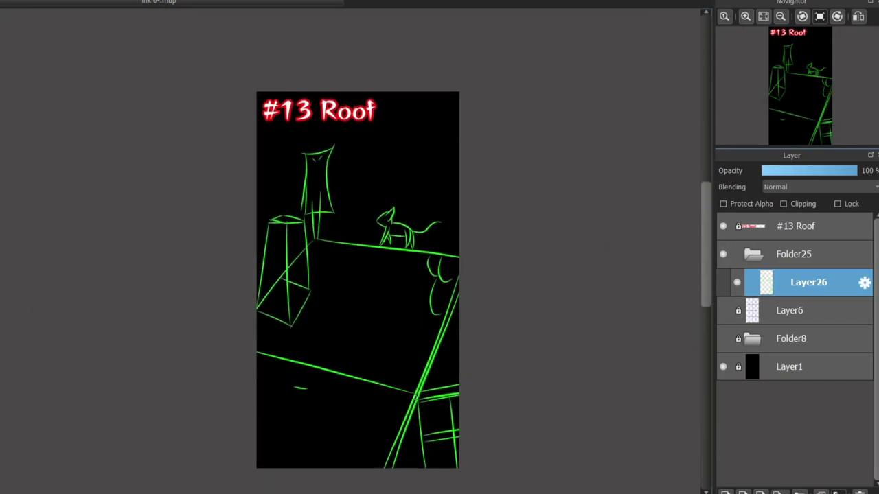
{"action": "key", "text": "ctrl+z"}
{"action": "left_click_drag", "start_coordinate": [415, 397], "coordinate": [248, 369]}
- Sketch a large rectangular frame below the long lower roof line, open at the canvas's lower edge
{"action": "mouse_move", "coordinate": [302, 402]}
{"action": "left_mouse_down"}
{"action": "mouse_move", "coordinate": [393, 406]}
{"action": "mouse_move", "coordinate": [393, 468]}
{"action": "left_mouse_up"}
{"action": "left_click_drag", "start_coordinate": [289, 390], "coordinate": [290, 405]}
{"action": "key", "text": "ctrl+z"}
{"action": "key", "text": "ctrl+z"}
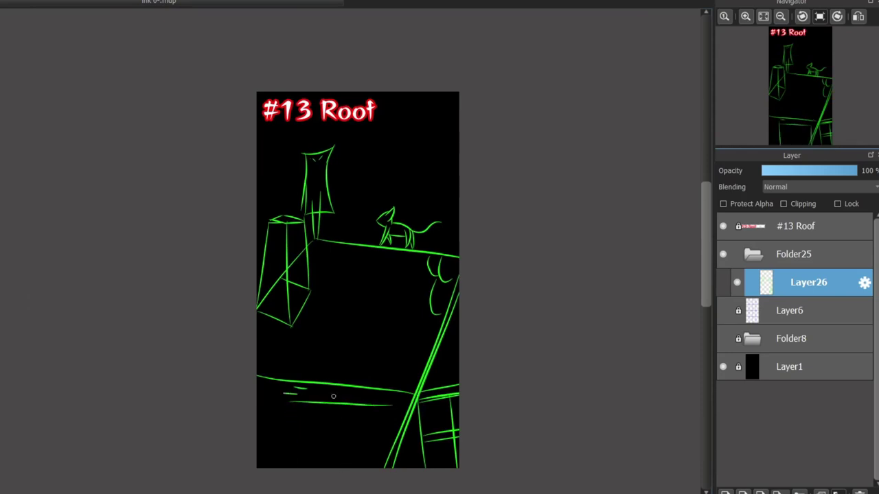
{"action": "key", "text": "ctrl+z"}
{"action": "left_click_drag", "start_coordinate": [388, 405], "coordinate": [283, 401]}
{"action": "key", "text": "ctrl+z"}
{"action": "left_click_drag", "start_coordinate": [387, 405], "coordinate": [386, 467]}
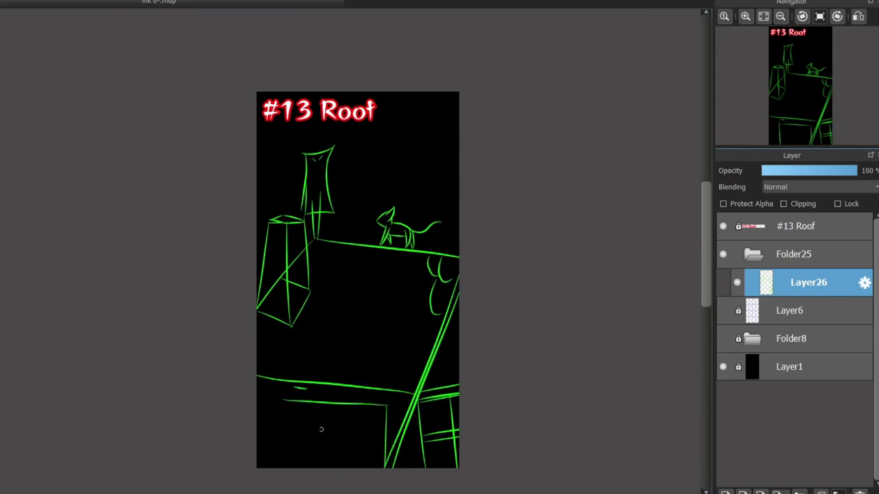
{"action": "scroll", "coordinate": [353, 312], "scroll_direction": "up", "scroll_amount": 2}
{"action": "scroll", "coordinate": [341, 232], "scroll_direction": "down", "scroll_amount": 1}
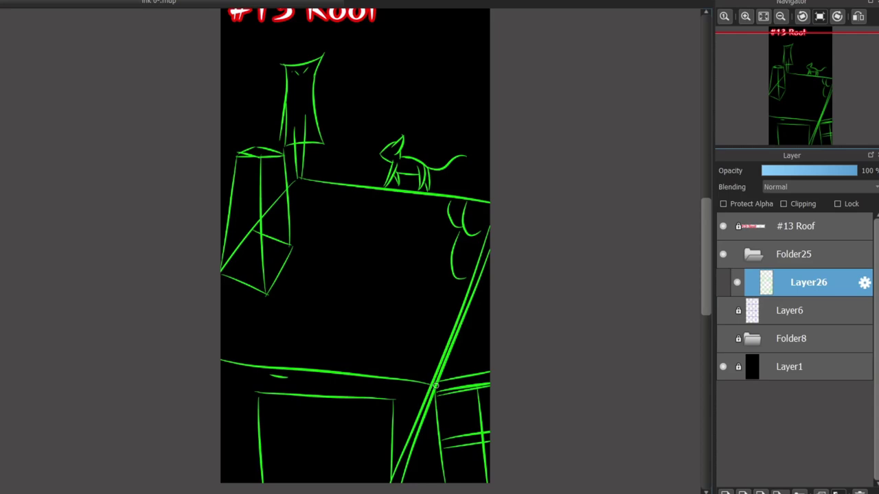
{"action": "scroll", "coordinate": [452, 322], "scroll_direction": "down", "scroll_amount": 3}
{"action": "scroll", "coordinate": [452, 323], "scroll_direction": "up", "scroll_amount": 5}
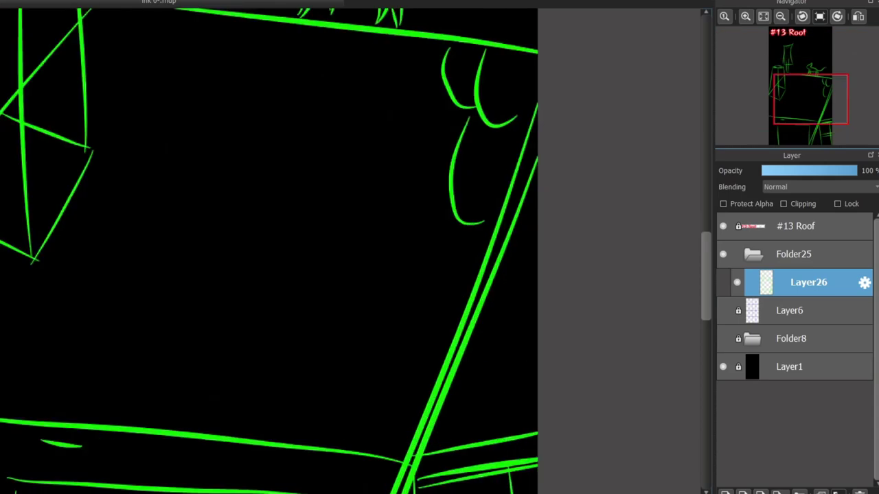
{"action": "scroll", "coordinate": [451, 323], "scroll_direction": "down", "scroll_amount": 2}
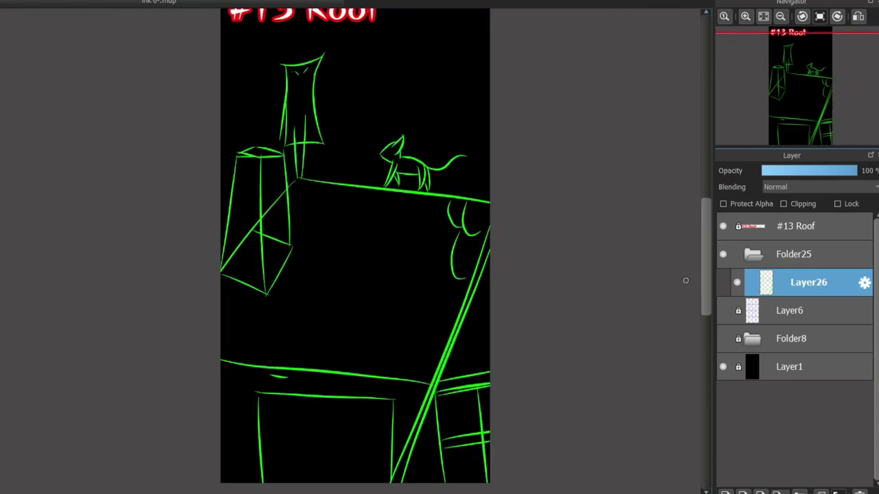
{"action": "scroll", "coordinate": [685, 280], "scroll_direction": "down", "scroll_amount": 1}
{"action": "scroll", "coordinate": [653, 306], "scroll_direction": "up", "scroll_amount": 3}
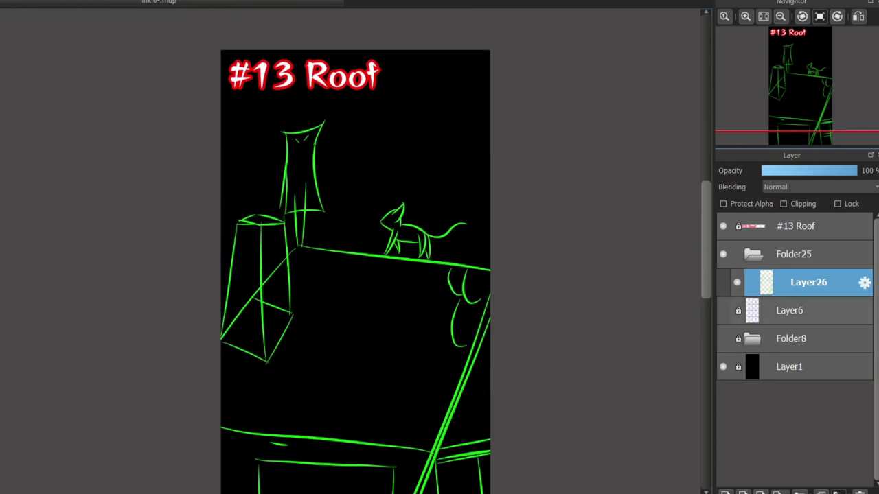
- Hide the finished rooftop sketch on Layer26 and add a new empty layer above it in Folder25
{"action": "left_click", "coordinate": [736, 282]}
{"action": "left_click", "coordinate": [725, 493]}
{"action": "scroll", "coordinate": [282, 160], "scroll_direction": "down", "scroll_amount": 1}
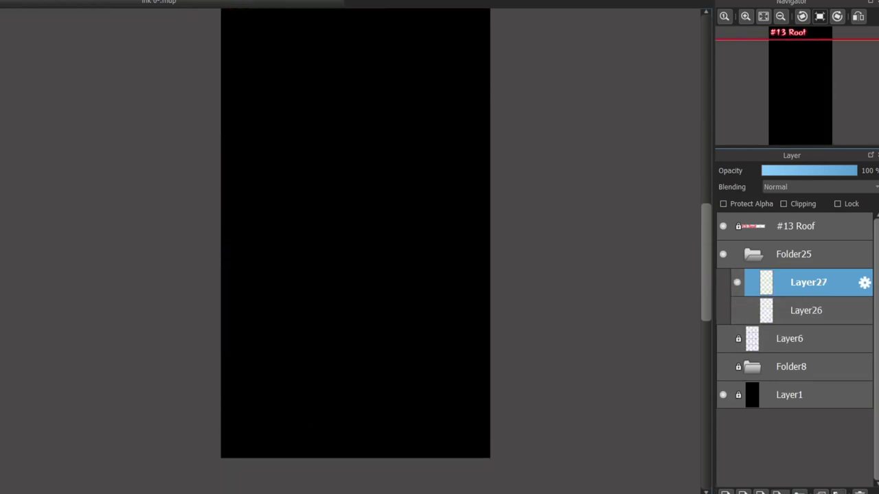
{"action": "left_click_drag", "start_coordinate": [309, 243], "coordinate": [413, 463]}
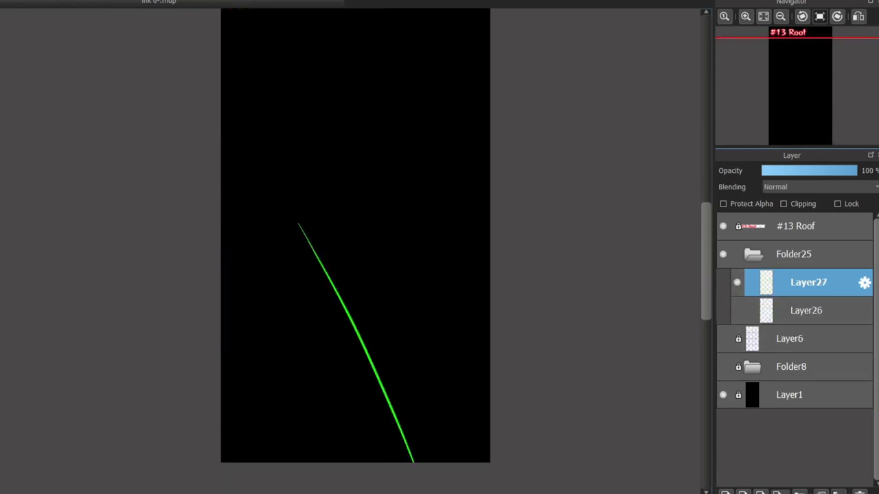
{"action": "mouse_move", "coordinate": [300, 222]}
{"action": "left_mouse_down"}
{"action": "mouse_move", "coordinate": [364, 213]}
{"action": "mouse_move", "coordinate": [491, 218]}
{"action": "mouse_move", "coordinate": [257, 290]}
{"action": "mouse_move", "coordinate": [261, 323]}
{"action": "mouse_move", "coordinate": [306, 434]}
{"action": "left_mouse_up"}
{"action": "key", "text": "ctrl+z"}
{"action": "key", "text": "ctrl+z"}
{"action": "key", "text": "ctrl+z"}
{"action": "key", "text": "ctrl+z"}
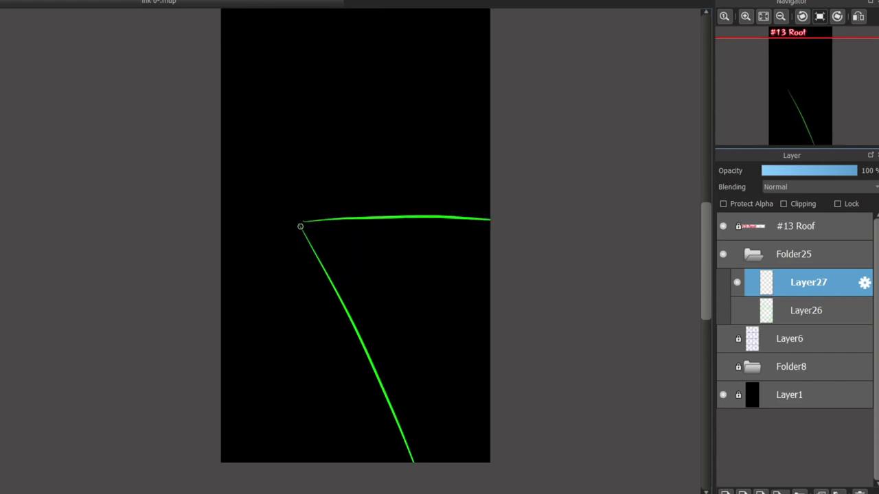
{"action": "left_click_drag", "start_coordinate": [300, 225], "coordinate": [404, 462]}
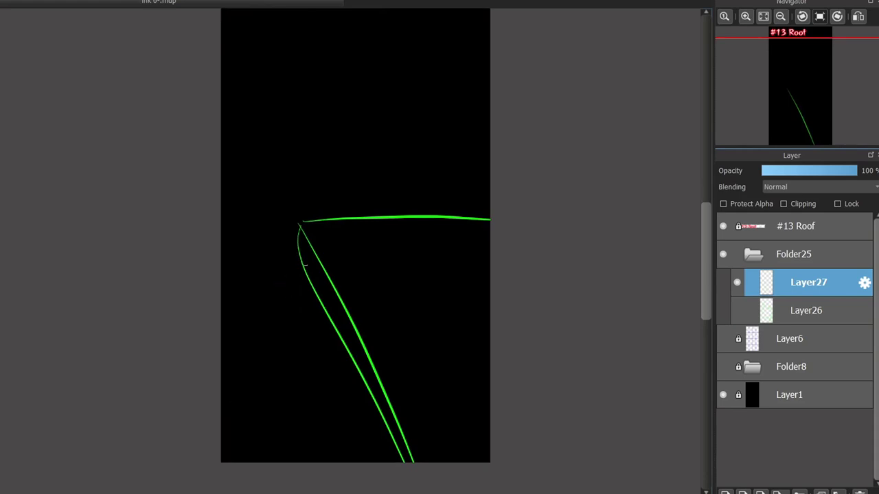
{"action": "key", "text": "ctrl+z"}
{"action": "key", "text": "ctrl+z"}
{"action": "key", "text": "ctrl+z"}
{"action": "key", "text": "ctrl+z"}
{"action": "key", "text": "ctrl+z"}
- Draw the roof's sloping side down to the canvas's left edge and a nearly horizontal ridge from its peak to the right edge
{"action": "left_click_drag", "start_coordinate": [299, 212], "coordinate": [221, 440]}
{"action": "key", "text": "ctrl+z"}
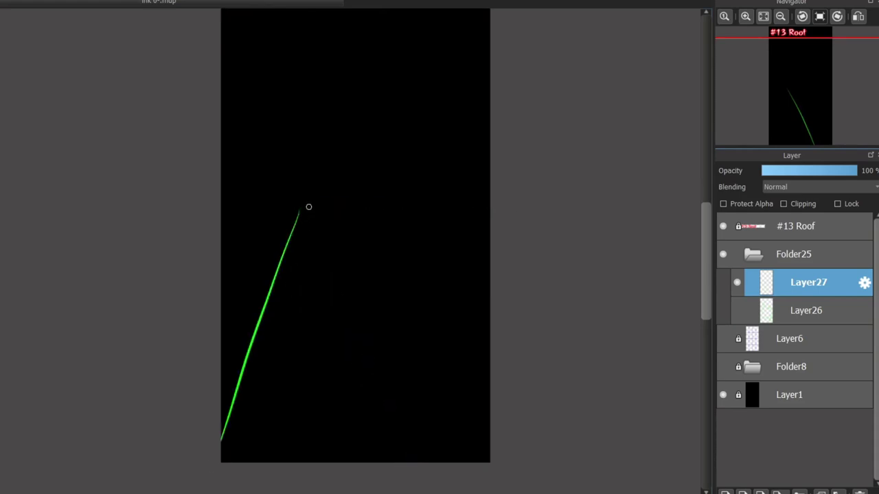
{"action": "mouse_move", "coordinate": [300, 209]}
{"action": "left_mouse_down"}
{"action": "mouse_move", "coordinate": [496, 199]}
{"action": "mouse_move", "coordinate": [368, 216]}
{"action": "left_mouse_up"}
{"action": "key", "text": "ctrl+z"}
{"action": "key", "text": "ctrl+z"}
{"action": "left_click_drag", "start_coordinate": [300, 212], "coordinate": [497, 214]}
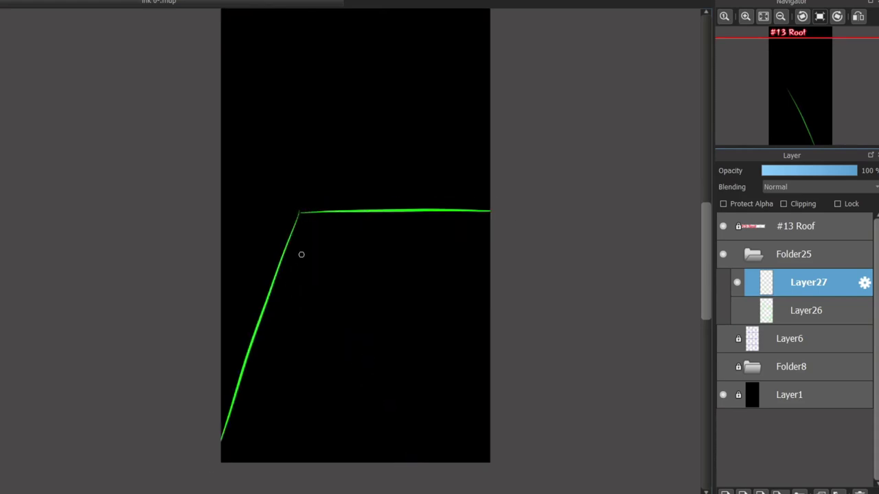
- Sketch two rounded tiles along the top of the sloping roof edge and a pointed, flared end piece at the ridge corner
{"action": "scroll", "coordinate": [300, 253], "scroll_direction": "up", "scroll_amount": 4}
{"action": "mouse_move", "coordinate": [343, 158]}
{"action": "left_mouse_down"}
{"action": "mouse_move", "coordinate": [306, 230]}
{"action": "mouse_move", "coordinate": [260, 289]}
{"action": "left_mouse_up"}
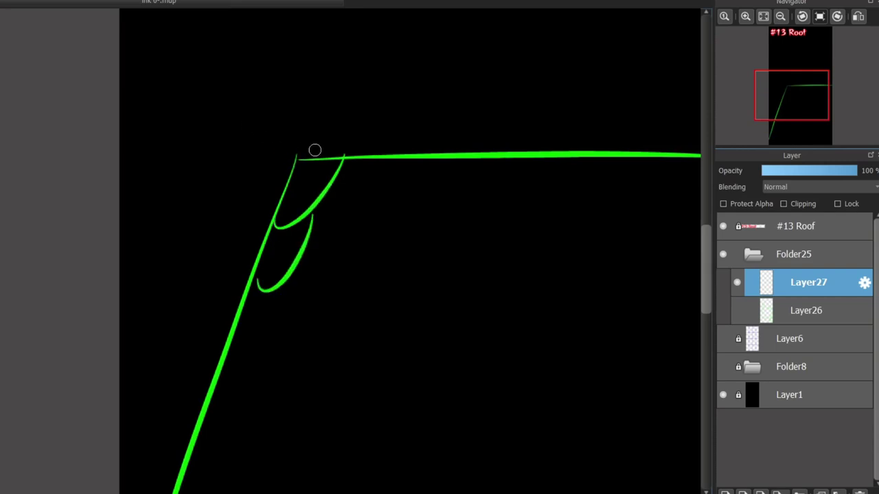
{"action": "mouse_move", "coordinate": [314, 149]}
{"action": "left_mouse_down"}
{"action": "mouse_move", "coordinate": [243, 114]}
{"action": "mouse_move", "coordinate": [288, 219]}
{"action": "left_mouse_up"}
{"action": "scroll", "coordinate": [333, 224], "scroll_direction": "down", "scroll_amount": 2}
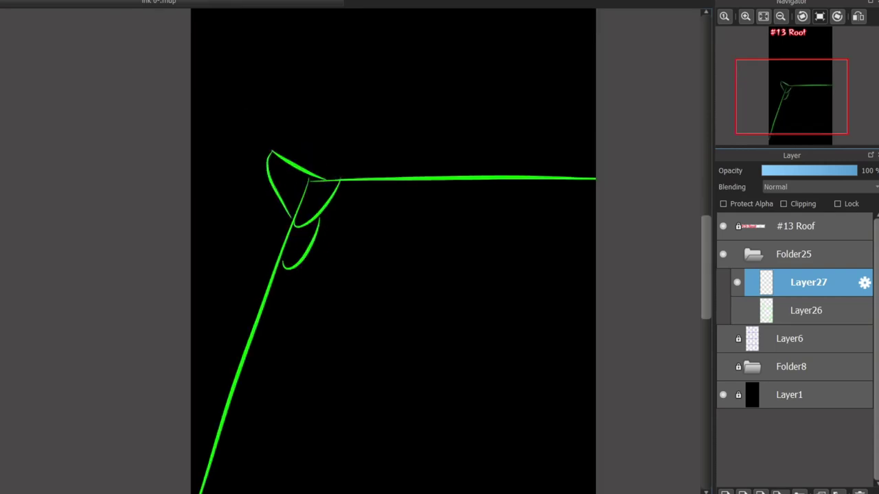
- Sketch a tall figure standing on the ridge, with a curved body, a pointed top and straight front leg lines
{"action": "scroll", "coordinate": [333, 223], "scroll_direction": "down", "scroll_amount": 2}
{"action": "scroll", "coordinate": [334, 224], "scroll_direction": "up", "scroll_amount": 4}
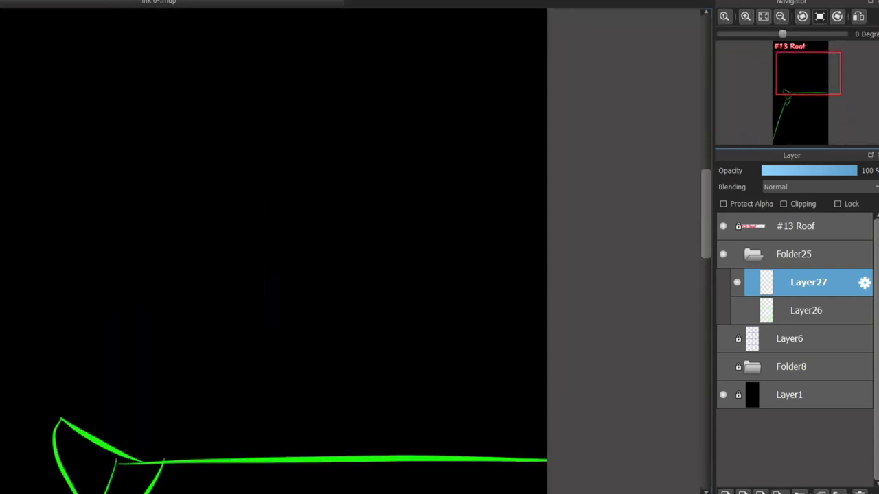
{"action": "scroll", "coordinate": [270, 294], "scroll_direction": "down", "scroll_amount": 3}
{"action": "mouse_move", "coordinate": [259, 356]}
{"action": "left_mouse_down"}
{"action": "mouse_move", "coordinate": [255, 270]}
{"action": "mouse_move", "coordinate": [273, 249]}
{"action": "left_mouse_up"}
{"action": "key", "text": "ctrl+z"}
{"action": "mouse_move", "coordinate": [236, 370]}
{"action": "left_mouse_down"}
{"action": "mouse_move", "coordinate": [246, 230]}
{"action": "mouse_move", "coordinate": [417, 343]}
{"action": "mouse_move", "coordinate": [346, 30]}
{"action": "mouse_move", "coordinate": [265, 240]}
{"action": "left_mouse_up"}
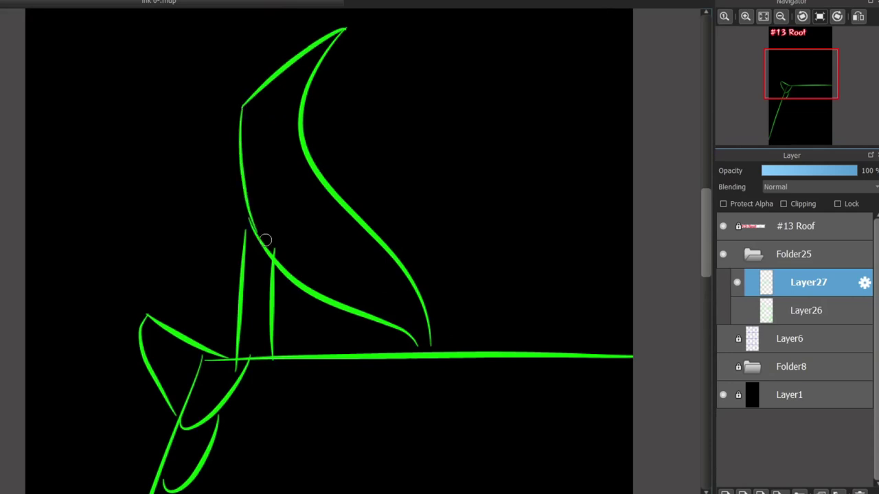
- Add a pointed shape jutting from the figure's back and curved, cap-like strokes on its head
{"action": "scroll", "coordinate": [364, 298], "scroll_direction": "up", "scroll_amount": 3}
{"action": "mouse_move", "coordinate": [307, 272]}
{"action": "left_mouse_down"}
{"action": "mouse_move", "coordinate": [349, 313]}
{"action": "mouse_move", "coordinate": [465, 381]}
{"action": "mouse_move", "coordinate": [367, 362]}
{"action": "left_mouse_up"}
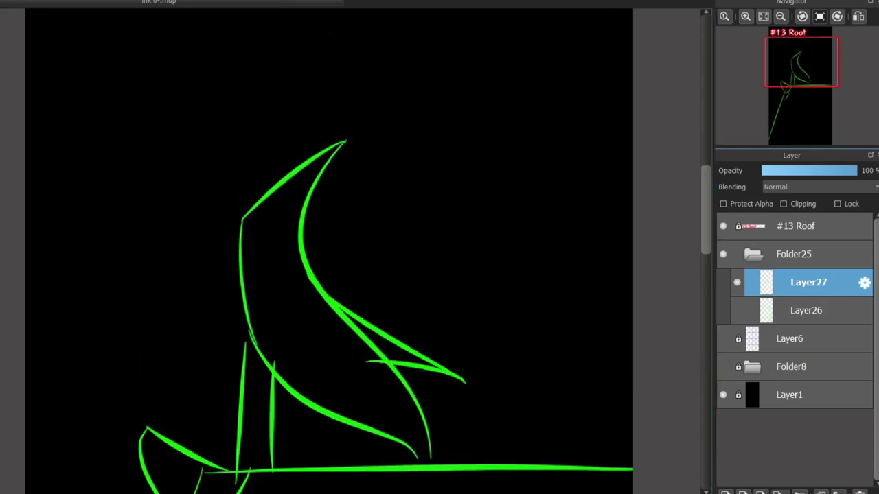
{"action": "mouse_move", "coordinate": [242, 206]}
{"action": "left_mouse_down"}
{"action": "mouse_move", "coordinate": [281, 184]}
{"action": "mouse_move", "coordinate": [291, 164]}
{"action": "mouse_move", "coordinate": [246, 173]}
{"action": "left_mouse_up"}
{"action": "key", "text": "ctrl+z"}
{"action": "left_click_drag", "start_coordinate": [225, 203], "coordinate": [288, 165]}
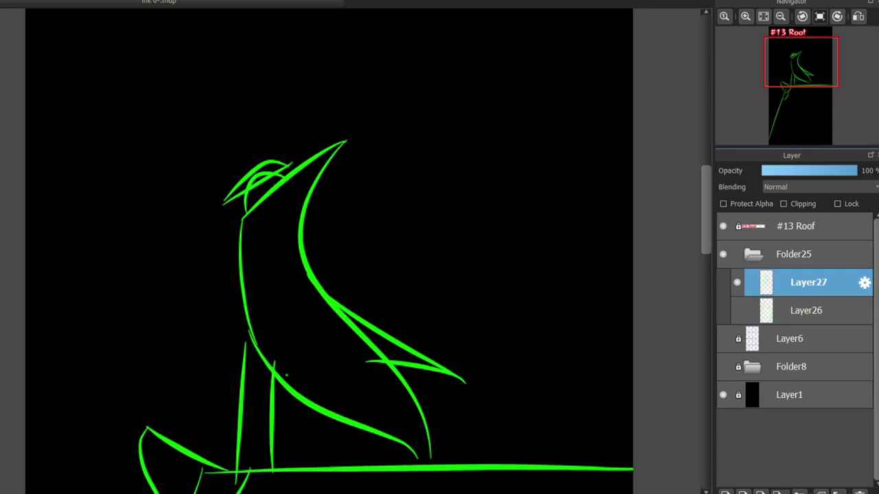
- Draw blue vertical leg lines with a small curved foot beside the figure's green front leg
{"action": "key", "text": "ctrl+z"}
{"action": "left_click_drag", "start_coordinate": [264, 339], "coordinate": [263, 484]}
{"action": "left_click_drag", "start_coordinate": [284, 343], "coordinate": [287, 489]}
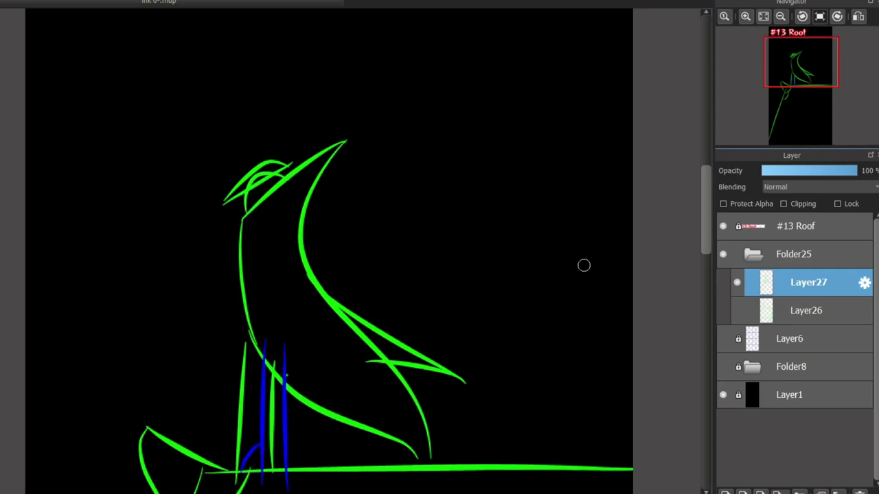
- Sketch a blue bat-wing-like shape with a dividing line and scalloped lower edge below the "#13 Roof" title
{"action": "scroll", "coordinate": [584, 265], "scroll_direction": "up", "scroll_amount": 3}
{"action": "mouse_move", "coordinate": [45, 211]}
{"action": "left_mouse_down"}
{"action": "mouse_move", "coordinate": [141, 180]}
{"action": "mouse_move", "coordinate": [193, 202]}
{"action": "mouse_move", "coordinate": [149, 225]}
{"action": "left_mouse_up"}
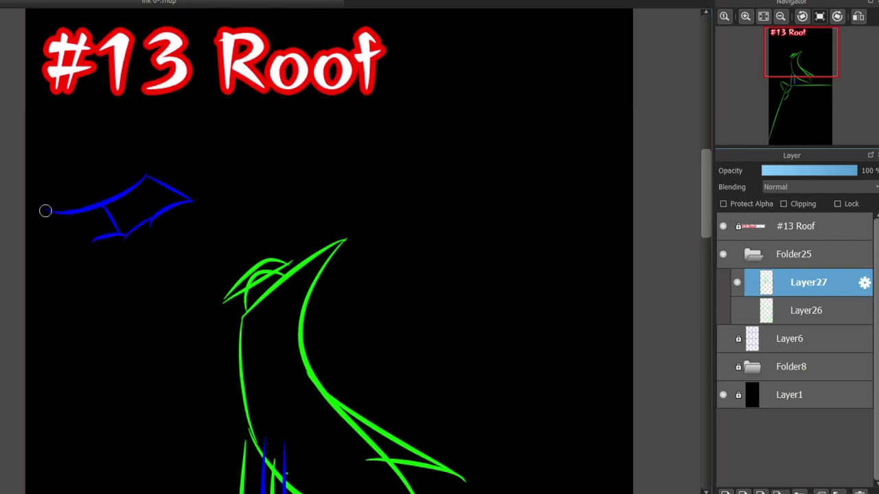
{"action": "left_click_drag", "start_coordinate": [45, 211], "coordinate": [35, 255]}
{"action": "left_click_drag", "start_coordinate": [34, 256], "coordinate": [93, 241]}
{"action": "key", "text": "ctrl+z"}
{"action": "left_click_drag", "start_coordinate": [36, 255], "coordinate": [92, 250]}
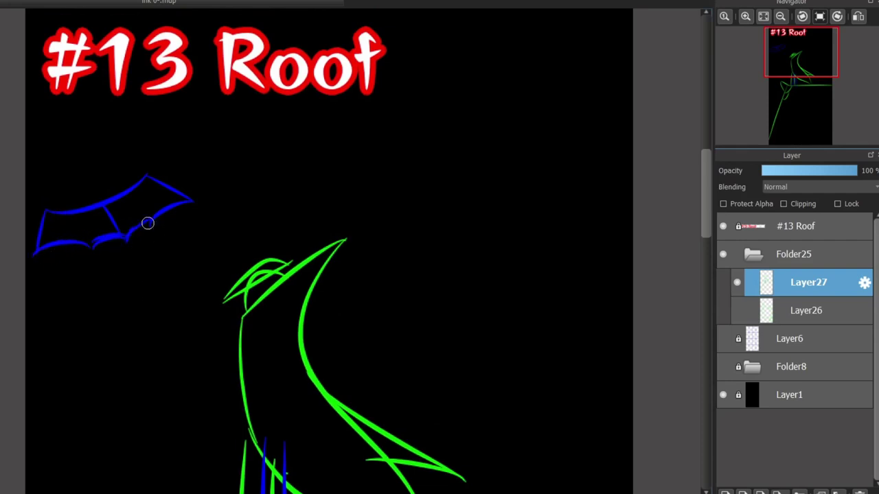
- Add a short blue eye mark inside the figure's head curves and discard the trial arch above the head
{"action": "scroll", "coordinate": [637, 234], "scroll_direction": "down", "scroll_amount": 8}
{"action": "scroll", "coordinate": [637, 234], "scroll_direction": "up", "scroll_amount": 7}
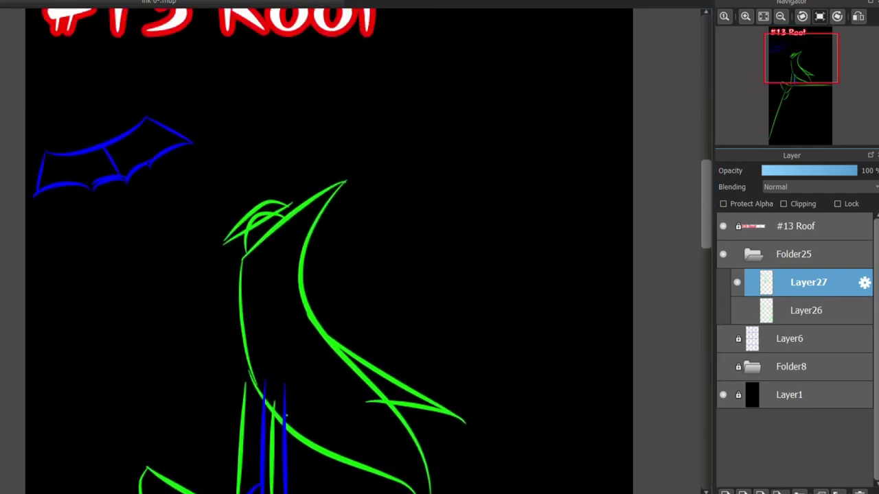
{"action": "scroll", "coordinate": [220, 170], "scroll_direction": "down", "scroll_amount": 1}
{"action": "scroll", "coordinate": [220, 170], "scroll_direction": "up", "scroll_amount": 2}
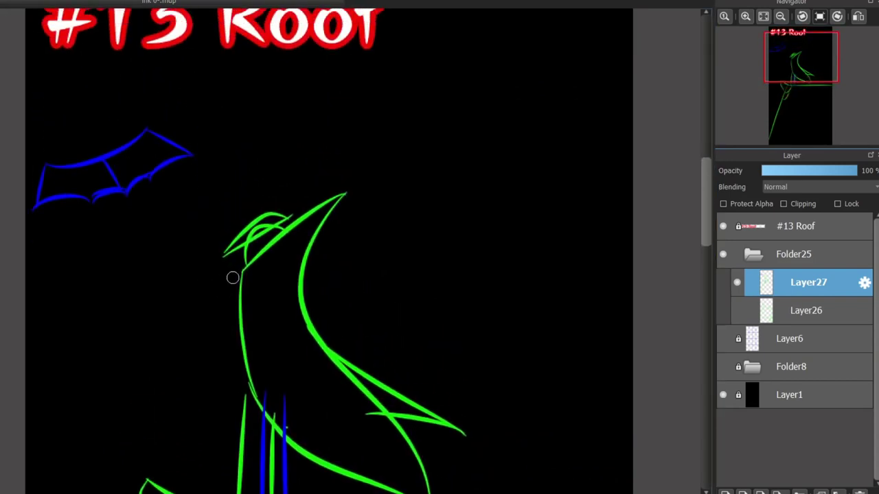
{"action": "scroll", "coordinate": [233, 278], "scroll_direction": "up", "scroll_amount": 2}
{"action": "mouse_move", "coordinate": [272, 159]}
{"action": "left_mouse_down"}
{"action": "mouse_move", "coordinate": [314, 153]}
{"action": "mouse_move", "coordinate": [257, 175]}
{"action": "left_mouse_up"}
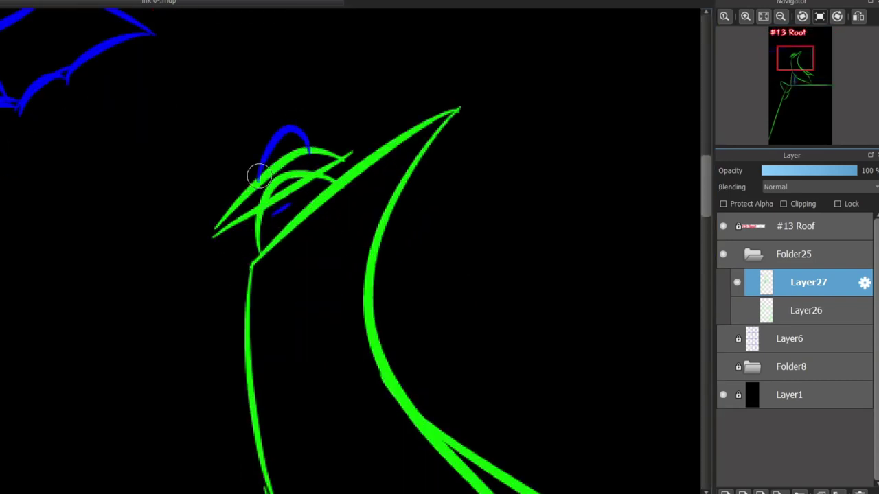
{"action": "key", "text": "ctrl+z"}
{"action": "key", "text": "ctrl+z"}
{"action": "left_click_drag", "start_coordinate": [200, 226], "coordinate": [340, 178]}
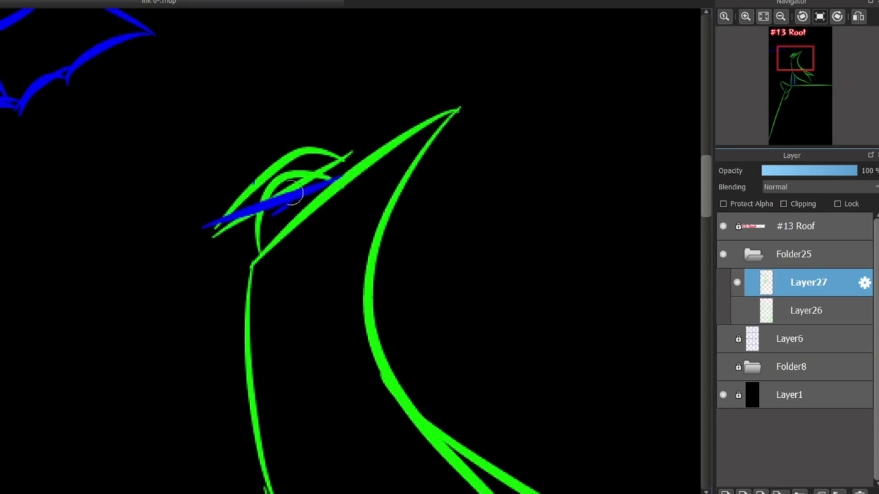
{"action": "key", "text": "ctrl+z"}
{"action": "left_click_drag", "start_coordinate": [265, 246], "coordinate": [285, 240]}
{"action": "key", "text": "ctrl+z"}
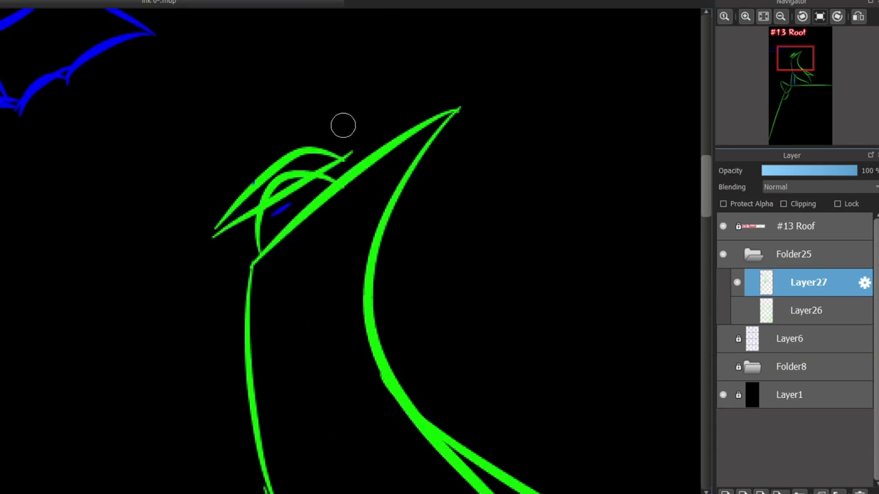
- Sketch a blue wavy hole outline on the lower roof, running toward the canvas's right edge
{"action": "scroll", "coordinate": [344, 126], "scroll_direction": "down", "scroll_amount": 3}
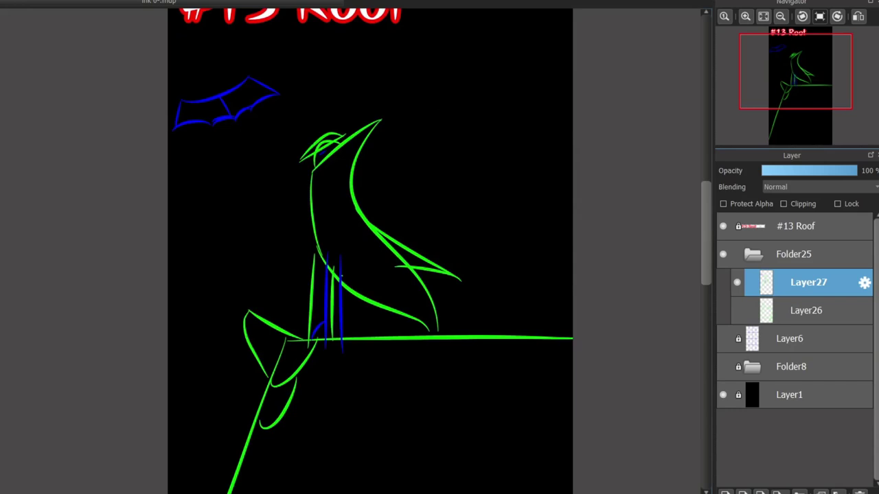
{"action": "scroll", "coordinate": [295, 336], "scroll_direction": "down", "scroll_amount": 2}
{"action": "scroll", "coordinate": [300, 420], "scroll_direction": "up", "scroll_amount": 3}
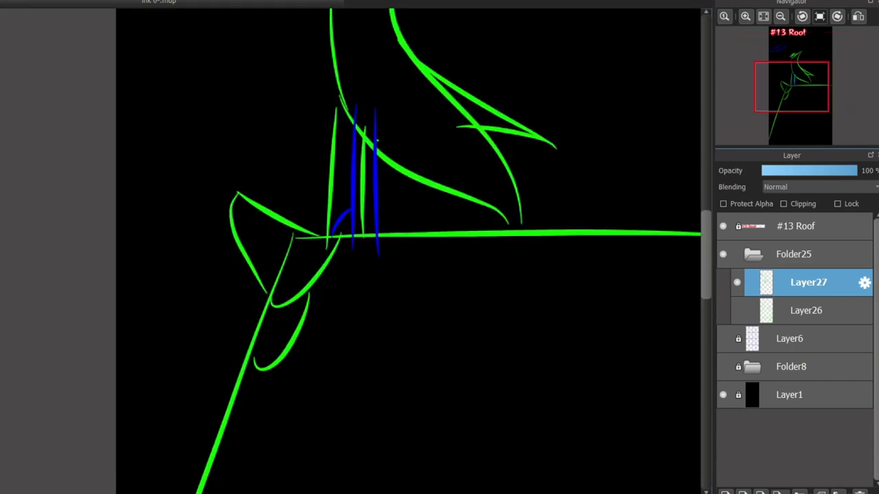
{"action": "scroll", "coordinate": [696, 255], "scroll_direction": "up", "scroll_amount": 3}
{"action": "scroll", "coordinate": [652, 275], "scroll_direction": "down", "scroll_amount": 5}
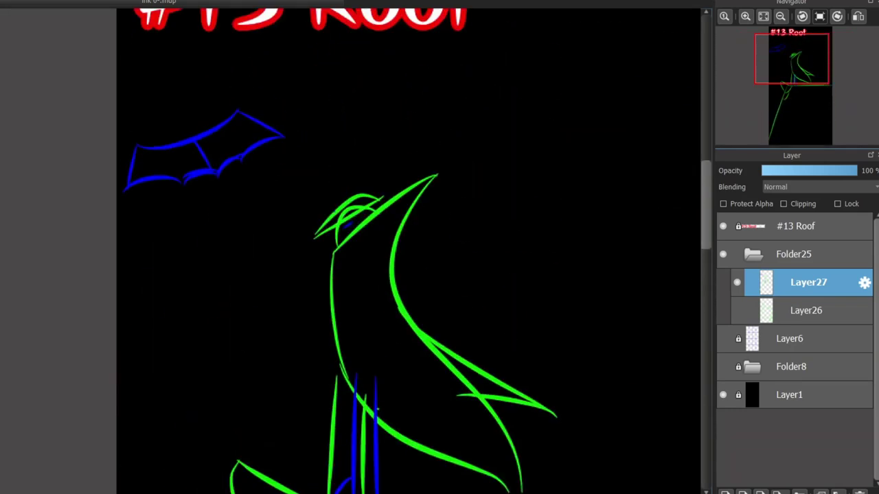
{"action": "scroll", "coordinate": [609, 302], "scroll_direction": "up", "scroll_amount": 2}
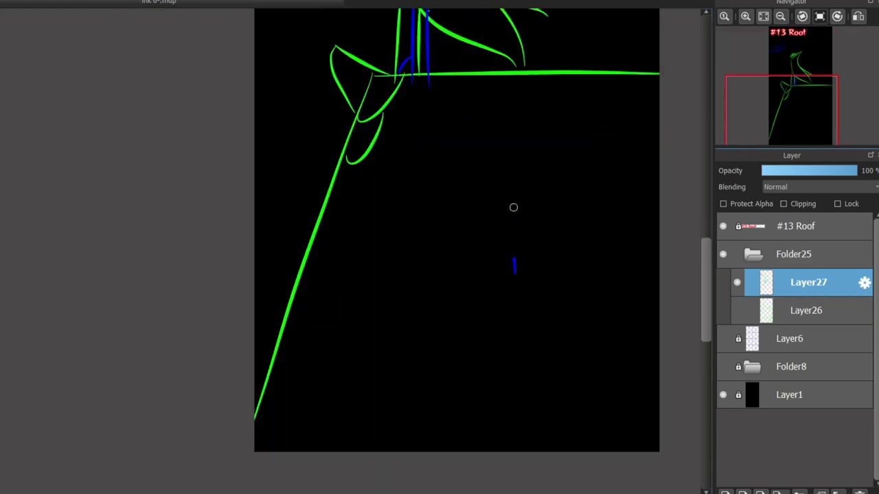
{"action": "left_click_drag", "start_coordinate": [513, 208], "coordinate": [635, 230]}
{"action": "mouse_move", "coordinate": [517, 277]}
{"action": "left_mouse_down"}
{"action": "mouse_move", "coordinate": [553, 327]}
{"action": "mouse_move", "coordinate": [673, 333]}
{"action": "left_mouse_up"}
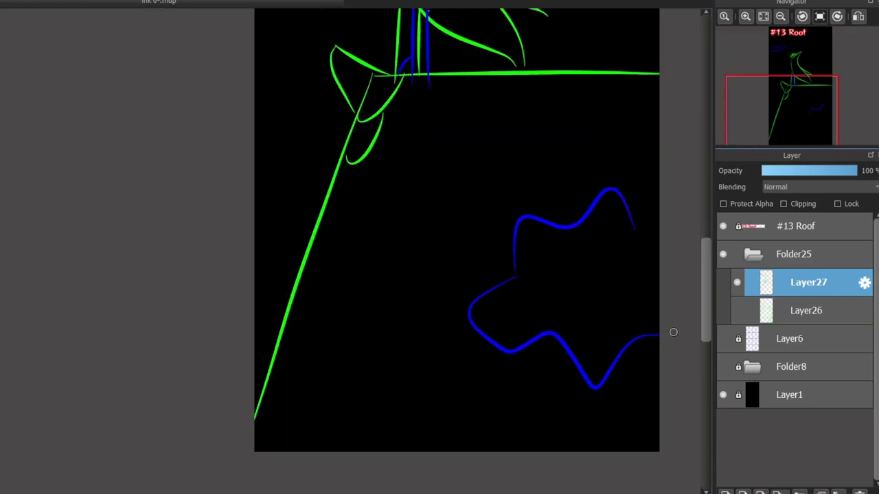
{"action": "mouse_move", "coordinate": [511, 276]}
{"action": "left_mouse_down"}
{"action": "mouse_move", "coordinate": [580, 387]}
{"action": "mouse_move", "coordinate": [583, 347]}
{"action": "mouse_move", "coordinate": [592, 388]}
{"action": "left_mouse_up"}
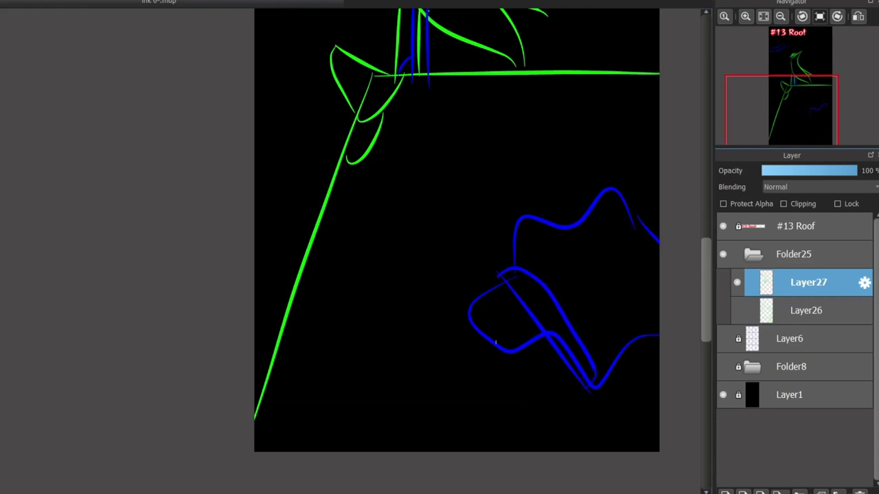
{"action": "key", "text": "ctrl+z"}
{"action": "key", "text": "ctrl+z"}
{"action": "mouse_move", "coordinate": [485, 278]}
{"action": "left_mouse_down"}
{"action": "mouse_move", "coordinate": [589, 350]}
{"action": "mouse_move", "coordinate": [595, 382]}
{"action": "left_mouse_up"}
{"action": "key", "text": "ctrl+z"}
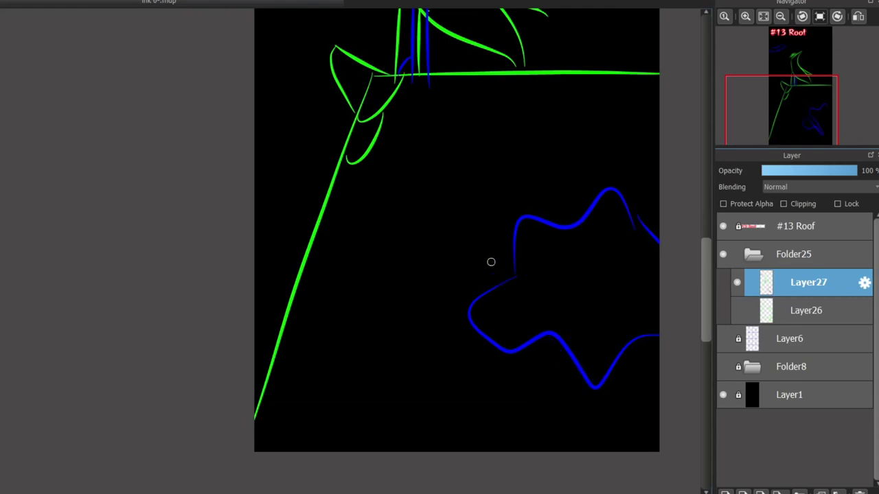
- Sketch three overlapping planks in turquoise green across the blue hole outline, with nail dots at their ends
{"action": "mouse_move", "coordinate": [491, 259]}
{"action": "left_mouse_down"}
{"action": "mouse_move", "coordinate": [597, 367]}
{"action": "mouse_move", "coordinate": [590, 369]}
{"action": "left_mouse_up"}
{"action": "left_click", "coordinate": [507, 265]}
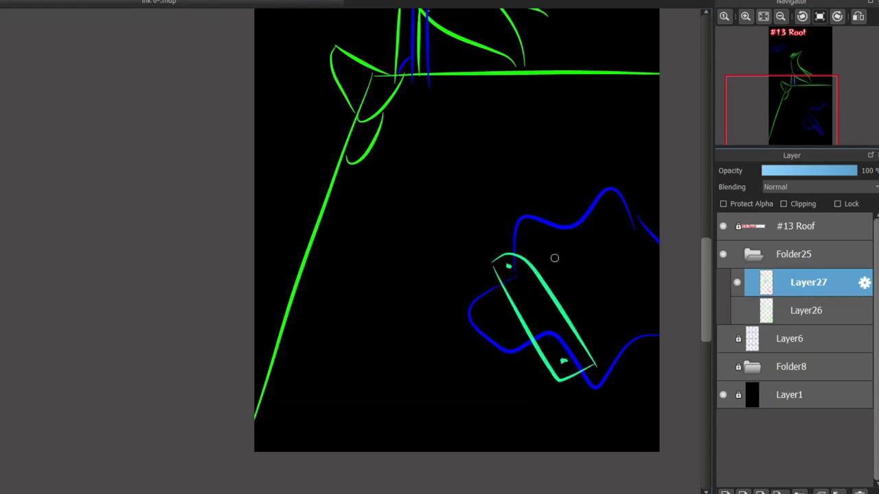
{"action": "mouse_move", "coordinate": [579, 203]}
{"action": "left_mouse_down"}
{"action": "mouse_move", "coordinate": [587, 347]}
{"action": "mouse_move", "coordinate": [559, 331]}
{"action": "mouse_move", "coordinate": [592, 318]}
{"action": "mouse_move", "coordinate": [594, 255]}
{"action": "mouse_move", "coordinate": [588, 353]}
{"action": "left_mouse_up"}
{"action": "key", "text": "ctrl+z"}
{"action": "key", "text": "ctrl+z"}
{"action": "left_click", "coordinate": [592, 199]}
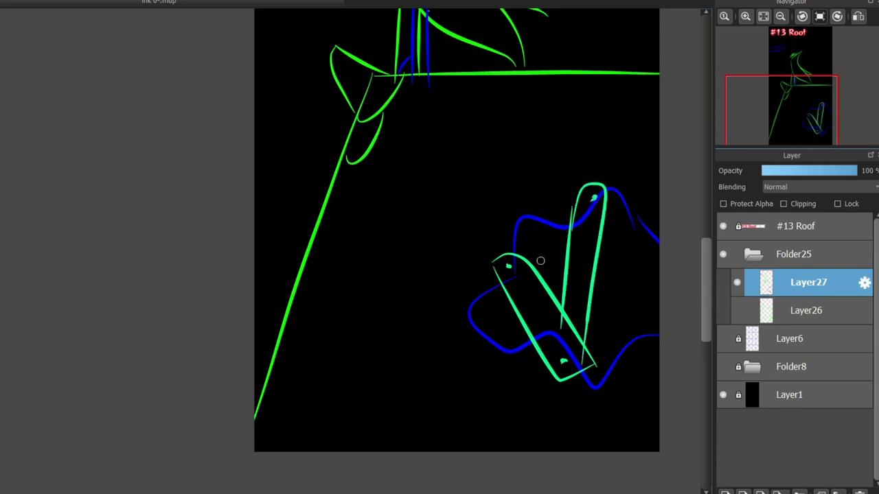
{"action": "left_click_drag", "start_coordinate": [506, 234], "coordinate": [634, 380]}
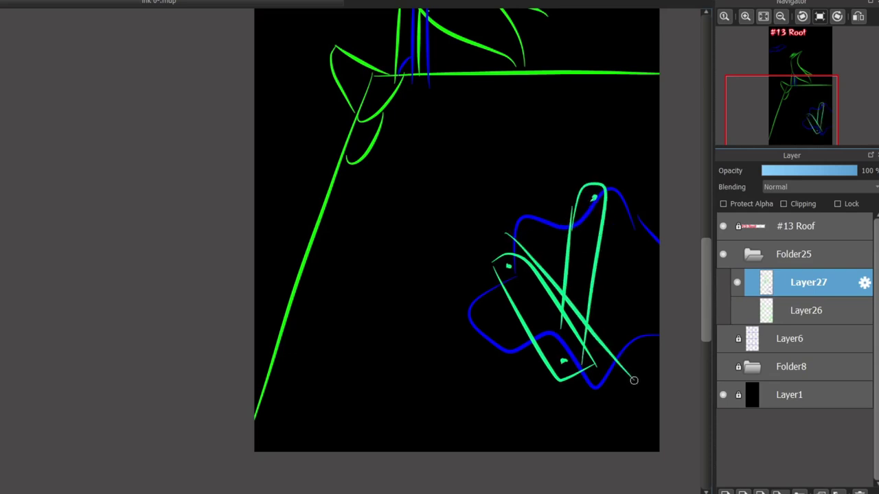
{"action": "mouse_move", "coordinate": [509, 234]}
{"action": "left_mouse_down"}
{"action": "mouse_move", "coordinate": [556, 209]}
{"action": "mouse_move", "coordinate": [647, 343]}
{"action": "left_mouse_up"}
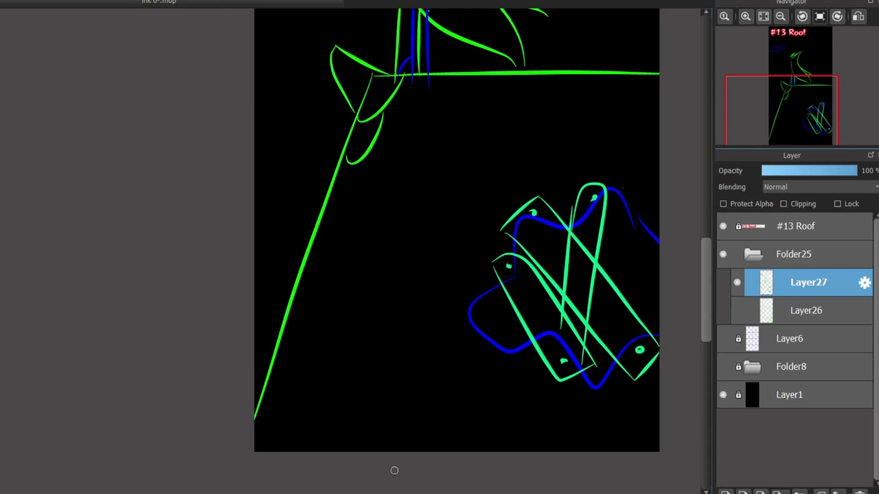
- Draw a turquoise green line just below the ridge, parallel to it, reaching the canvas's right edge
{"action": "scroll", "coordinate": [394, 470], "scroll_direction": "right", "scroll_amount": 3}
{"action": "scroll", "coordinate": [120, 227], "scroll_direction": "up", "scroll_amount": 4}
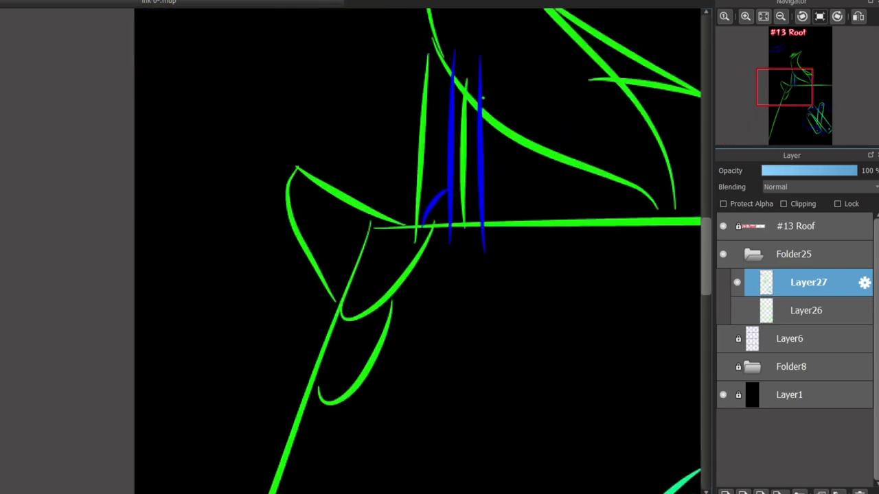
{"action": "scroll", "coordinate": [363, 219], "scroll_direction": "up", "scroll_amount": 1}
{"action": "scroll", "coordinate": [286, 234], "scroll_direction": "down", "scroll_amount": 3}
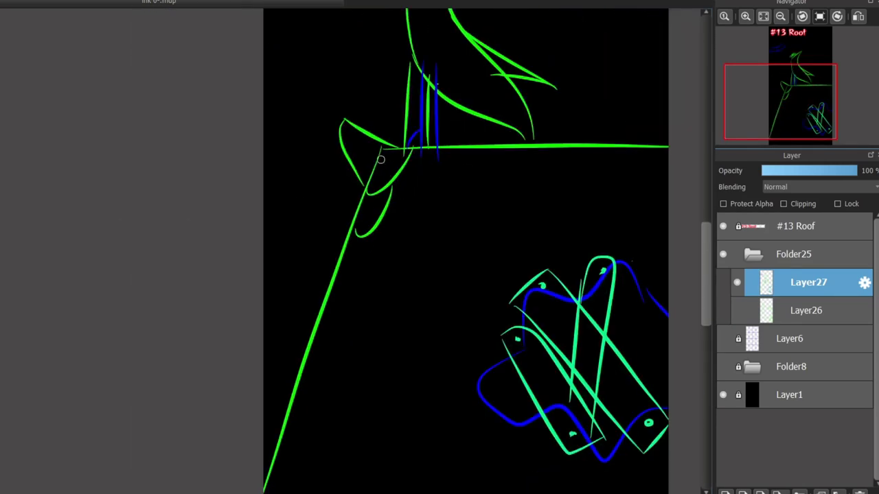
{"action": "left_click_drag", "start_coordinate": [380, 160], "coordinate": [693, 160]}
{"action": "scroll", "coordinate": [657, 320], "scroll_direction": "down", "scroll_amount": 2}
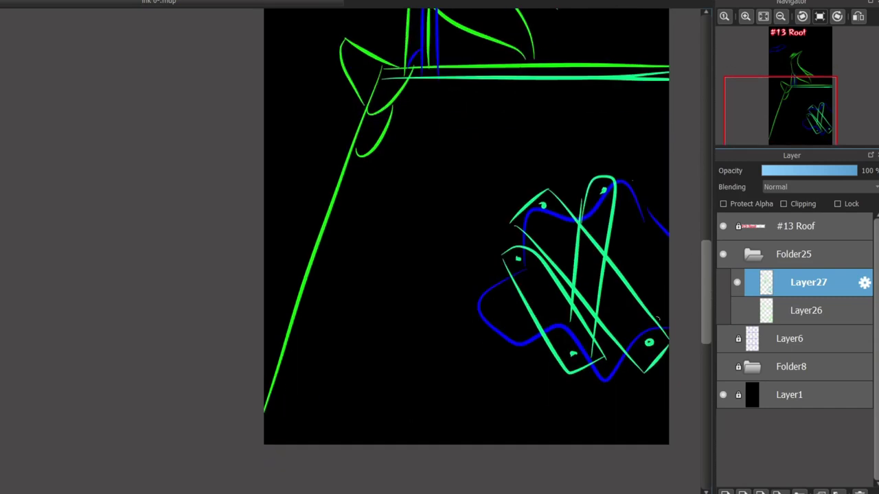
- Sketch a fourth turquoise green plank across the blue hole outline, slanting down from its top to the canvas's right edge
{"action": "scroll", "coordinate": [644, 320], "scroll_direction": "up", "scroll_amount": 2}
{"action": "scroll", "coordinate": [484, 488], "scroll_direction": "right", "scroll_amount": 3}
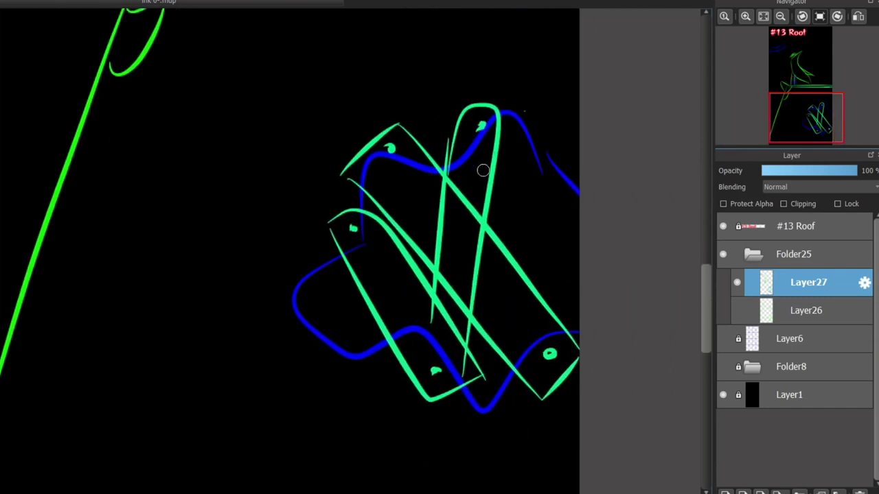
{"action": "left_click_drag", "start_coordinate": [500, 102], "coordinate": [609, 216]}
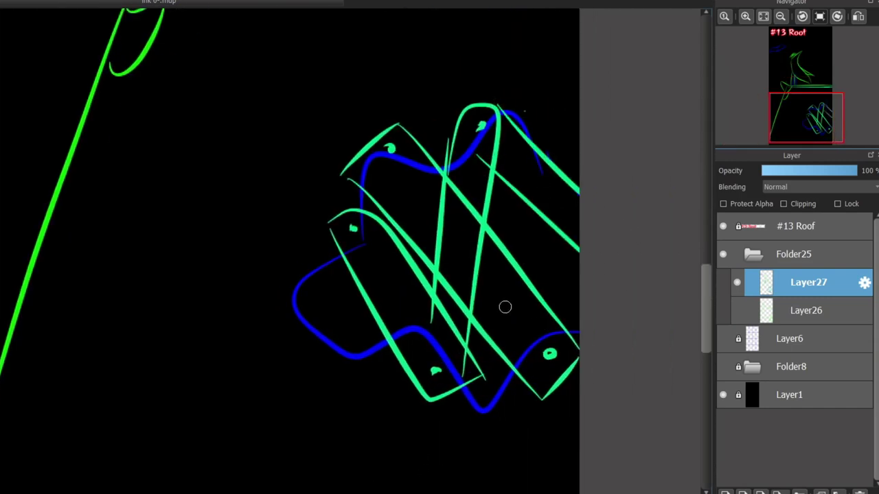
{"action": "scroll", "coordinate": [508, 307], "scroll_direction": "down", "scroll_amount": 3}
{"action": "scroll", "coordinate": [696, 279], "scroll_direction": "up", "scroll_amount": 3}
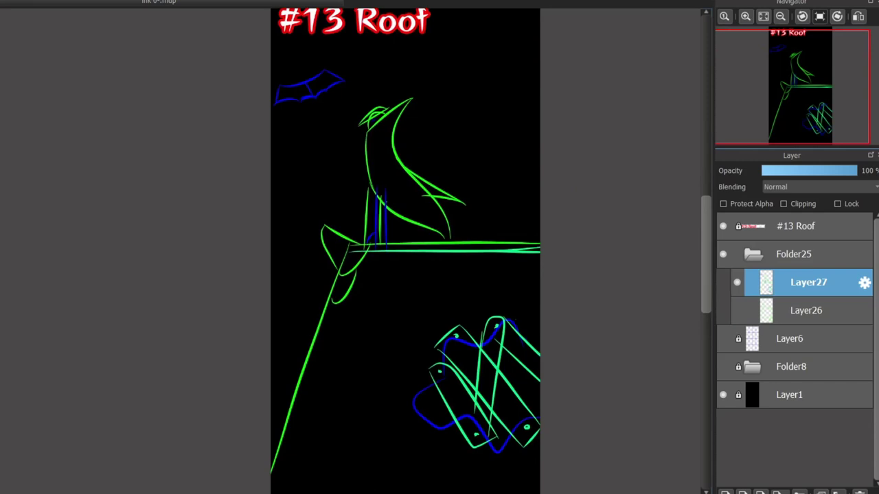
- Sketch the bat's upper wing edges with two pointed ears and a short centre stroke in turquoise green over the blue bat shape
{"action": "scroll", "coordinate": [698, 238], "scroll_direction": "up", "scroll_amount": 2}
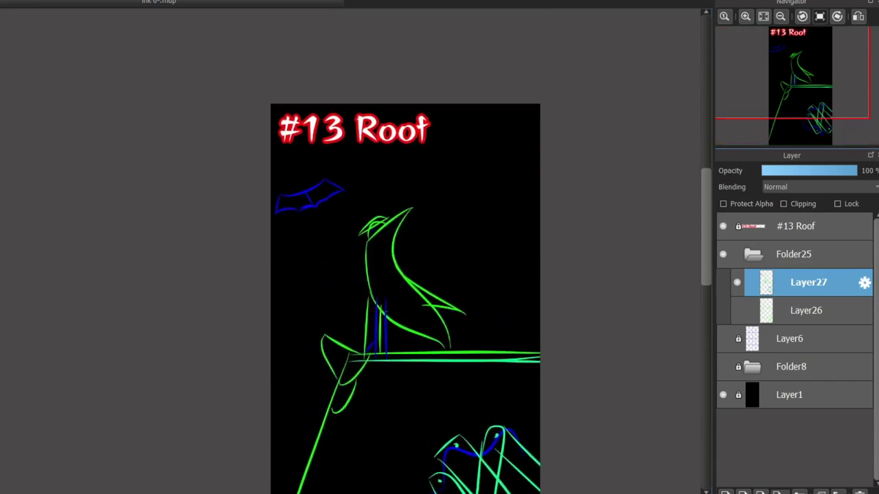
{"action": "scroll", "coordinate": [278, 206], "scroll_direction": "up", "scroll_amount": 5}
{"action": "left_click_drag", "start_coordinate": [279, 165], "coordinate": [417, 116]}
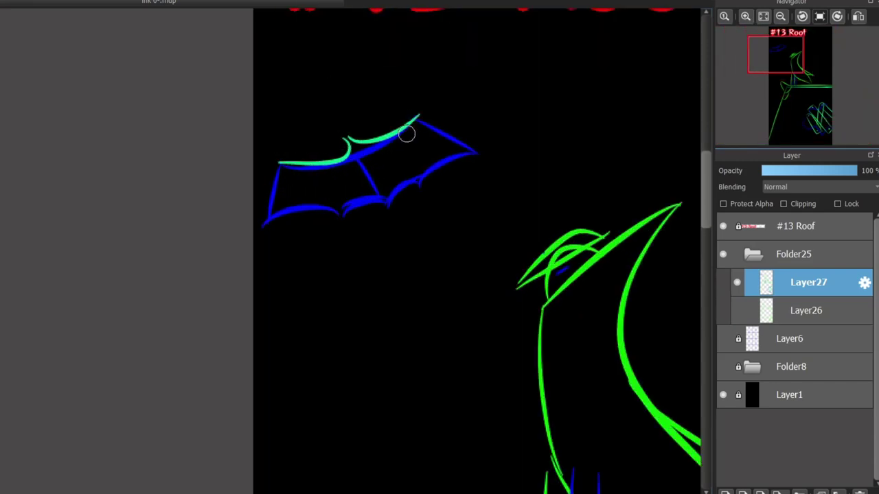
{"action": "key", "text": "ctrl+z"}
{"action": "key", "text": "ctrl+z"}
{"action": "mouse_move", "coordinate": [351, 141]}
{"action": "left_mouse_down"}
{"action": "mouse_move", "coordinate": [369, 176]}
{"action": "mouse_move", "coordinate": [414, 124]}
{"action": "mouse_move", "coordinate": [347, 139]}
{"action": "left_mouse_up"}
{"action": "key", "text": "ctrl+z"}
{"action": "key", "text": "ctrl+z"}
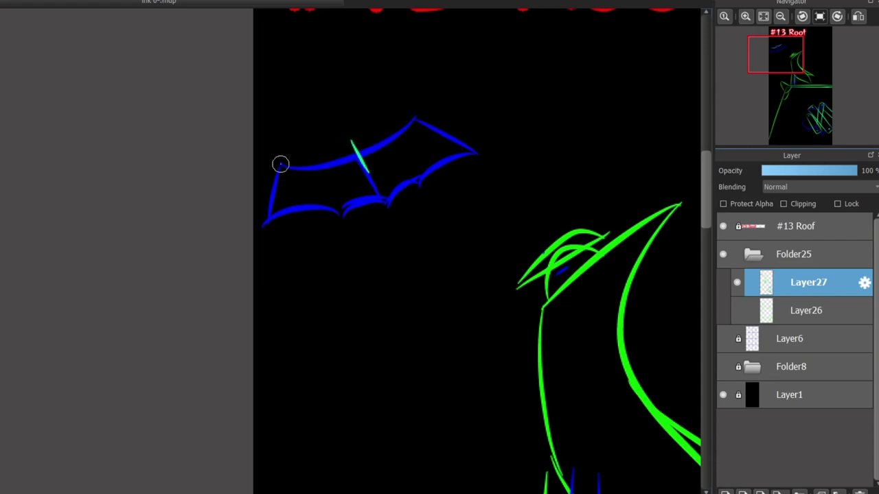
{"action": "left_click_drag", "start_coordinate": [281, 163], "coordinate": [336, 134]}
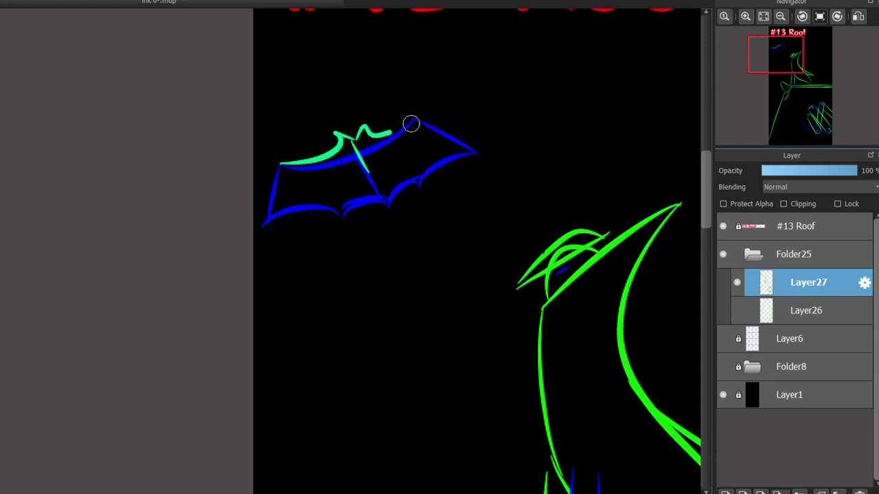
{"action": "scroll", "coordinate": [289, 488], "scroll_direction": "right", "scroll_amount": 6}
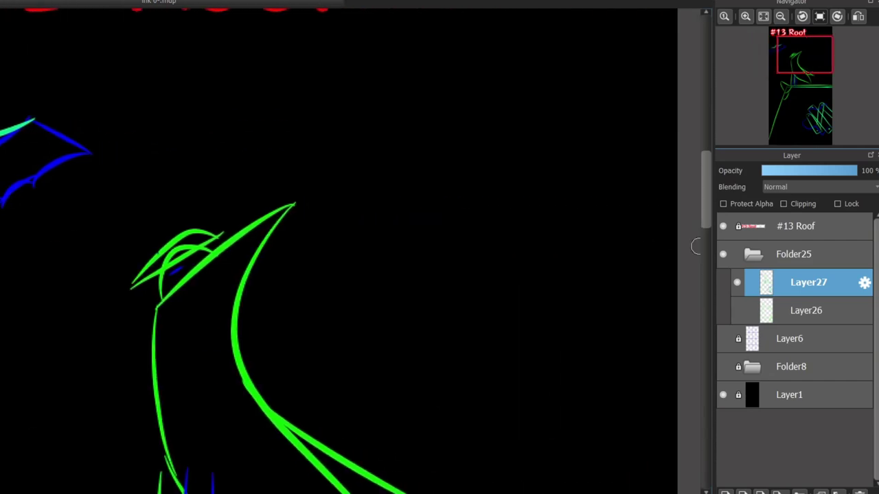
{"action": "scroll", "coordinate": [289, 488], "scroll_direction": "down", "scroll_amount": 4}
{"action": "scroll", "coordinate": [383, 190], "scroll_direction": "down", "scroll_amount": 2}
{"action": "left_click_drag", "start_coordinate": [316, 206], "coordinate": [555, 102]}
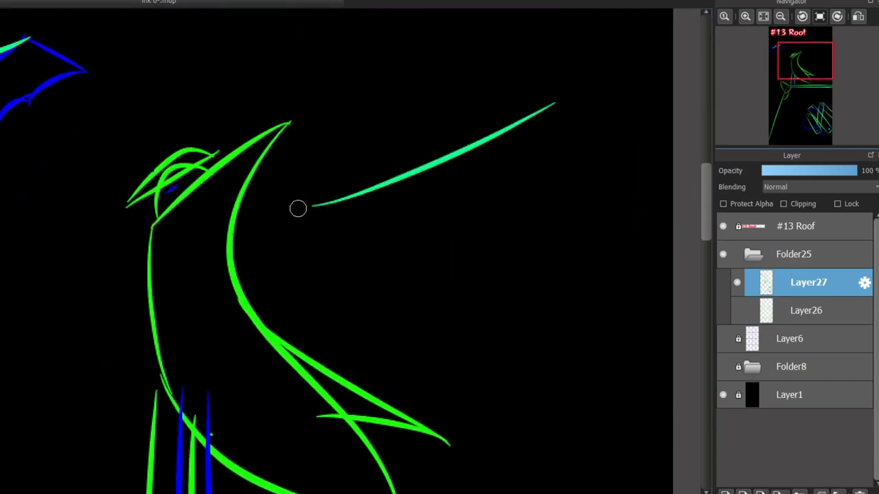
{"action": "scroll", "coordinate": [298, 206], "scroll_direction": "down", "scroll_amount": 2}
{"action": "key", "text": "ctrl+z"}
{"action": "left_click_drag", "start_coordinate": [297, 252], "coordinate": [485, 261]}
{"action": "key", "text": "ctrl+z"}
{"action": "left_click_drag", "start_coordinate": [127, 271], "coordinate": [476, 245]}
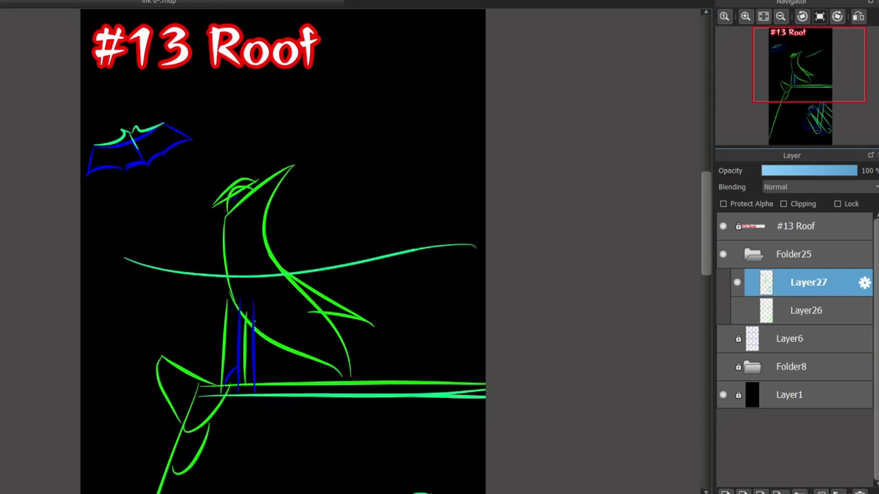
{"action": "key", "text": "ctrl+z"}
{"action": "left_click_drag", "start_coordinate": [101, 231], "coordinate": [422, 115]}
{"action": "key", "text": "ctrl+z"}
- Sketch three long wavy turquoise green lines across the sky, one above the figure's head and two behind it reaching the right edge
{"action": "mouse_move", "coordinate": [103, 201]}
{"action": "left_mouse_down"}
{"action": "mouse_move", "coordinate": [355, 125]}
{"action": "mouse_move", "coordinate": [409, 123]}
{"action": "left_mouse_up"}
{"action": "left_click_drag", "start_coordinate": [314, 165], "coordinate": [481, 155]}
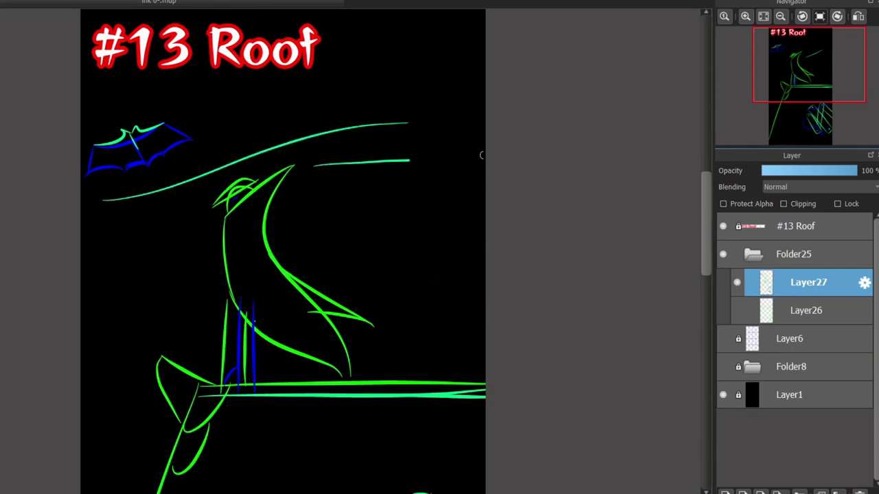
{"action": "left_click_drag", "start_coordinate": [384, 222], "coordinate": [508, 215]}
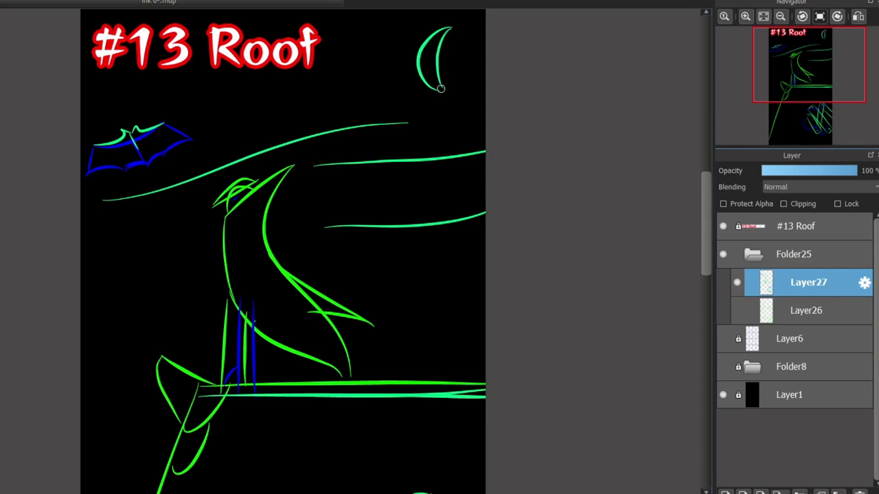
- Replace the narrow crescent moon with a rounder turquoise green crescent in the sky to the right of the title
{"action": "key", "text": "ctrl+z"}
{"action": "key", "text": "ctrl+z"}
{"action": "left_click_drag", "start_coordinate": [449, 33], "coordinate": [469, 83]}
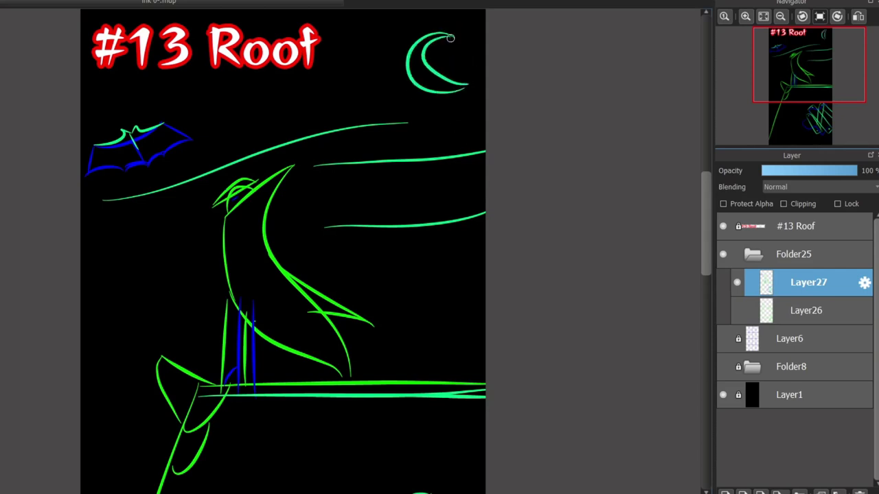
{"action": "key", "text": "ctrl+z"}
{"action": "key", "text": "ctrl+z"}
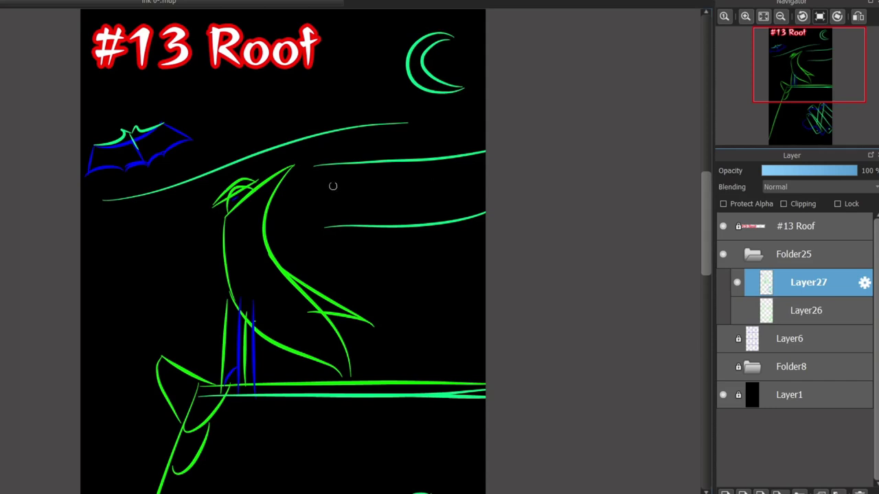
- Sketch a row of turquoise green edge tiles down the roof's slope, with curved tops and a parallel inner edge
{"action": "scroll", "coordinate": [602, 194], "scroll_direction": "down", "scroll_amount": 5}
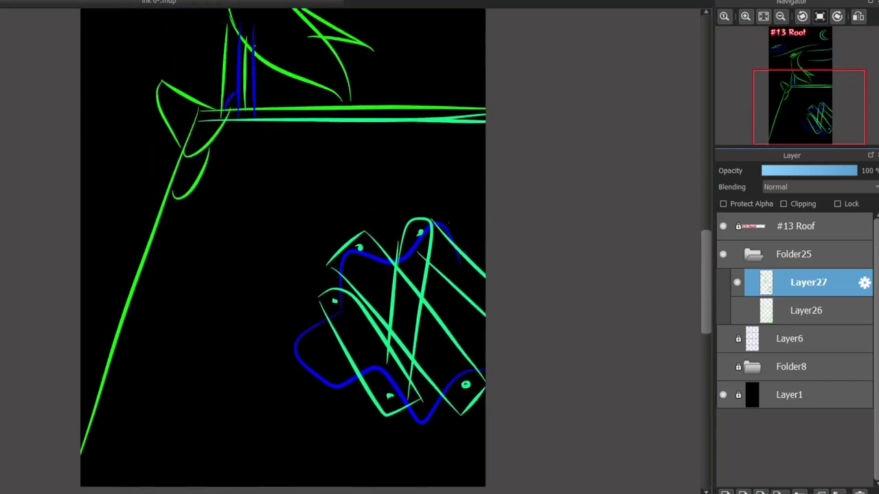
{"action": "scroll", "coordinate": [283, 251], "scroll_direction": "up", "scroll_amount": 3}
{"action": "scroll", "coordinate": [283, 250], "scroll_direction": "up", "scroll_amount": 3}
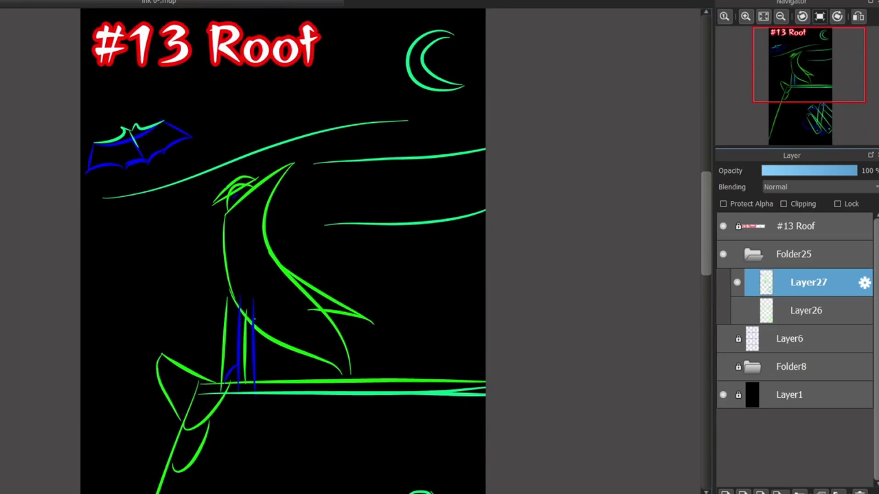
{"action": "scroll", "coordinate": [194, 267], "scroll_direction": "down", "scroll_amount": 4}
{"action": "scroll", "coordinate": [194, 267], "scroll_direction": "up", "scroll_amount": 2}
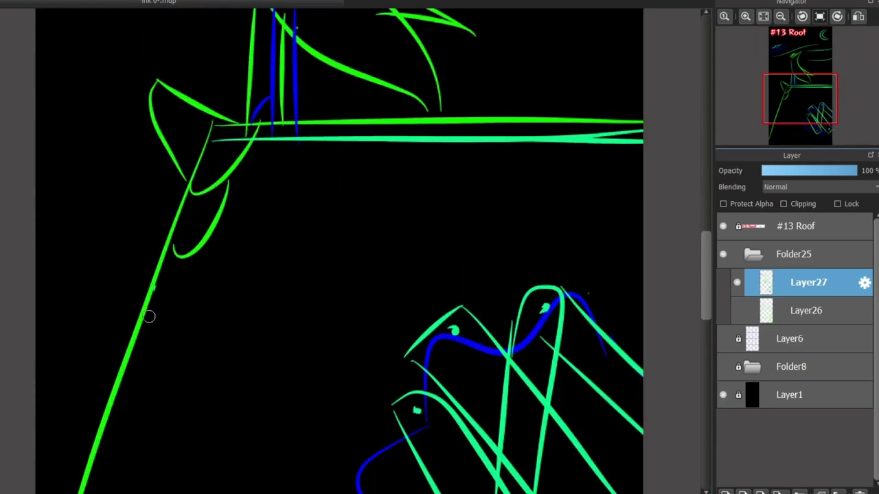
{"action": "left_click_drag", "start_coordinate": [204, 261], "coordinate": [179, 315]}
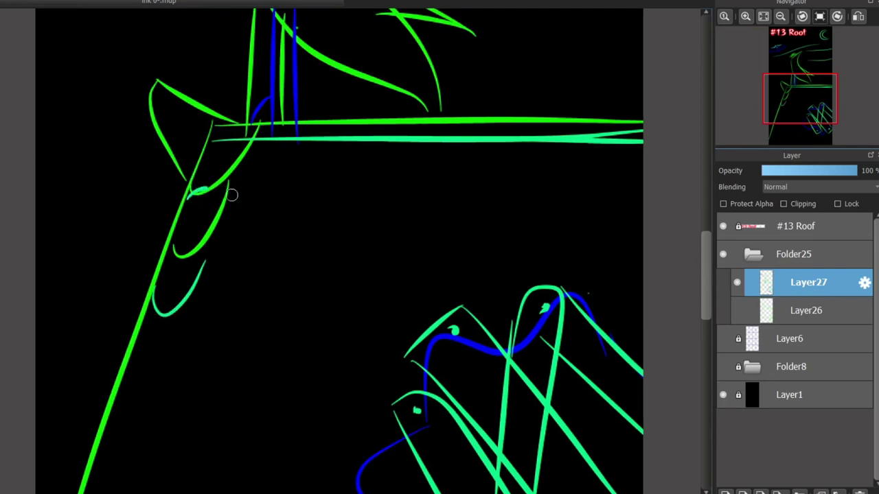
{"action": "mouse_move", "coordinate": [232, 195]}
{"action": "left_mouse_down"}
{"action": "mouse_move", "coordinate": [268, 123]}
{"action": "mouse_move", "coordinate": [182, 302]}
{"action": "mouse_move", "coordinate": [160, 388]}
{"action": "left_mouse_up"}
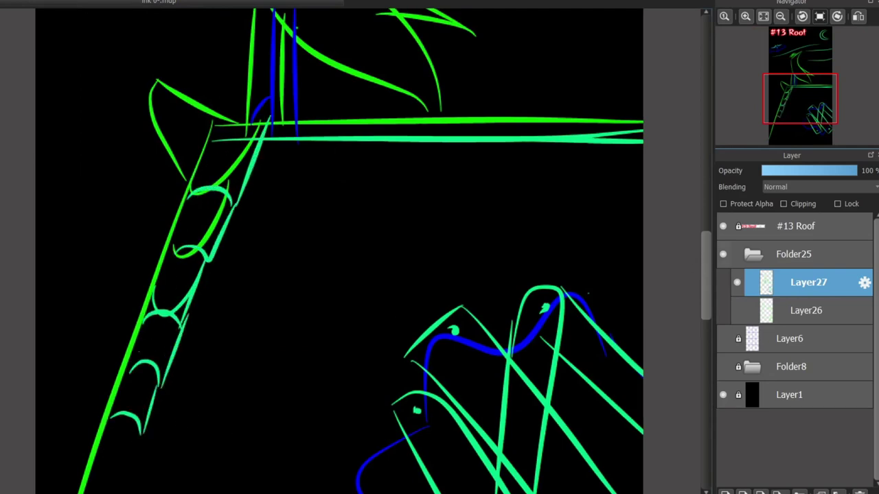
- Reduce Layer27's opacity to 44%, lock it, and add a new layer above it
{"action": "scroll", "coordinate": [697, 245], "scroll_direction": "up", "scroll_amount": 5}
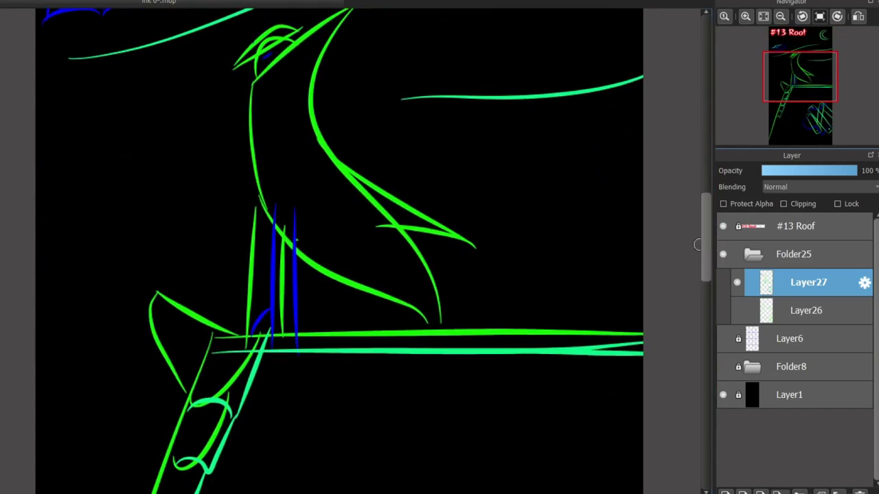
{"action": "key", "text": "ctrl+0"}
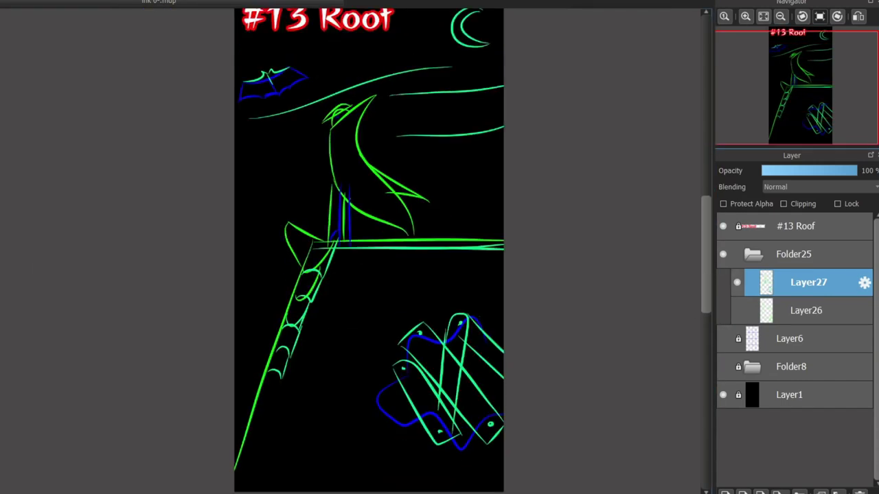
{"action": "mouse_move", "coordinate": [855, 170]}
{"action": "left_mouse_down"}
{"action": "mouse_move", "coordinate": [790, 170]}
{"action": "mouse_move", "coordinate": [804, 170]}
{"action": "left_mouse_up"}
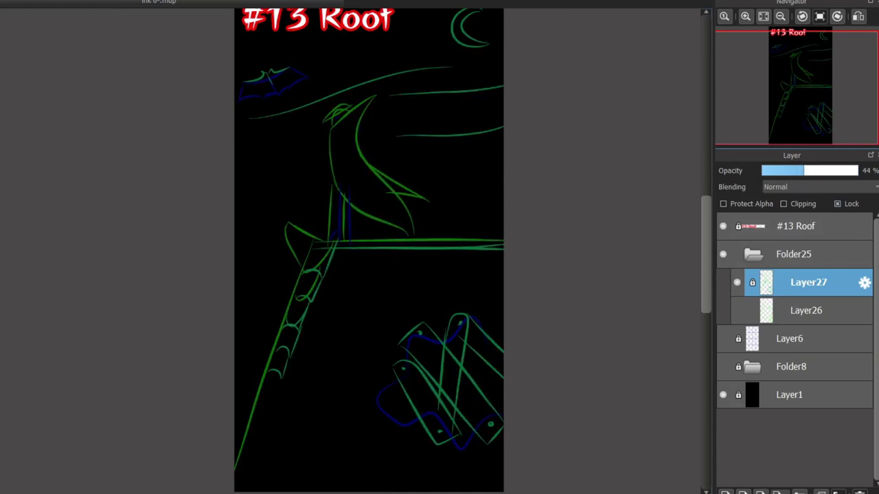
{"action": "key", "text": "ctrl+shift+n"}
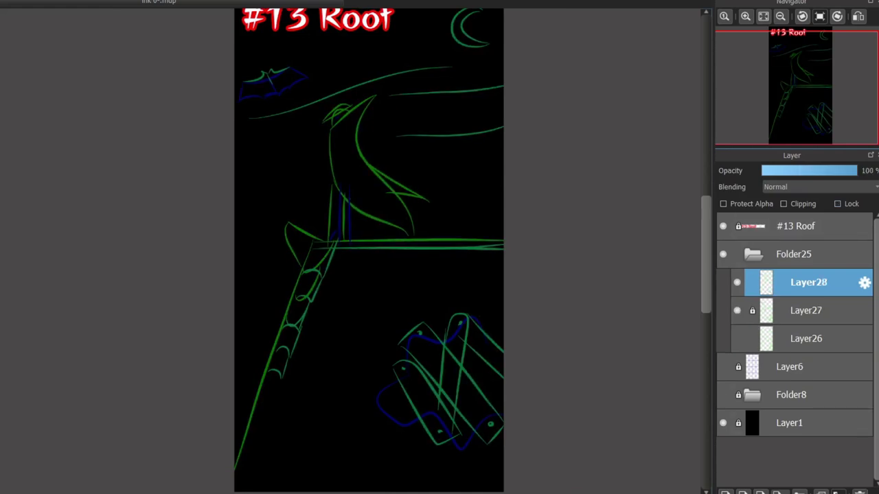
- Ink the two parallel ridge lines and the roof's sloping left edge as straight white lines over the dimmed sketch
{"action": "scroll", "coordinate": [311, 282], "scroll_direction": "up", "scroll_amount": 5}
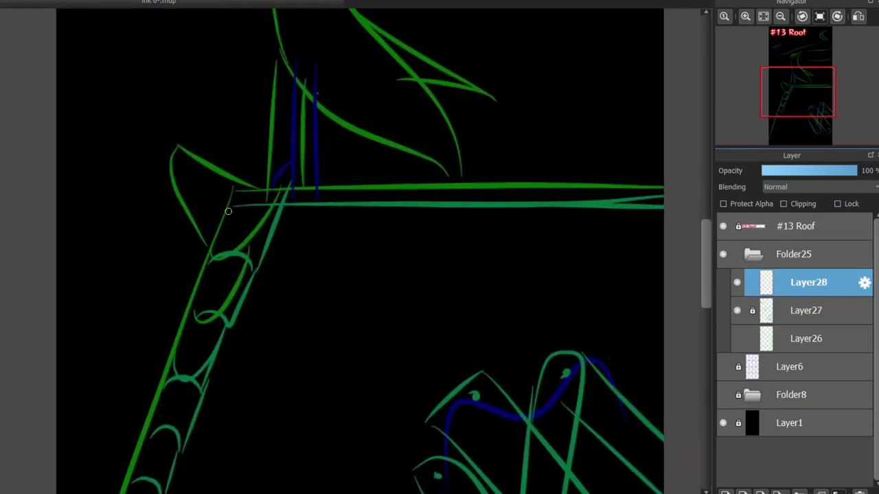
{"action": "left_click_drag", "start_coordinate": [232, 205], "coordinate": [679, 200]}
{"action": "left_click_drag", "start_coordinate": [531, 186], "coordinate": [232, 189]}
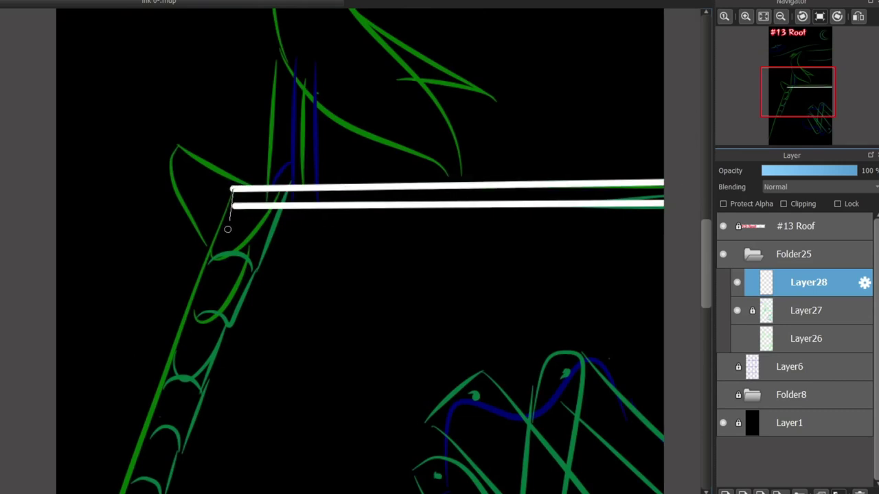
{"action": "scroll", "coordinate": [233, 263], "scroll_direction": "down", "scroll_amount": 4}
{"action": "left_click_drag", "start_coordinate": [234, 230], "coordinate": [145, 475]}
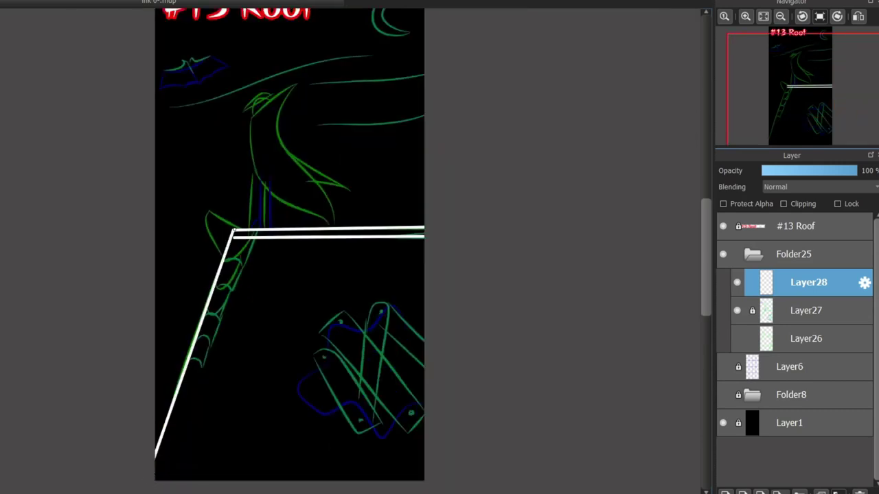
- Ink the blunt upturned tile at the ridge's left corner in white, joining it to the sloping edge
{"action": "scroll", "coordinate": [145, 474], "scroll_direction": "up", "scroll_amount": 4}
{"action": "scroll", "coordinate": [265, 230], "scroll_direction": "up", "scroll_amount": 3}
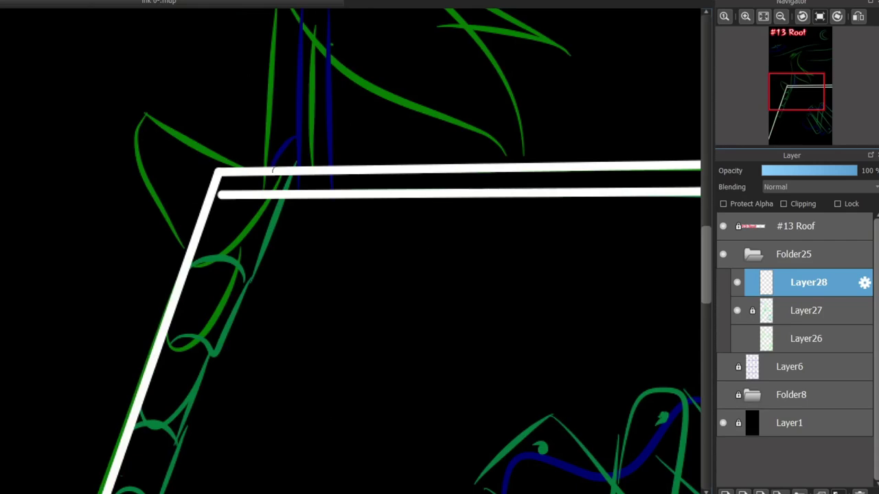
{"action": "scroll", "coordinate": [580, 119], "scroll_direction": "down", "scroll_amount": 5}
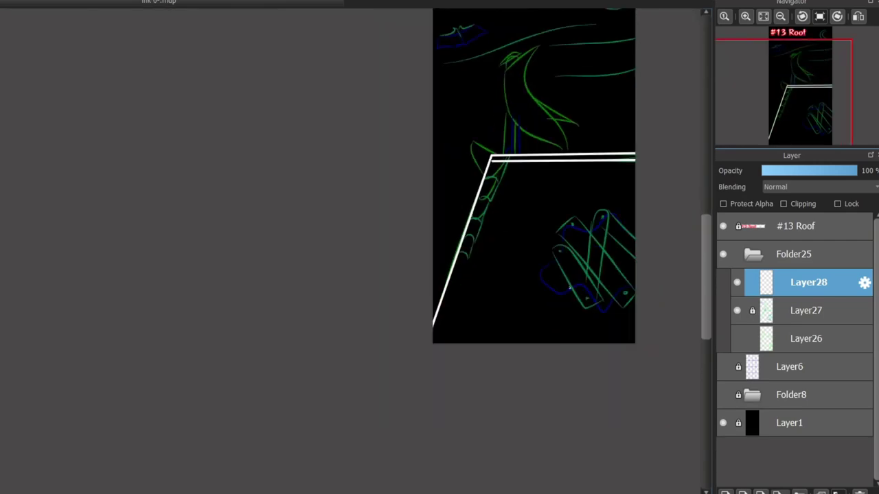
{"action": "left_click_drag", "start_coordinate": [548, 132], "coordinate": [377, 229]}
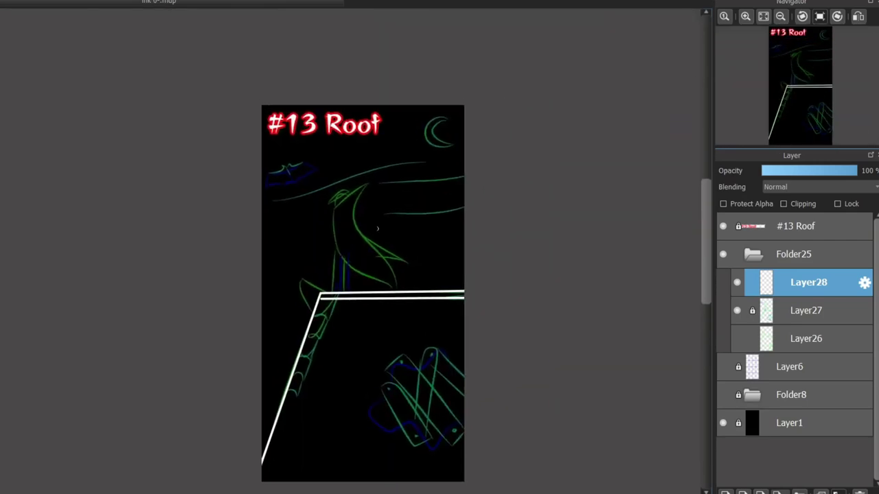
{"action": "scroll", "coordinate": [328, 295], "scroll_direction": "up", "scroll_amount": 5}
{"action": "mouse_move", "coordinate": [244, 399]}
{"action": "left_mouse_down"}
{"action": "mouse_move", "coordinate": [171, 268]}
{"action": "mouse_move", "coordinate": [284, 258]}
{"action": "mouse_move", "coordinate": [318, 270]}
{"action": "mouse_move", "coordinate": [200, 207]}
{"action": "mouse_move", "coordinate": [279, 242]}
{"action": "mouse_move", "coordinate": [305, 275]}
{"action": "mouse_move", "coordinate": [159, 185]}
{"action": "mouse_move", "coordinate": [240, 387]}
{"action": "left_mouse_up"}
{"action": "key", "text": "ctrl+z"}
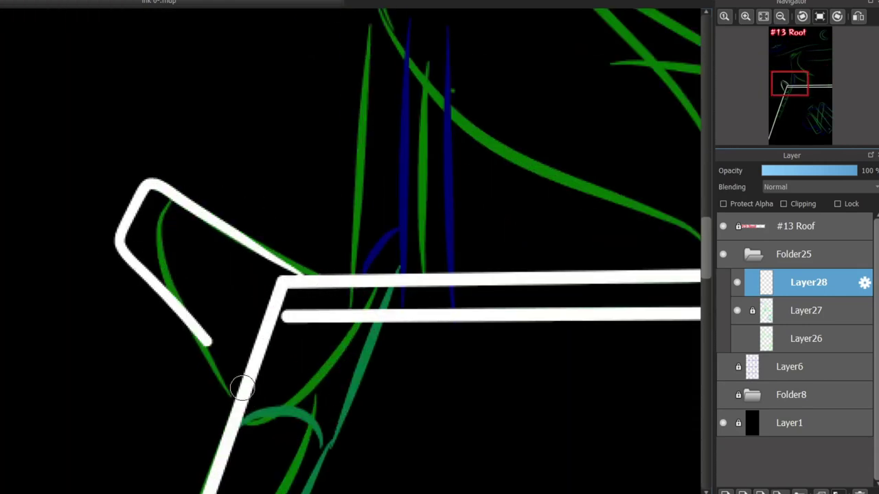
- Ink the figure's body in white, with the curved front running down to the tail tip and the back line meeting it
{"action": "scroll", "coordinate": [353, 168], "scroll_direction": "down", "scroll_amount": 3}
{"action": "scroll", "coordinate": [350, 151], "scroll_direction": "right", "scroll_amount": 3}
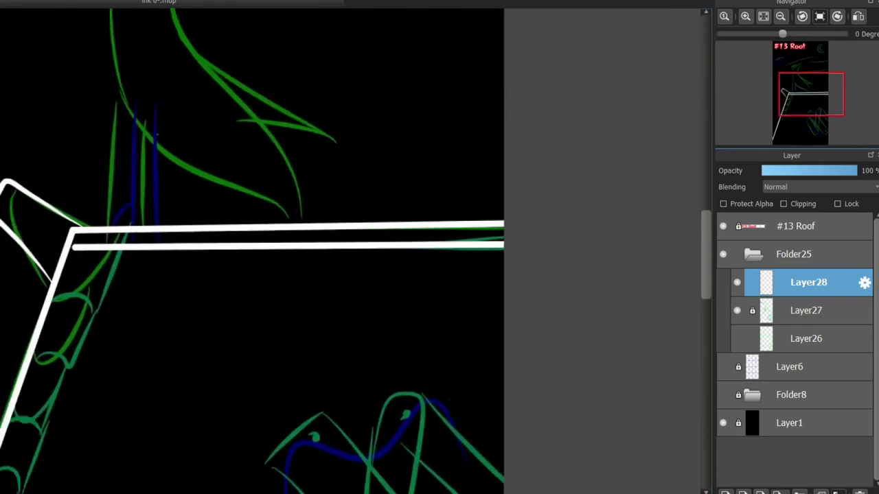
{"action": "scroll", "coordinate": [347, 123], "scroll_direction": "up", "scroll_amount": 2}
{"action": "mouse_move", "coordinate": [333, 117]}
{"action": "left_mouse_down"}
{"action": "mouse_move", "coordinate": [372, 392]}
{"action": "mouse_move", "coordinate": [406, 416]}
{"action": "mouse_move", "coordinate": [329, 172]}
{"action": "mouse_move", "coordinate": [334, 118]}
{"action": "mouse_move", "coordinate": [297, 246]}
{"action": "mouse_move", "coordinate": [310, 239]}
{"action": "mouse_move", "coordinate": [307, 291]}
{"action": "left_mouse_up"}
{"action": "key", "text": "ctrl+z"}
{"action": "key", "text": "ctrl+z"}
{"action": "mouse_move", "coordinate": [318, 235]}
{"action": "left_mouse_down"}
{"action": "mouse_move", "coordinate": [384, 337]}
{"action": "mouse_move", "coordinate": [404, 419]}
{"action": "left_mouse_up"}
{"action": "key", "text": "ctrl+z"}
{"action": "left_click_drag", "start_coordinate": [341, 267], "coordinate": [457, 348]}
{"action": "scroll", "coordinate": [381, 302], "scroll_direction": "up", "scroll_amount": 3}
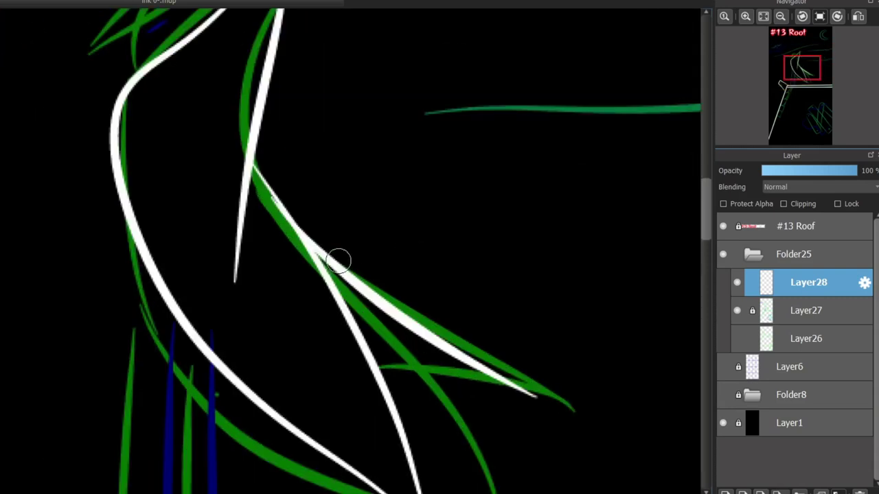
{"action": "key", "text": "ctrl+z"}
{"action": "left_click_drag", "start_coordinate": [310, 249], "coordinate": [491, 358]}
{"action": "key", "text": "ctrl+z"}
{"action": "left_click_drag", "start_coordinate": [363, 348], "coordinate": [489, 371]}
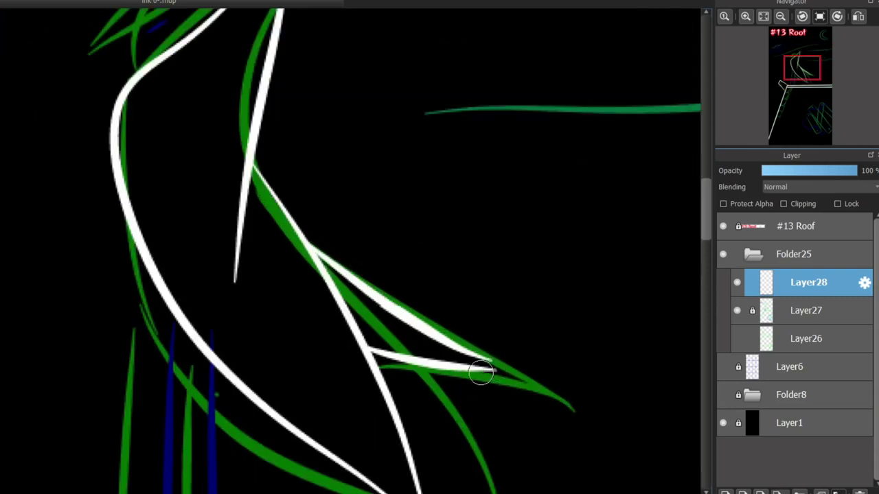
{"action": "key", "text": "ctrl+z"}
{"action": "key", "text": "ctrl+z"}
- Ink the pointed wing tip behind the figure's back with two white strokes meeting beyond the tail line
{"action": "mouse_move", "coordinate": [309, 241]}
{"action": "left_mouse_down"}
{"action": "mouse_move", "coordinate": [517, 420]}
{"action": "mouse_move", "coordinate": [540, 423]}
{"action": "left_mouse_up"}
{"action": "left_click_drag", "start_coordinate": [388, 389], "coordinate": [540, 431]}
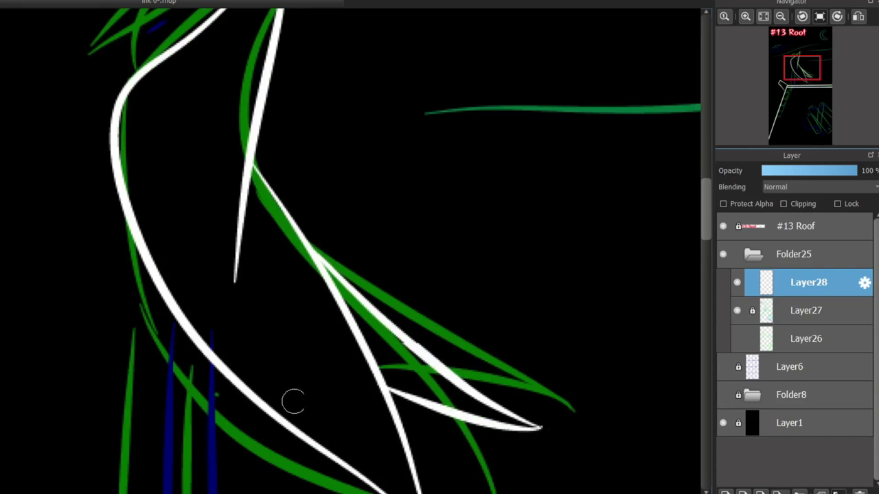
- Ink the figure's front leg as a white curved stroke from the belly line down toward the roof ridge
{"action": "scroll", "coordinate": [689, 233], "scroll_direction": "down", "scroll_amount": 3}
{"action": "left_click_drag", "start_coordinate": [184, 163], "coordinate": [196, 356]}
{"action": "key", "text": "ctrl+z"}
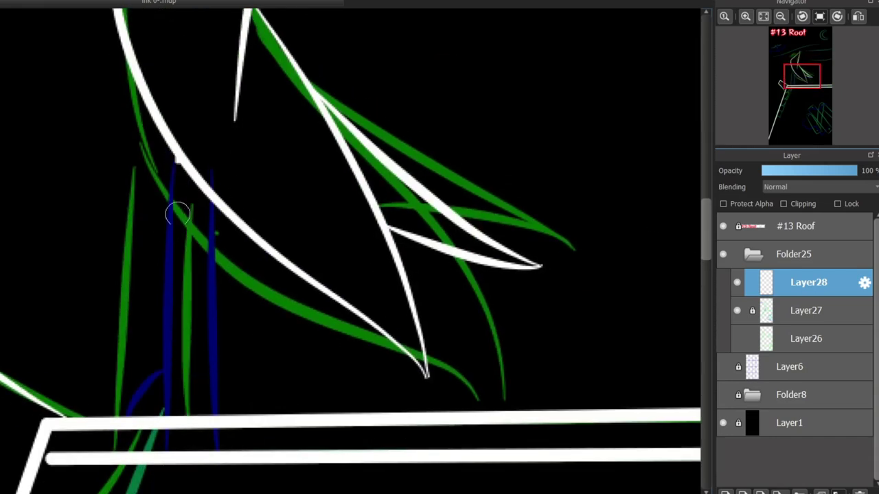
{"action": "left_click_drag", "start_coordinate": [178, 162], "coordinate": [157, 387]}
{"action": "left_click_drag", "start_coordinate": [203, 196], "coordinate": [208, 309]}
{"action": "key", "text": "ctrl+z"}
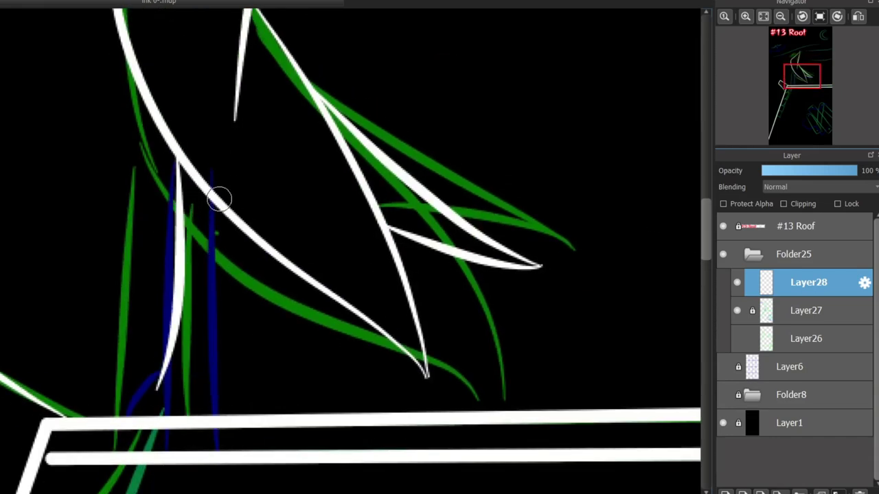
- Ink the figure's second leg down to the ridge and add an arched foot joining both legs on the ridge line
{"action": "left_click_drag", "start_coordinate": [218, 199], "coordinate": [233, 412]}
{"action": "left_click_drag", "start_coordinate": [157, 388], "coordinate": [226, 411]}
{"action": "key", "text": "ctrl+z"}
{"action": "key", "text": "ctrl+z"}
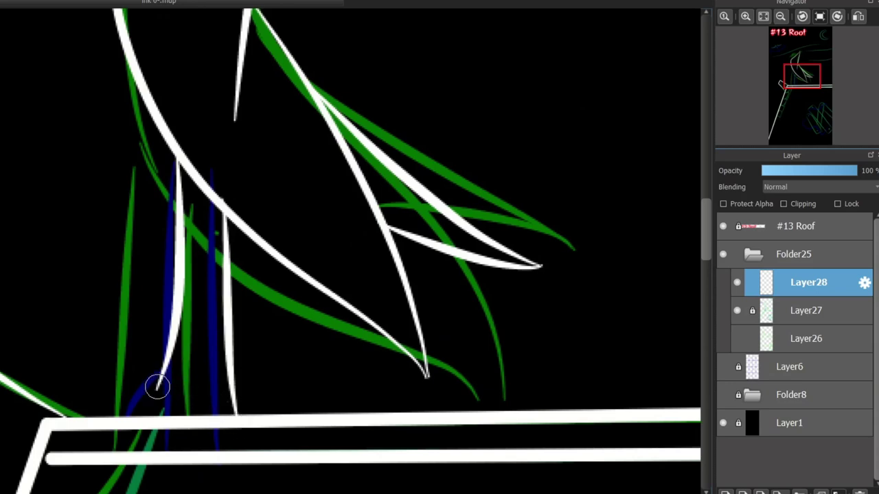
{"action": "mouse_move", "coordinate": [157, 385]}
{"action": "left_mouse_down"}
{"action": "mouse_move", "coordinate": [226, 412]}
{"action": "mouse_move", "coordinate": [117, 416]}
{"action": "mouse_move", "coordinate": [168, 397]}
{"action": "left_mouse_up"}
{"action": "key", "text": "ctrl+z"}
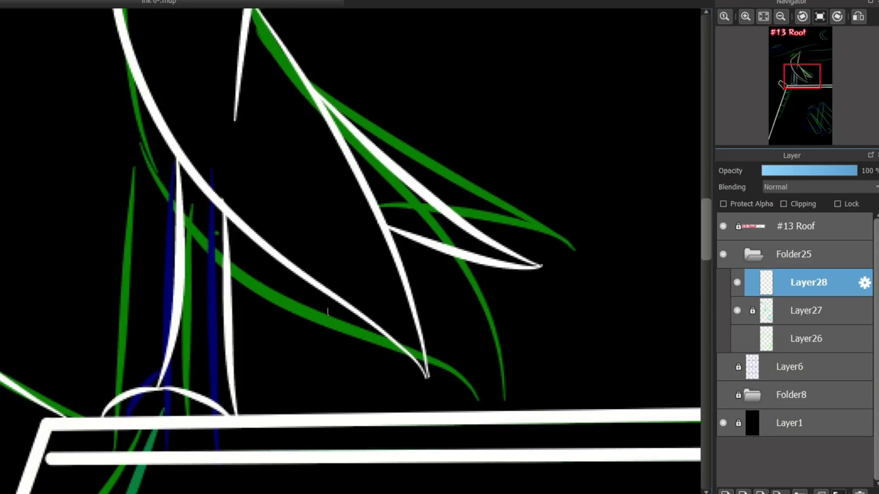
- Ink the figure's head in white with a rounded crown, pointed beak-like tip and short neck strokes joining the body
{"action": "scroll", "coordinate": [327, 312], "scroll_direction": "up", "scroll_amount": 5}
{"action": "left_click_drag", "start_coordinate": [180, 280], "coordinate": [310, 227]}
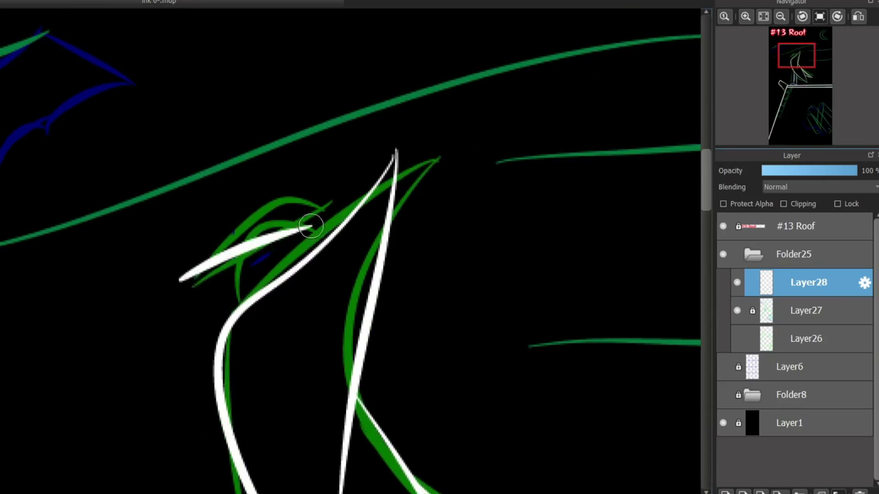
{"action": "key", "text": "ctrl+z"}
{"action": "mouse_move", "coordinate": [191, 277]}
{"action": "left_mouse_down"}
{"action": "mouse_move", "coordinate": [302, 225]}
{"action": "mouse_move", "coordinate": [194, 264]}
{"action": "mouse_move", "coordinate": [231, 222]}
{"action": "mouse_move", "coordinate": [310, 223]}
{"action": "mouse_move", "coordinate": [191, 274]}
{"action": "mouse_move", "coordinate": [280, 192]}
{"action": "mouse_move", "coordinate": [311, 227]}
{"action": "mouse_move", "coordinate": [292, 244]}
{"action": "mouse_move", "coordinate": [248, 249]}
{"action": "mouse_move", "coordinate": [251, 300]}
{"action": "left_mouse_up"}
{"action": "key", "text": "ctrl+z"}
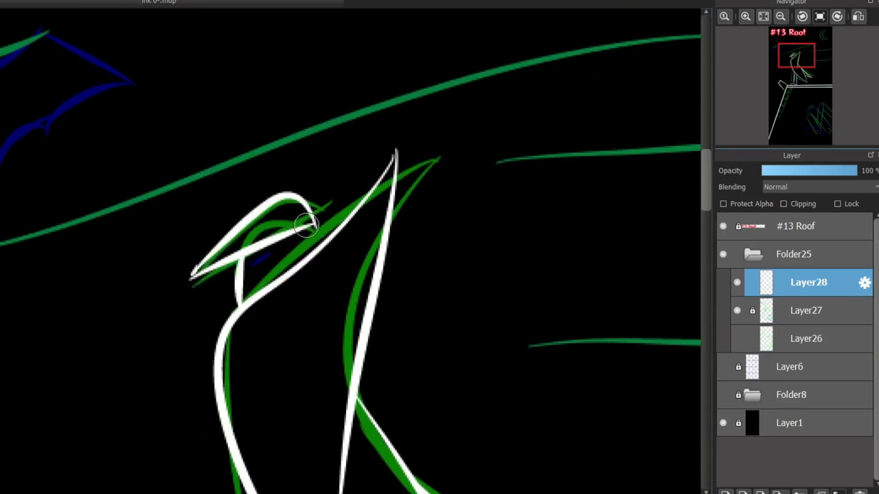
{"action": "left_click_drag", "start_coordinate": [305, 223], "coordinate": [312, 234]}
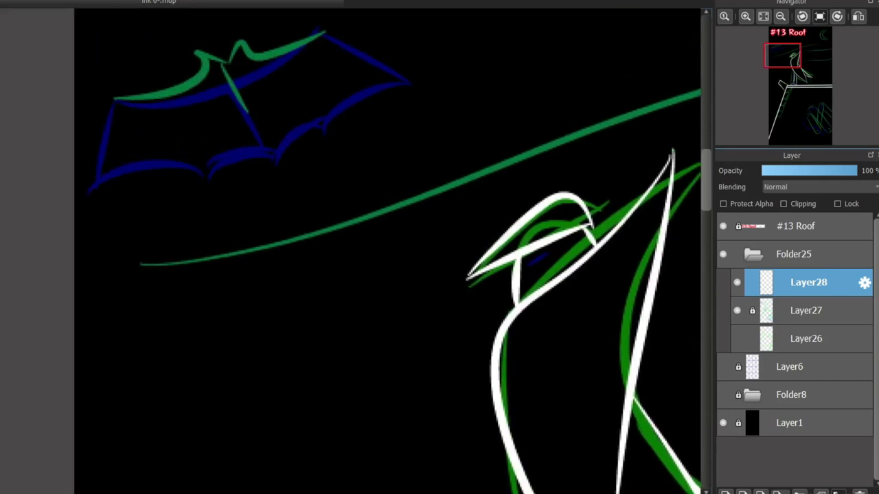
- Ink three long, gently curved white wind lines, one sweeping above the figure's head and two running from behind it to the canvas edge
{"action": "scroll", "coordinate": [217, 204], "scroll_direction": "down", "scroll_amount": 3}
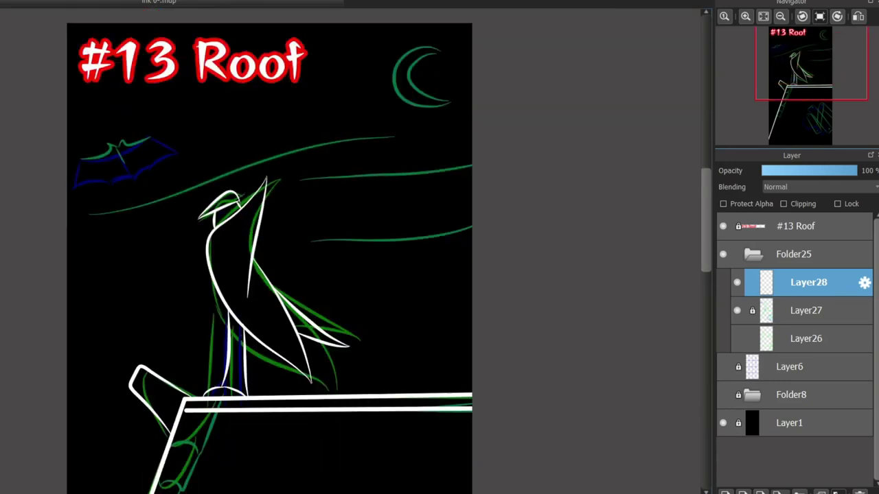
{"action": "left_click_drag", "start_coordinate": [173, 198], "coordinate": [395, 137]}
{"action": "key", "text": "ctrl+z"}
{"action": "left_click_drag", "start_coordinate": [81, 209], "coordinate": [379, 136]}
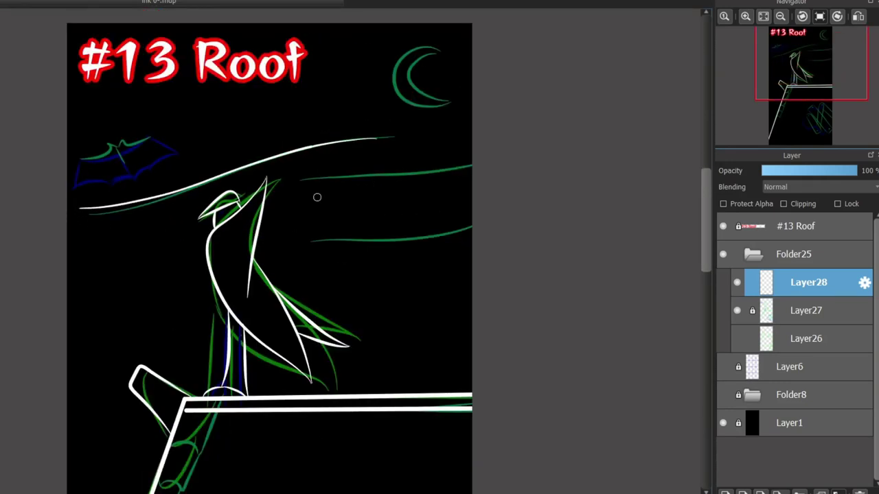
{"action": "mouse_move", "coordinate": [297, 218]}
{"action": "left_mouse_down"}
{"action": "mouse_move", "coordinate": [318, 207]}
{"action": "mouse_move", "coordinate": [551, 204]}
{"action": "left_mouse_up"}
{"action": "left_click_drag", "start_coordinate": [309, 297], "coordinate": [576, 303]}
- Ink the crescent moon in the sky with a white outer curve and a white inner curve, redoing strokes until they fit
{"action": "scroll", "coordinate": [453, 87], "scroll_direction": "up", "scroll_amount": 5}
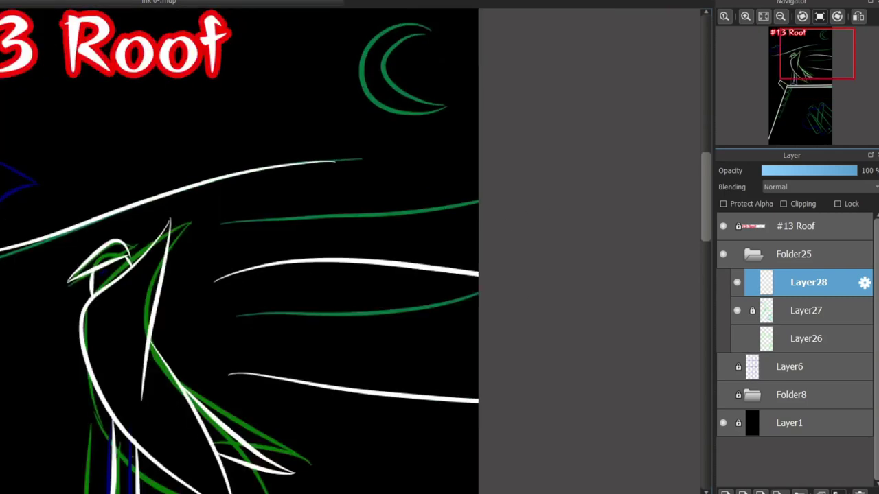
{"action": "scroll", "coordinate": [378, 231], "scroll_direction": "up", "scroll_amount": 5}
{"action": "left_click_drag", "start_coordinate": [378, 209], "coordinate": [236, 249]}
{"action": "key", "text": "ctrl+z"}
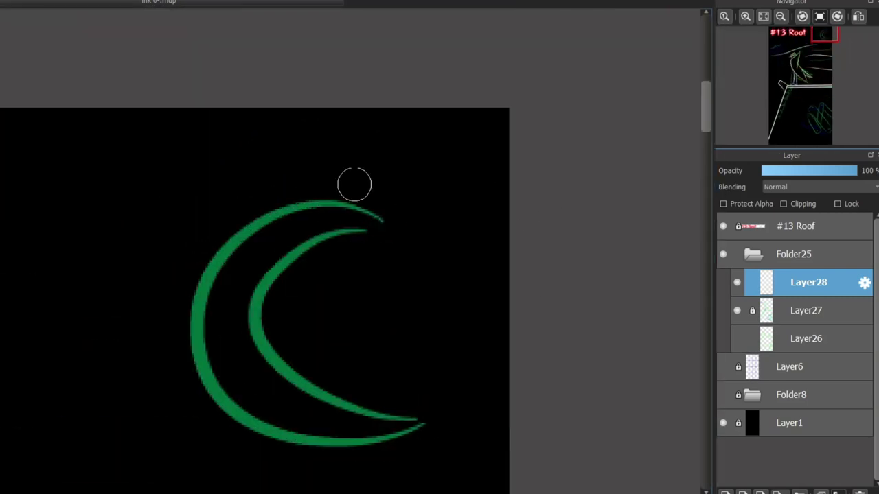
{"action": "mouse_move", "coordinate": [377, 216]}
{"action": "left_mouse_down"}
{"action": "mouse_move", "coordinate": [161, 333]}
{"action": "mouse_move", "coordinate": [396, 422]}
{"action": "mouse_move", "coordinate": [364, 215]}
{"action": "mouse_move", "coordinate": [338, 416]}
{"action": "left_mouse_up"}
{"action": "key", "text": "ctrl+z"}
{"action": "key", "text": "ctrl+z"}
{"action": "mouse_move", "coordinate": [398, 420]}
{"action": "left_mouse_down"}
{"action": "mouse_move", "coordinate": [308, 435]}
{"action": "mouse_move", "coordinate": [349, 261]}
{"action": "left_mouse_up"}
{"action": "key", "text": "ctrl+z"}
{"action": "mouse_move", "coordinate": [377, 212]}
{"action": "left_mouse_down"}
{"action": "mouse_move", "coordinate": [202, 335]}
{"action": "mouse_move", "coordinate": [337, 422]}
{"action": "left_mouse_up"}
{"action": "key", "text": "ctrl+z"}
{"action": "mouse_move", "coordinate": [404, 415]}
{"action": "left_mouse_down"}
{"action": "mouse_move", "coordinate": [263, 414]}
{"action": "mouse_move", "coordinate": [362, 231]}
{"action": "mouse_move", "coordinate": [378, 224]}
{"action": "mouse_move", "coordinate": [227, 259]}
{"action": "mouse_move", "coordinate": [372, 427]}
{"action": "mouse_move", "coordinate": [382, 357]}
{"action": "mouse_move", "coordinate": [416, 339]}
{"action": "mouse_move", "coordinate": [414, 415]}
{"action": "mouse_move", "coordinate": [361, 430]}
{"action": "mouse_move", "coordinate": [312, 232]}
{"action": "mouse_move", "coordinate": [381, 256]}
{"action": "mouse_move", "coordinate": [377, 224]}
{"action": "mouse_move", "coordinate": [220, 265]}
{"action": "mouse_move", "coordinate": [342, 425]}
{"action": "mouse_move", "coordinate": [413, 412]}
{"action": "mouse_move", "coordinate": [236, 287]}
{"action": "mouse_move", "coordinate": [378, 239]}
{"action": "left_mouse_up"}
{"action": "key", "text": "ctrl+z"}
{"action": "key", "text": "ctrl+z"}
{"action": "key", "text": "ctrl+z"}
{"action": "key", "text": "ctrl+z"}
{"action": "scroll", "coordinate": [328, 275], "scroll_direction": "down", "scroll_amount": 5}
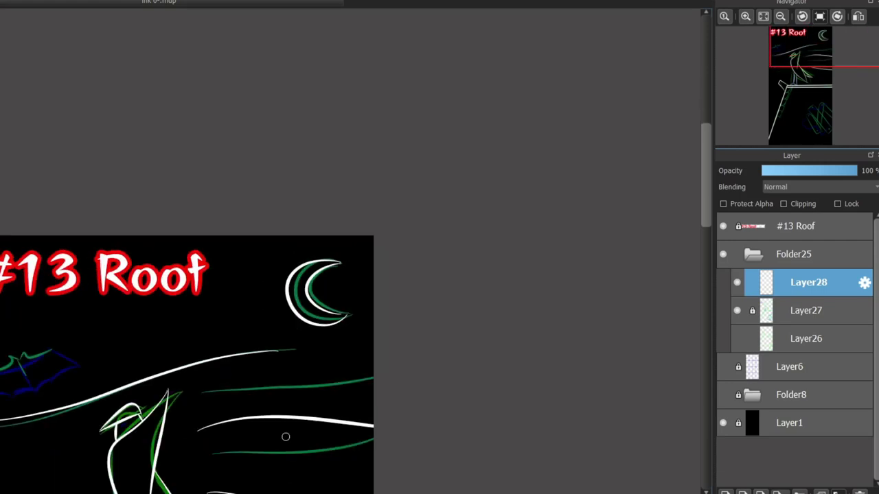
- Ink the bat's two pointed ears and the upper edges of both wings in white over the sketch
{"action": "left_click_drag", "start_coordinate": [275, 384], "coordinate": [405, 169]}
{"action": "left_click_drag", "start_coordinate": [646, 151], "coordinate": [674, 142]}
{"action": "scroll", "coordinate": [157, 160], "scroll_direction": "up", "scroll_amount": 5}
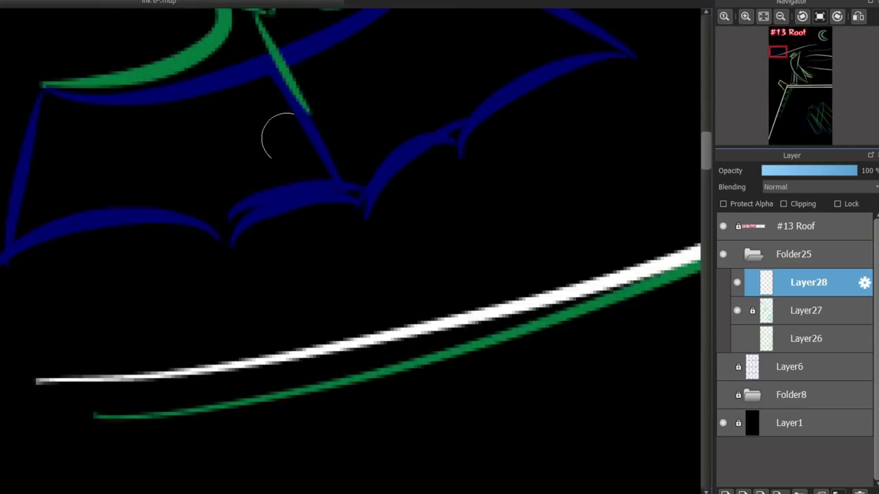
{"action": "scroll", "coordinate": [314, 125], "scroll_direction": "down", "scroll_amount": 3}
{"action": "left_click_drag", "start_coordinate": [291, 67], "coordinate": [354, 159]}
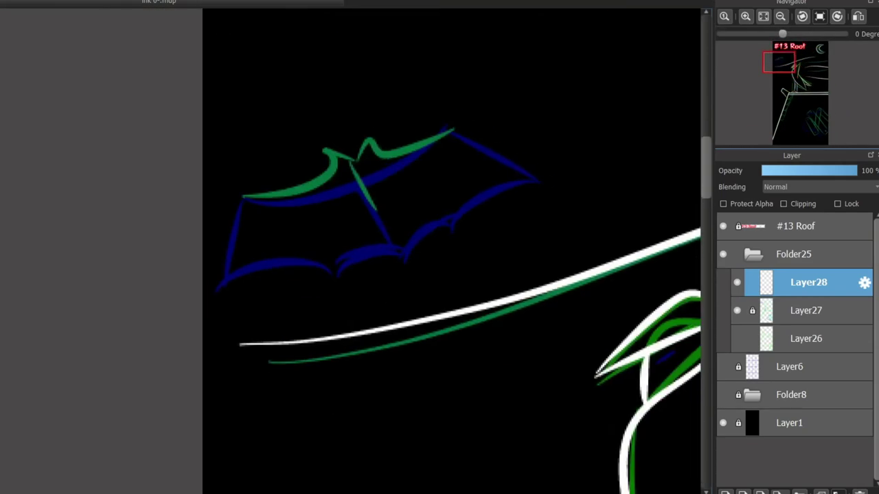
{"action": "scroll", "coordinate": [354, 159], "scroll_direction": "down", "scroll_amount": 2}
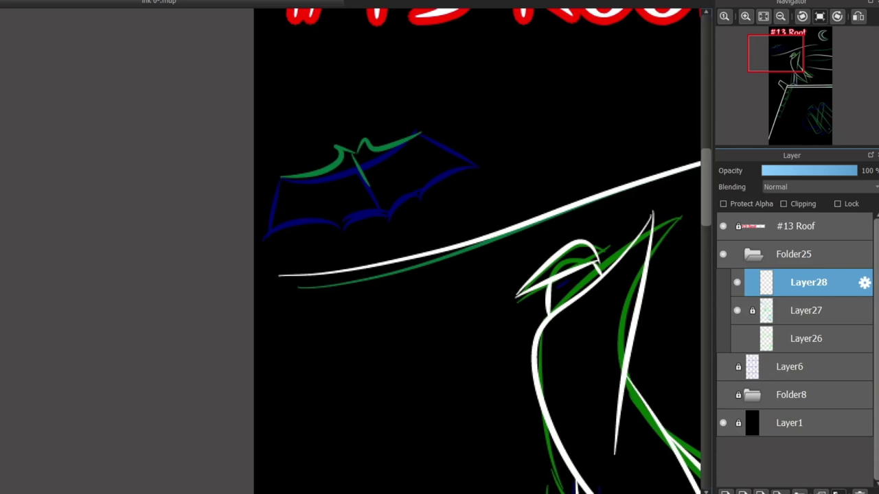
{"action": "scroll", "coordinate": [290, 304], "scroll_direction": "down", "scroll_amount": 2}
{"action": "scroll", "coordinate": [291, 304], "scroll_direction": "up", "scroll_amount": 4}
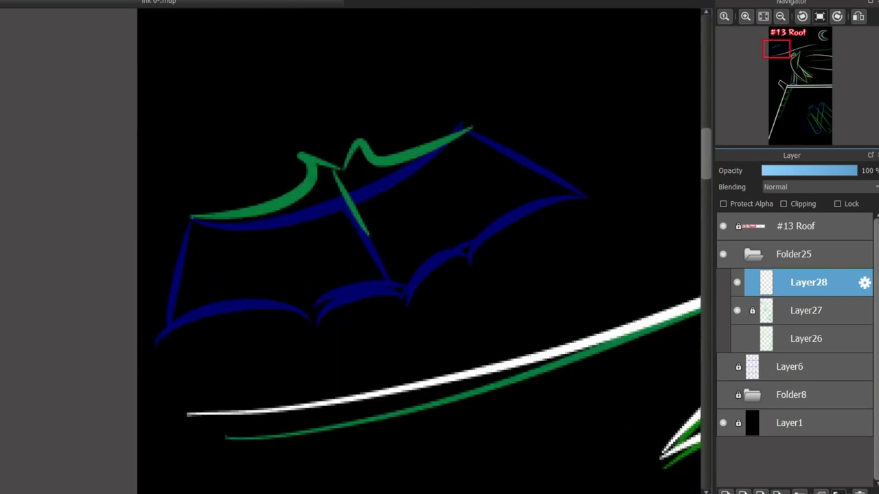
{"action": "mouse_move", "coordinate": [341, 178]}
{"action": "left_mouse_down"}
{"action": "mouse_move", "coordinate": [265, 213]}
{"action": "mouse_move", "coordinate": [196, 221]}
{"action": "left_mouse_up"}
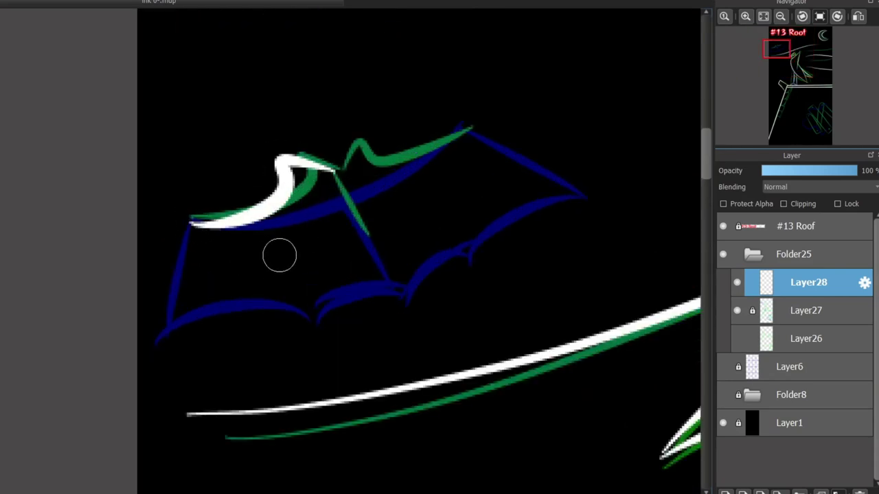
{"action": "mouse_move", "coordinate": [334, 167]}
{"action": "left_mouse_down"}
{"action": "mouse_move", "coordinate": [428, 167]}
{"action": "mouse_move", "coordinate": [469, 129]}
{"action": "left_mouse_up"}
- Ink the bat's outer wing edges and scalloped lower edge in white, closing the outline at the far wing tip
{"action": "mouse_move", "coordinate": [191, 219]}
{"action": "left_mouse_down"}
{"action": "mouse_move", "coordinate": [169, 357]}
{"action": "mouse_move", "coordinate": [228, 328]}
{"action": "left_mouse_up"}
{"action": "left_click_drag", "start_coordinate": [292, 316], "coordinate": [325, 348]}
{"action": "mouse_move", "coordinate": [317, 306]}
{"action": "left_mouse_down"}
{"action": "mouse_move", "coordinate": [412, 313]}
{"action": "mouse_move", "coordinate": [467, 283]}
{"action": "left_mouse_up"}
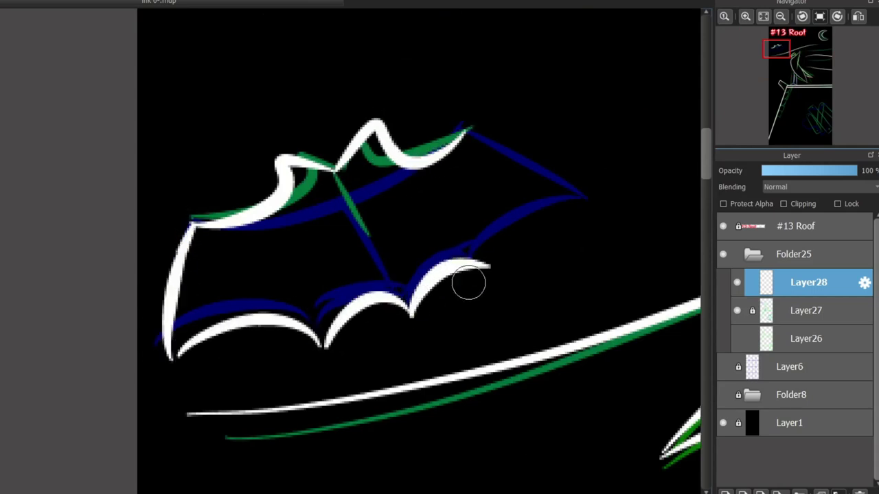
{"action": "key", "text": "ctrl+z"}
{"action": "mouse_move", "coordinate": [316, 344]}
{"action": "left_mouse_down"}
{"action": "mouse_move", "coordinate": [412, 309]}
{"action": "mouse_move", "coordinate": [504, 259]}
{"action": "left_mouse_up"}
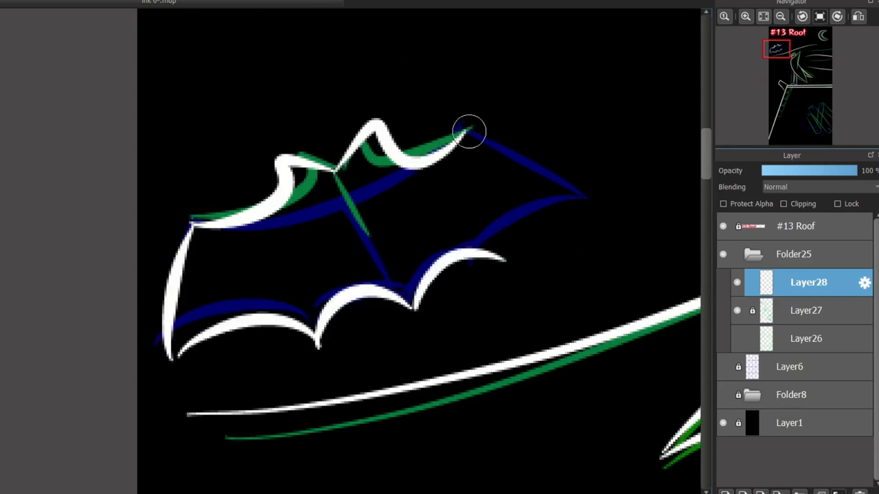
{"action": "left_click_drag", "start_coordinate": [468, 130], "coordinate": [596, 208]}
{"action": "mouse_move", "coordinate": [503, 256]}
{"action": "left_mouse_down"}
{"action": "mouse_move", "coordinate": [588, 220]}
{"action": "mouse_move", "coordinate": [515, 261]}
{"action": "mouse_move", "coordinate": [591, 215]}
{"action": "left_mouse_up"}
{"action": "key", "text": "ctrl+z"}
{"action": "key", "text": "ctrl+z"}
- Hide the sketch layer Layer27 so only the white ink lines are displayed
{"action": "scroll", "coordinate": [591, 216], "scroll_direction": "down", "scroll_amount": 3}
{"action": "scroll", "coordinate": [424, 210], "scroll_direction": "down", "scroll_amount": 3}
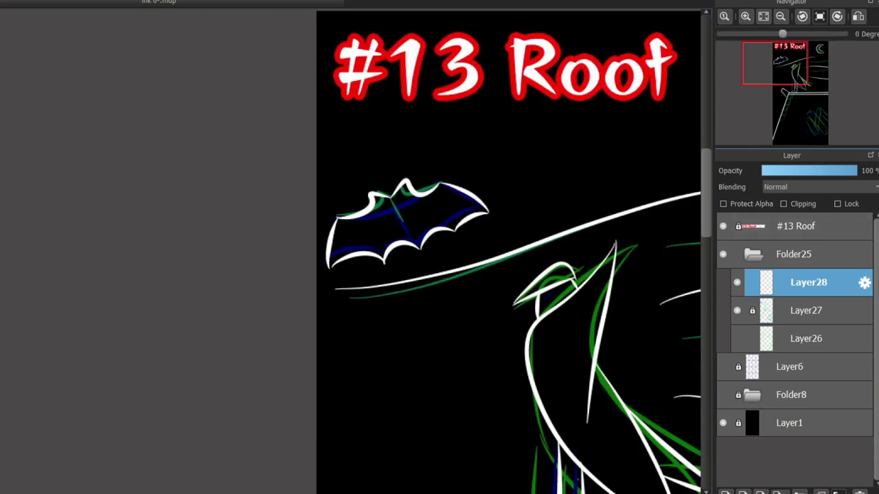
{"action": "left_click", "coordinate": [762, 17]}
{"action": "left_click", "coordinate": [736, 310]}
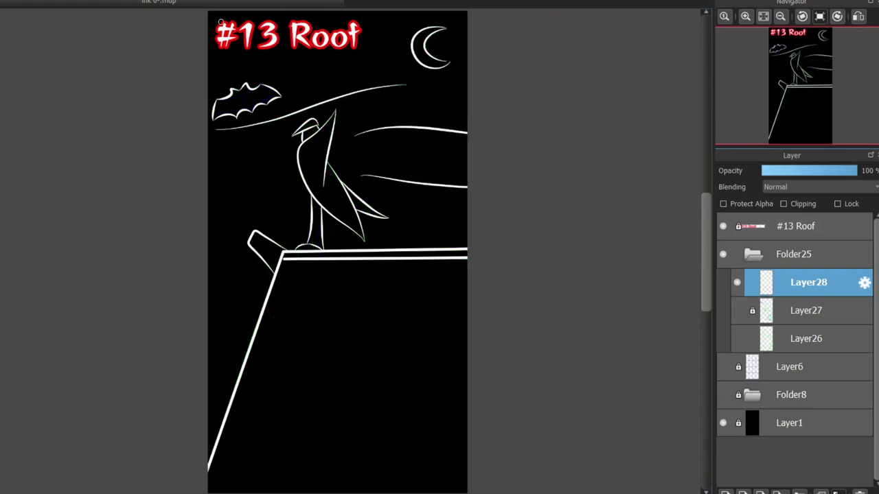
- Select the inked bat with rectangular selection areas, keeping the wind line below it outside the stepped boundary
{"action": "scroll", "coordinate": [214, 165], "scroll_direction": "up", "scroll_amount": 3}
{"action": "scroll", "coordinate": [167, 68], "scroll_direction": "down", "scroll_amount": 1}
{"action": "scroll", "coordinate": [182, 140], "scroll_direction": "up", "scroll_amount": 2}
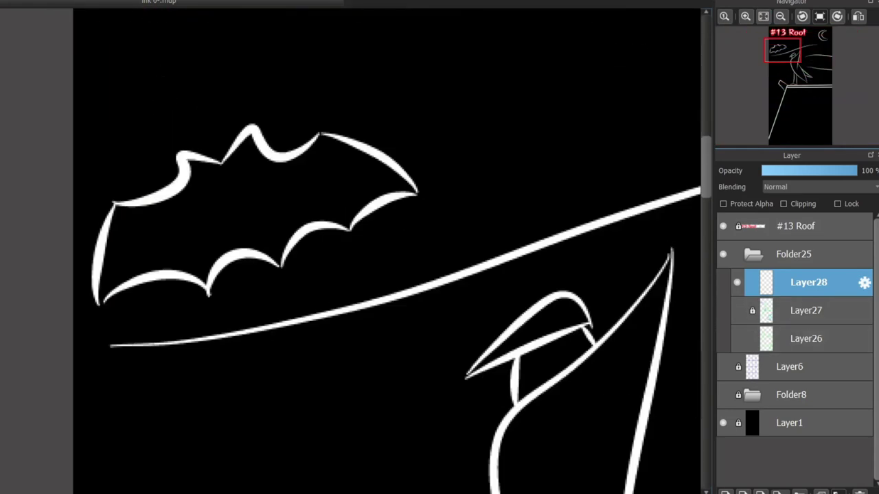
{"action": "left_click_drag", "start_coordinate": [62, 92], "coordinate": [435, 232]}
{"action": "left_click_drag", "start_coordinate": [74, 192], "coordinate": [311, 274]}
{"action": "mouse_move", "coordinate": [304, 212]}
{"action": "left_mouse_down"}
{"action": "mouse_move", "coordinate": [333, 227]}
{"action": "mouse_move", "coordinate": [334, 252]}
{"action": "left_mouse_up"}
{"action": "left_click_drag", "start_coordinate": [40, 247], "coordinate": [241, 311]}
{"action": "left_click_drag", "start_coordinate": [50, 269], "coordinate": [114, 320]}
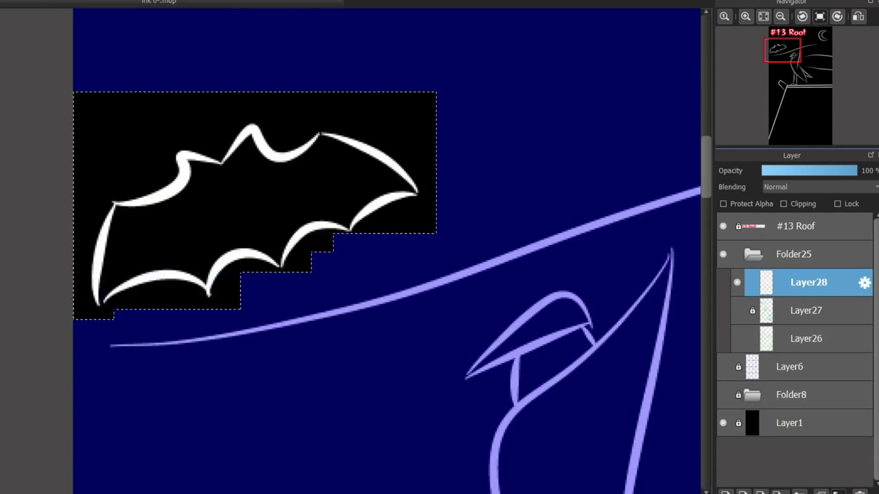
- Copy the selected bat and paste it onto a new layer above Layer28
{"action": "key", "text": "ctrl+c"}
{"action": "key", "text": "ctrl+v"}
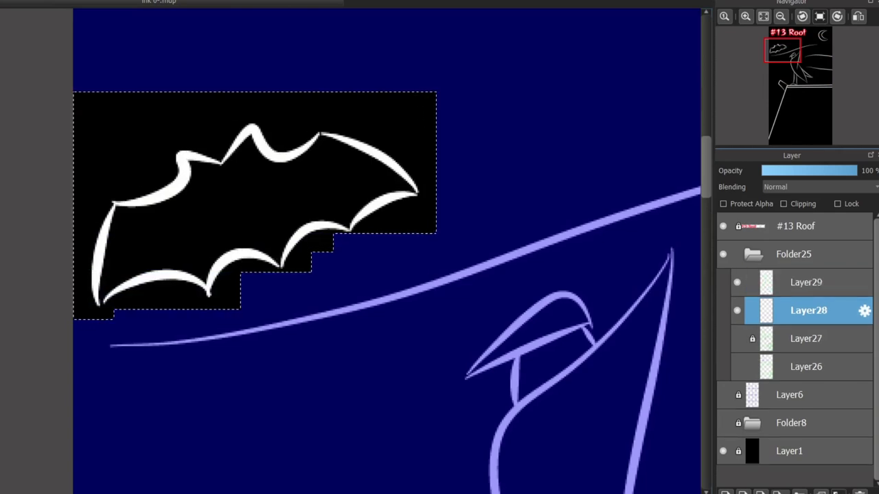
{"action": "key", "text": "ctrl+z"}
{"action": "key", "text": "ctrl+v"}
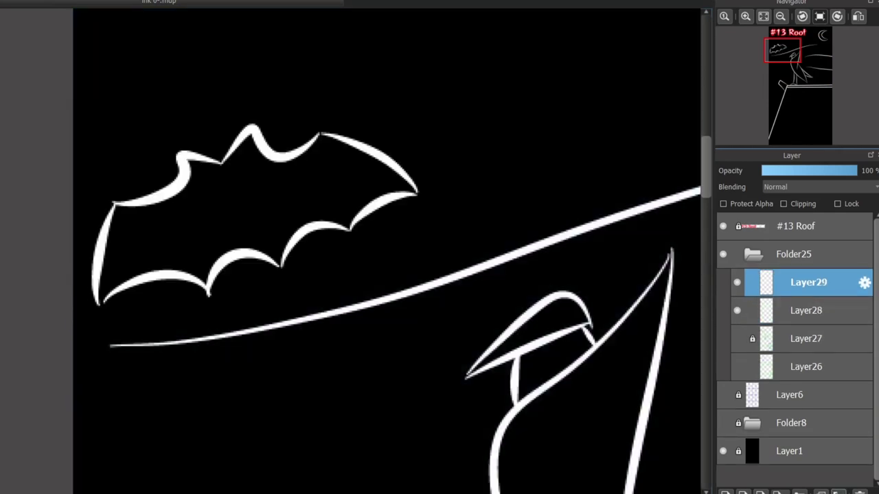
- Shrink and tilt a bat copy, place it small above the upturned ridge tile, and duplicate the large bat's layer
{"action": "key", "text": "ctrl+t"}
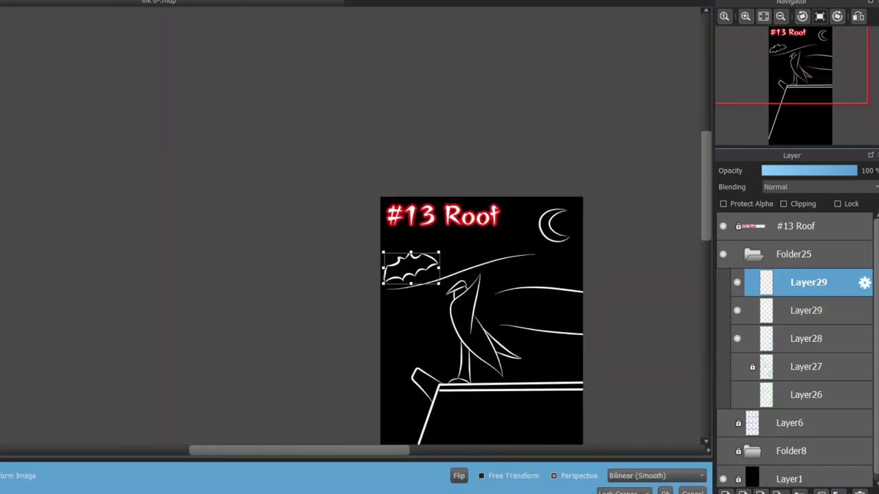
{"action": "left_click_drag", "start_coordinate": [215, 326], "coordinate": [229, 395]}
{"action": "scroll", "coordinate": [412, 227], "scroll_direction": "down", "scroll_amount": 3}
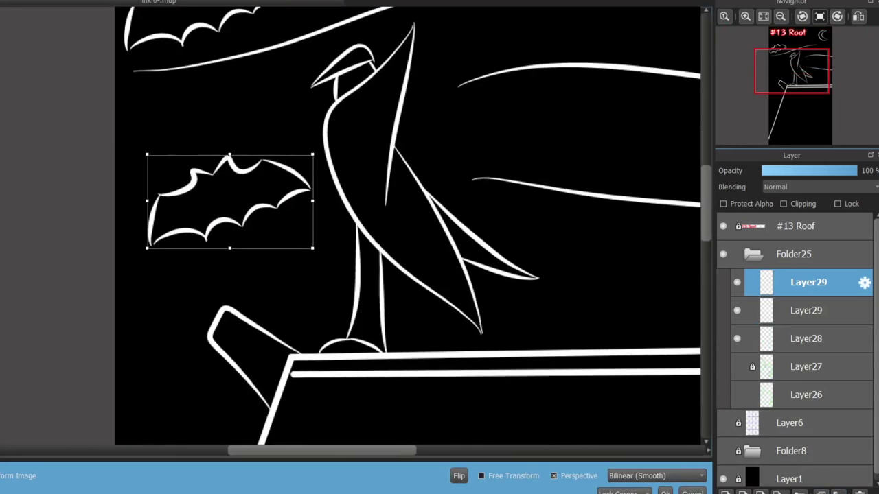
{"action": "left_click_drag", "start_coordinate": [315, 149], "coordinate": [322, 206]}
{"action": "left_click_drag", "start_coordinate": [302, 251], "coordinate": [227, 216]}
{"action": "left_click_drag", "start_coordinate": [182, 192], "coordinate": [206, 231]}
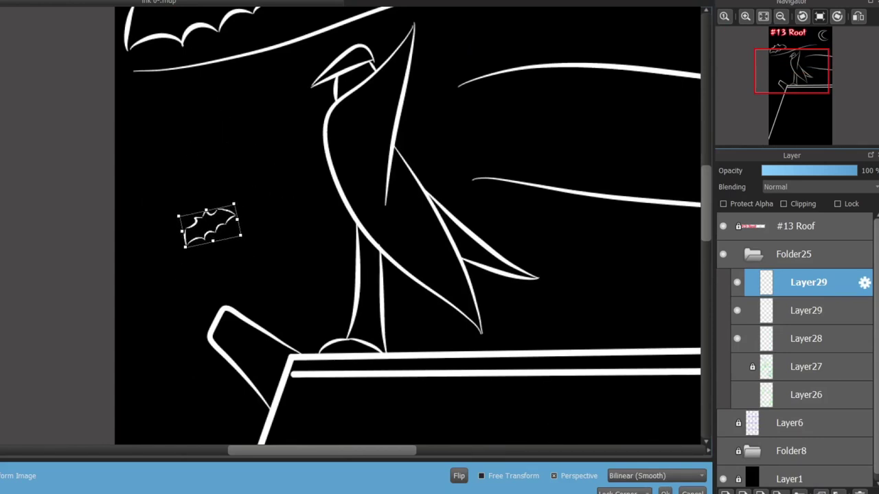
{"action": "left_click", "coordinate": [664, 493]}
{"action": "key", "text": "ctrl+j"}
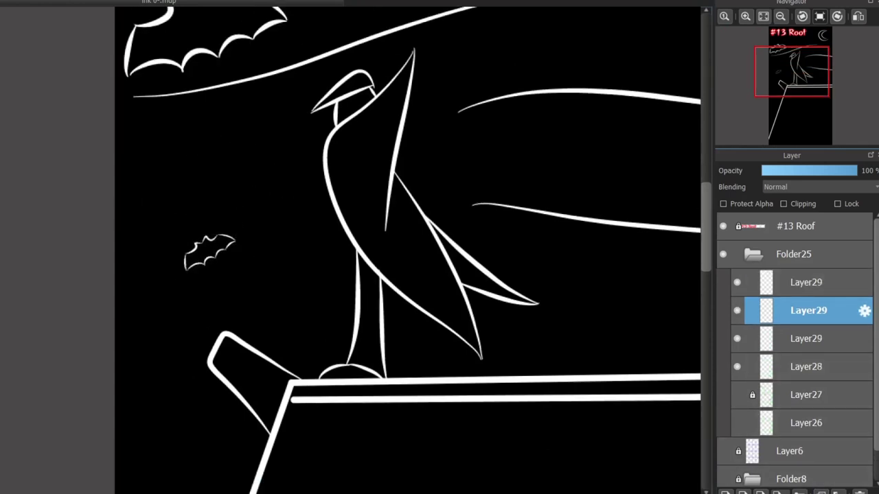
{"action": "key", "text": "ctrl+t"}
{"action": "left_click_drag", "start_coordinate": [206, 34], "coordinate": [218, 168]}
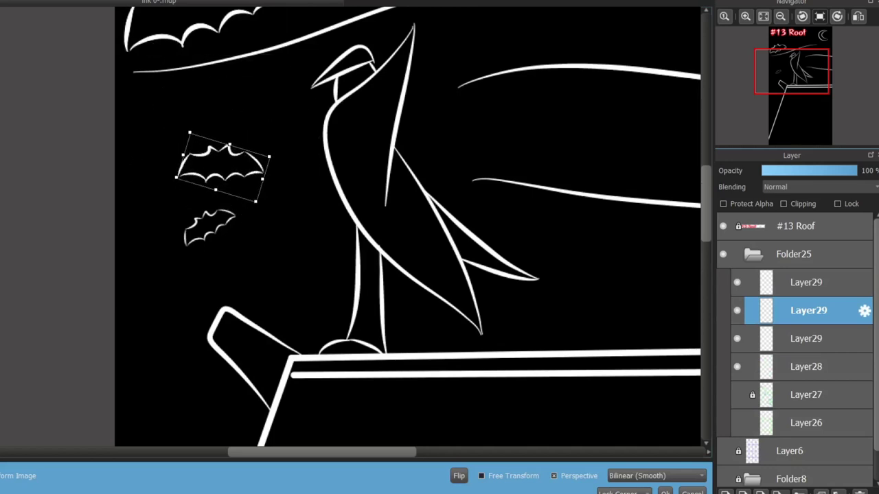
{"action": "left_click", "coordinate": [664, 493]}
{"action": "key", "text": "ctrl+z"}
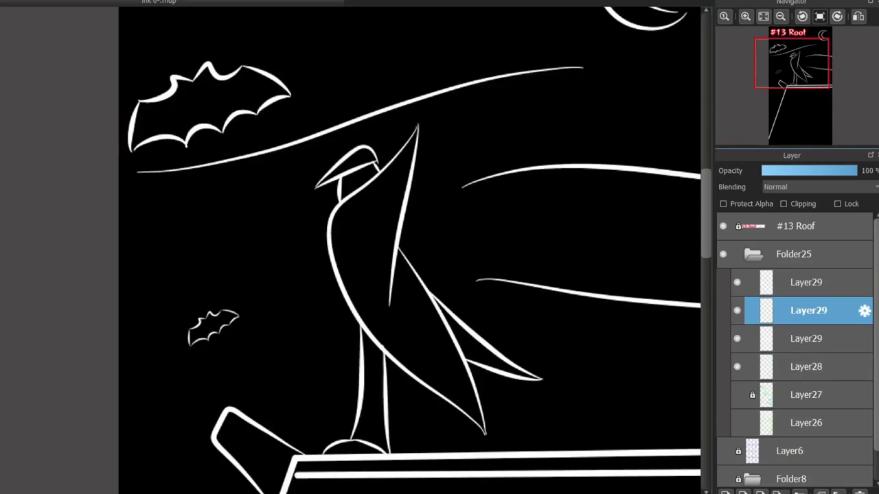
- Transform the other bat copy to medium size, rotate it clockwise, and place it between the large and small bats
{"action": "key", "text": "ctrl+t"}
{"action": "left_click_drag", "start_coordinate": [202, 59], "coordinate": [220, 206]}
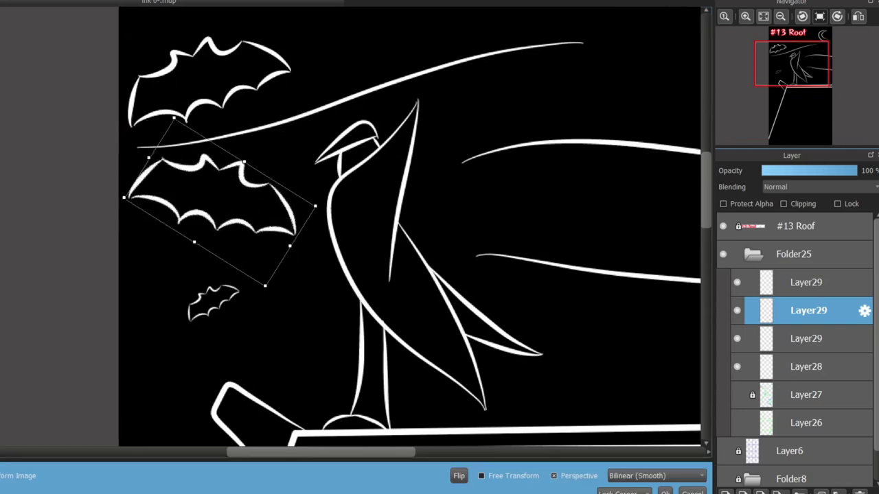
{"action": "left_click_drag", "start_coordinate": [123, 198], "coordinate": [160, 211]}
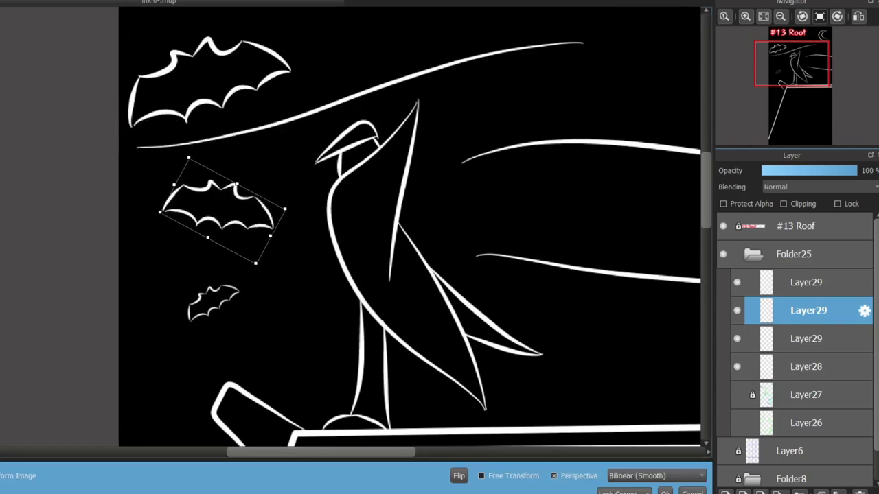
{"action": "key", "text": "Return"}
{"action": "scroll", "coordinate": [405, 247], "scroll_direction": "up", "scroll_amount": 2}
- Merge the three Layer29 bat layers down into Layer28
{"action": "left_click", "coordinate": [806, 282]}
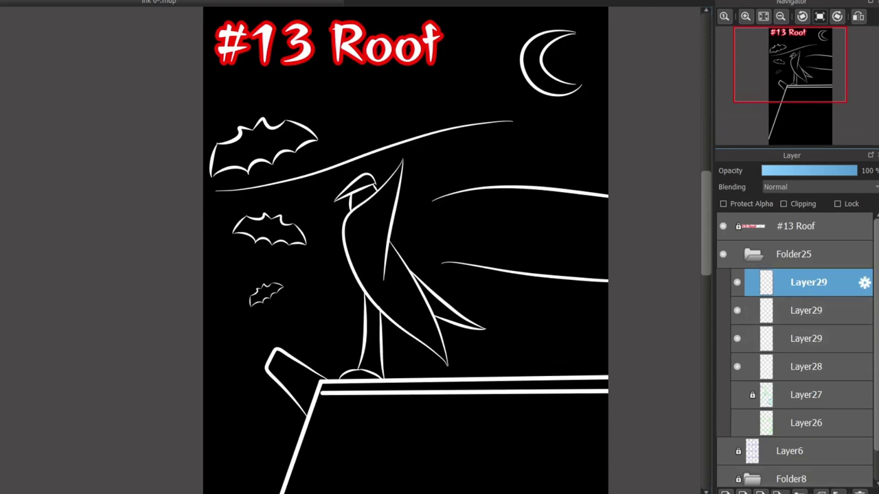
{"action": "key", "text": "ctrl+e"}
{"action": "key", "text": "ctrl+e"}
{"action": "key", "text": "ctrl+e"}
{"action": "scroll", "coordinate": [450, 247], "scroll_direction": "down", "scroll_amount": 5}
{"action": "scroll", "coordinate": [449, 247], "scroll_direction": "up", "scroll_amount": 5}
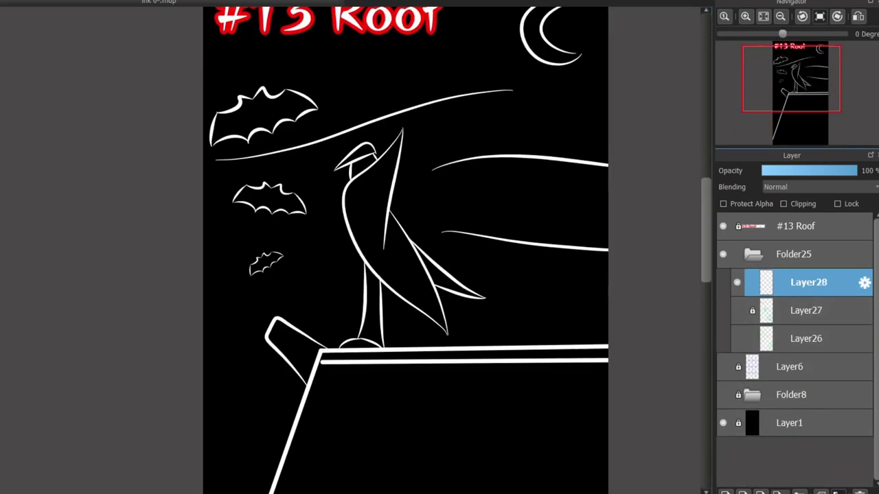
- Paint a small vertical red eye below the brim on the ridge figure's face
{"action": "scroll", "coordinate": [343, 172], "scroll_direction": "up", "scroll_amount": 3}
{"action": "scroll", "coordinate": [313, 179], "scroll_direction": "up", "scroll_amount": 2}
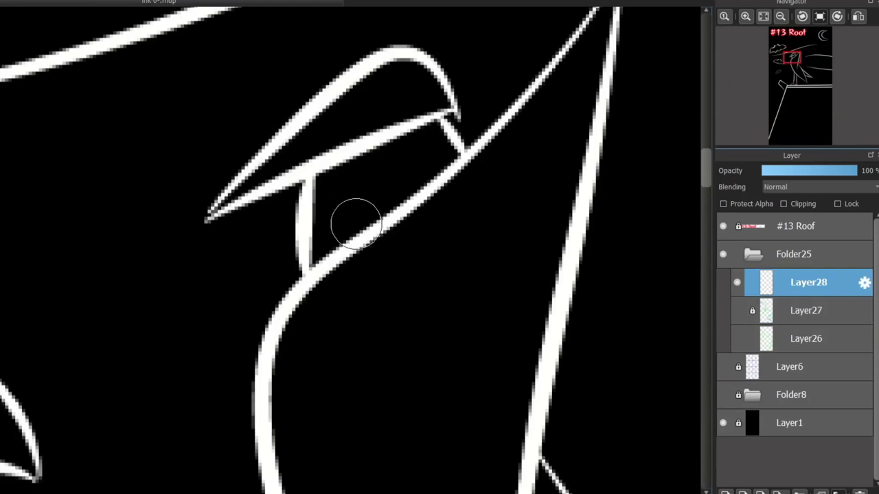
{"action": "mouse_move", "coordinate": [336, 196]}
{"action": "left_mouse_down"}
{"action": "mouse_move", "coordinate": [370, 181]}
{"action": "mouse_move", "coordinate": [343, 206]}
{"action": "left_mouse_up"}
{"action": "key", "text": "ctrl+z"}
{"action": "key", "text": "ctrl+z"}
{"action": "mouse_move", "coordinate": [350, 170]}
{"action": "left_mouse_down"}
{"action": "mouse_move", "coordinate": [351, 205]}
{"action": "mouse_move", "coordinate": [332, 211]}
{"action": "mouse_move", "coordinate": [338, 202]}
{"action": "left_mouse_up"}
{"action": "key", "text": "ctrl+z"}
{"action": "key", "text": "ctrl+z"}
{"action": "key", "text": "ctrl+z"}
{"action": "key", "text": "ctrl+z"}
{"action": "scroll", "coordinate": [341, 206], "scroll_direction": "down", "scroll_amount": 3}
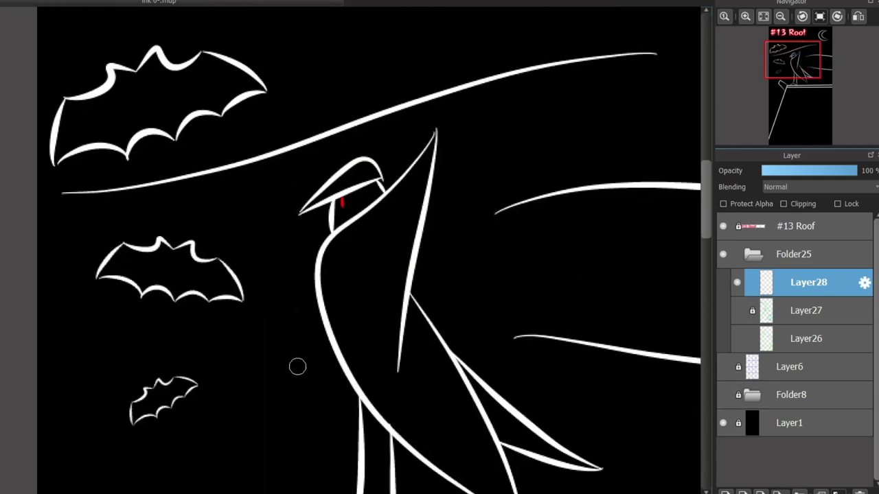
- Show the Layer27 sketch and create Folder29 with a new Layer30 above it
{"action": "scroll", "coordinate": [320, 276], "scroll_direction": "down", "scroll_amount": 3}
{"action": "scroll", "coordinate": [315, 371], "scroll_direction": "up", "scroll_amount": 4}
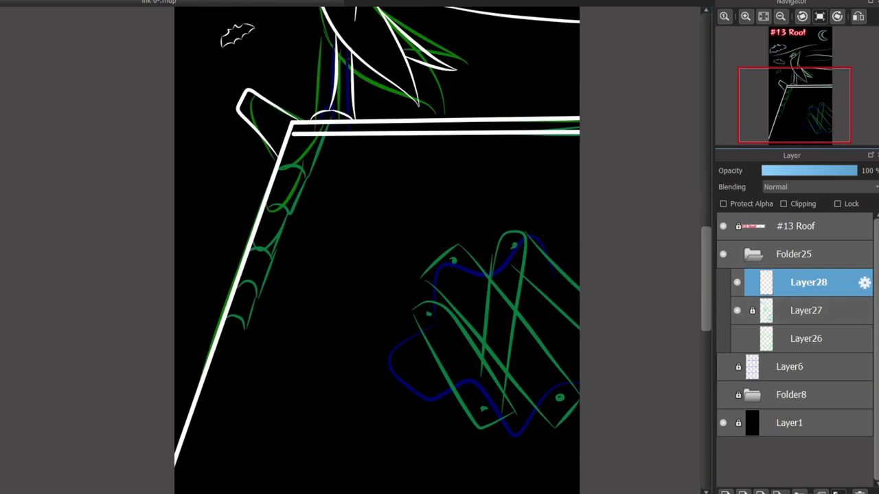
{"action": "left_click", "coordinate": [808, 310]}
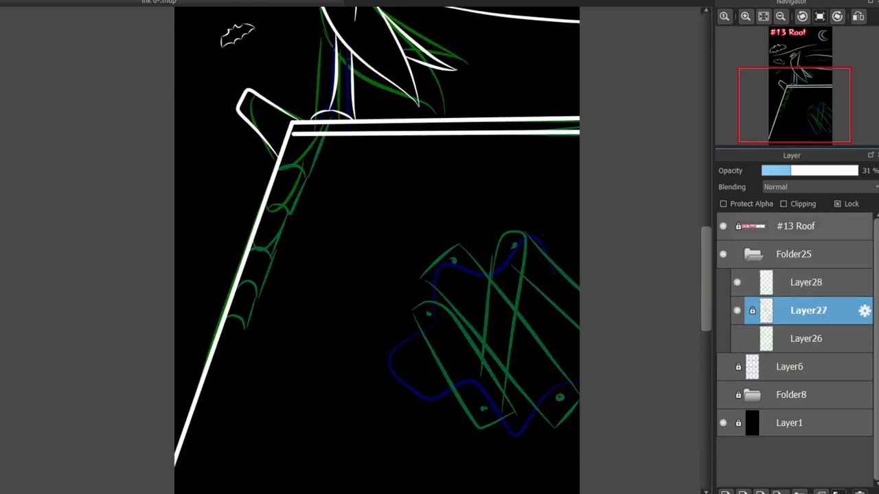
{"action": "left_click", "coordinate": [798, 492]}
{"action": "left_click", "coordinate": [726, 491]}
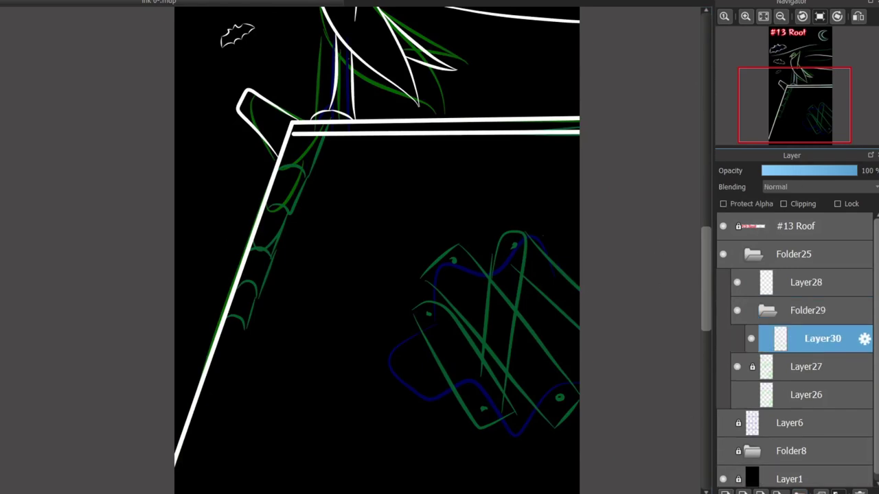
- Ink the lowest roof tile as a white arch from the slanted roof edge and a tapering side line rising from its tip
{"action": "scroll", "coordinate": [696, 283], "scroll_direction": "up", "scroll_amount": 2}
{"action": "scroll", "coordinate": [697, 284], "scroll_direction": "down", "scroll_amount": 5}
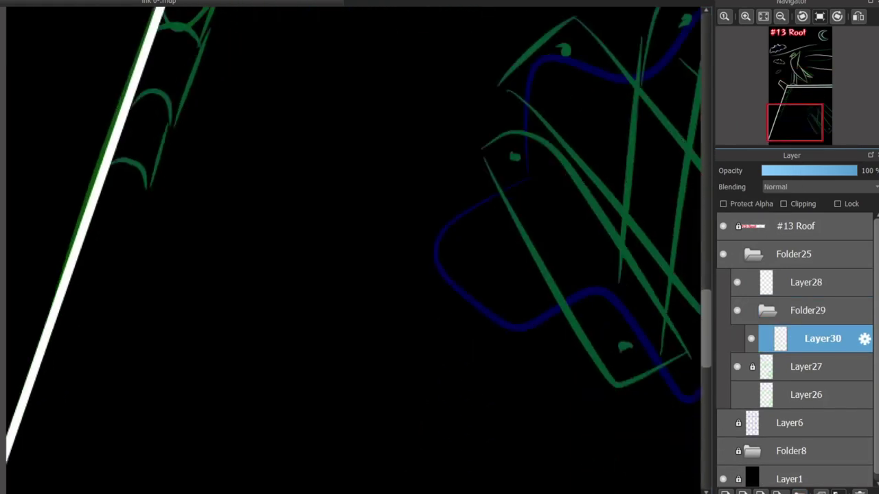
{"action": "left_click_drag", "start_coordinate": [10, 354], "coordinate": [131, 397]}
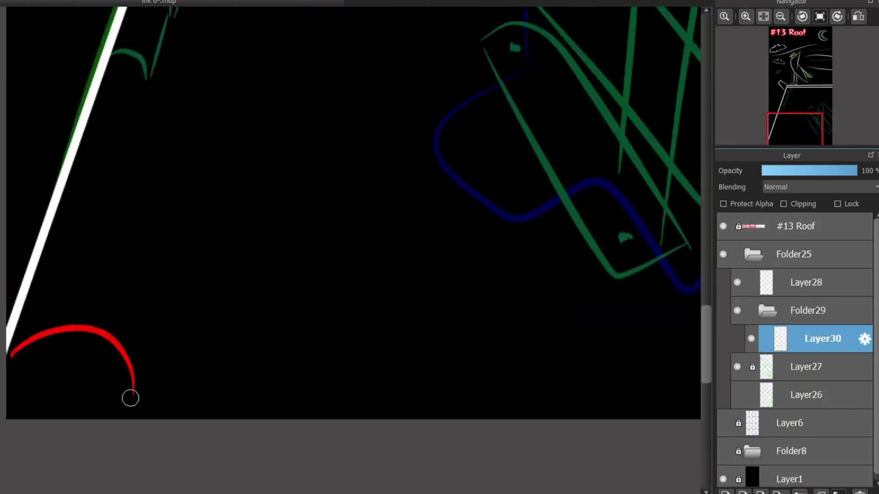
{"action": "key", "text": "ctrl+z"}
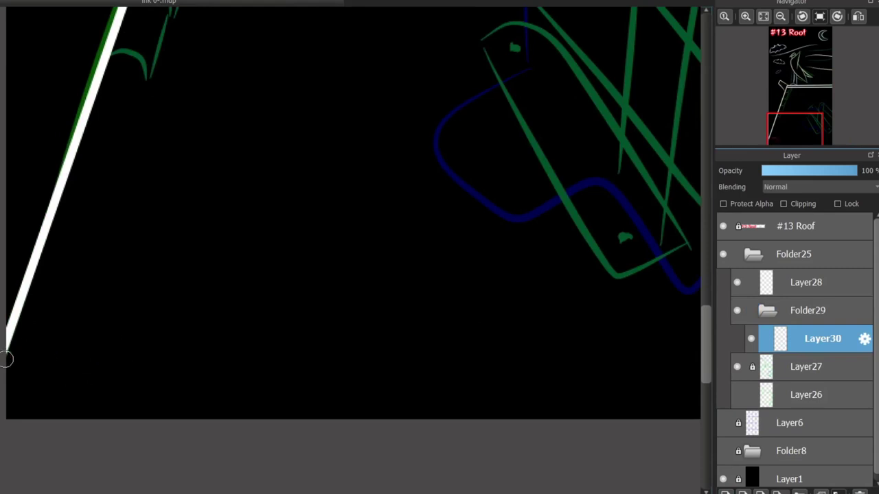
{"action": "mouse_move", "coordinate": [5, 354]}
{"action": "left_mouse_down"}
{"action": "mouse_move", "coordinate": [155, 392]}
{"action": "mouse_move", "coordinate": [252, 131]}
{"action": "left_mouse_up"}
{"action": "key", "text": "ctrl+z"}
{"action": "left_click_drag", "start_coordinate": [155, 391], "coordinate": [229, 160]}
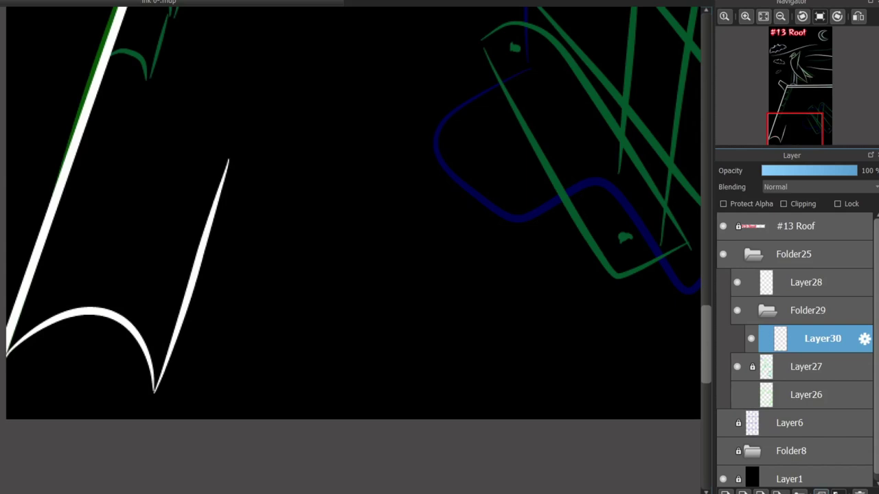
- Duplicate the tile layer and place the copy directly above the first tile along the slanted roof edge
{"action": "key", "text": "ctrl+j"}
{"action": "key", "text": "ctrl+minus"}
{"action": "key", "text": "ctrl+t"}
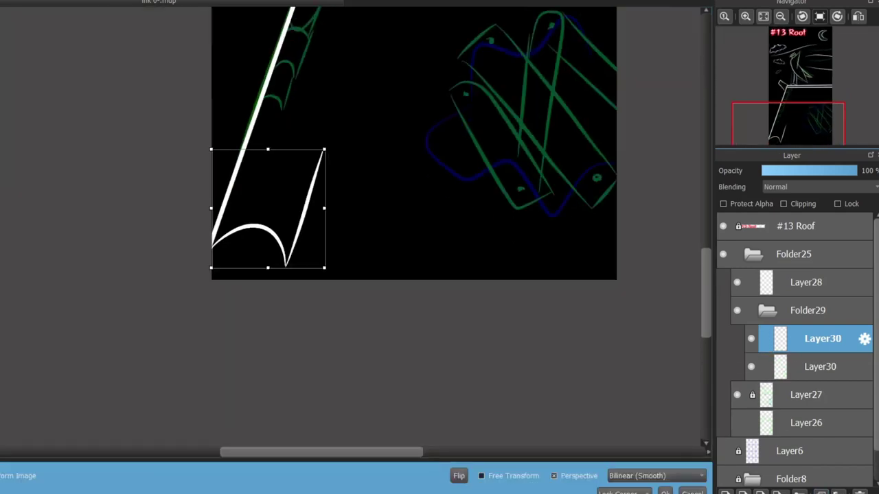
{"action": "key", "text": "Escape"}
{"action": "key", "text": "ctrl+plus"}
{"action": "key", "text": "ctrl+plus"}
{"action": "mouse_move", "coordinate": [206, 343]}
{"action": "left_mouse_down"}
{"action": "mouse_move", "coordinate": [264, 182]}
{"action": "mouse_move", "coordinate": [258, 175]}
{"action": "mouse_move", "coordinate": [288, 134]}
{"action": "mouse_move", "coordinate": [275, 206]}
{"action": "left_mouse_up"}
{"action": "key", "text": "ctrl+e"}
{"action": "key", "text": "ctrl+minus"}
{"action": "key", "text": "ctrl+minus"}
{"action": "key", "text": "ctrl+minus"}
{"action": "key", "text": "ctrl+plus"}
{"action": "key", "text": "ctrl+z"}
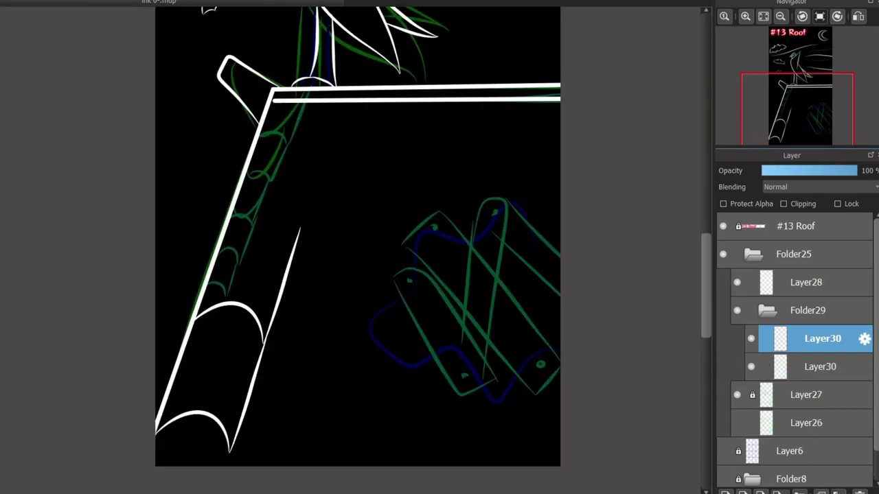
- Duplicate the upper tile's layer and place the copy as a third tile below the ridge
{"action": "key", "text": "ctrl+plus"}
{"action": "key", "text": "ctrl+t"}
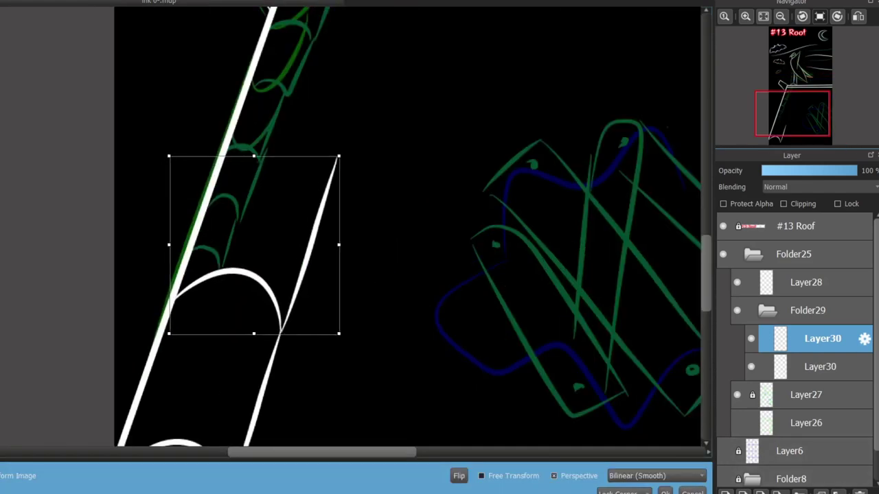
{"action": "key", "text": "Return"}
{"action": "key", "text": "ctrl+shift+d"}
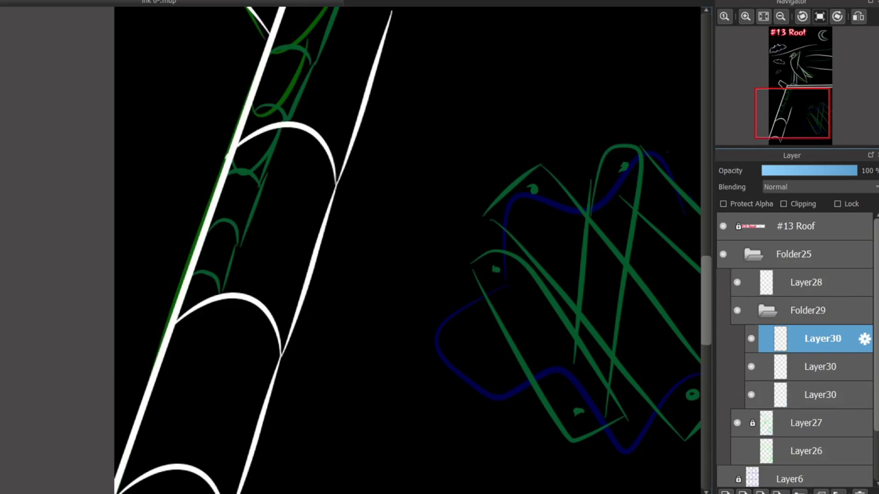
{"action": "key", "text": "ctrl+0"}
{"action": "key", "text": "ctrl+plus"}
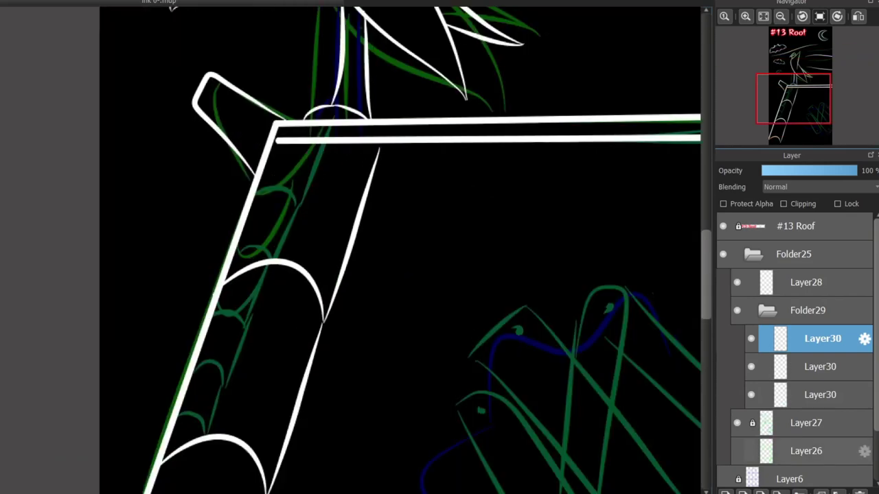
- Merge the three tile layers into a single Layer30
{"action": "key", "text": "ctrl+e"}
{"action": "key", "text": "ctrl+e"}
{"action": "key", "text": "ctrl+plus"}
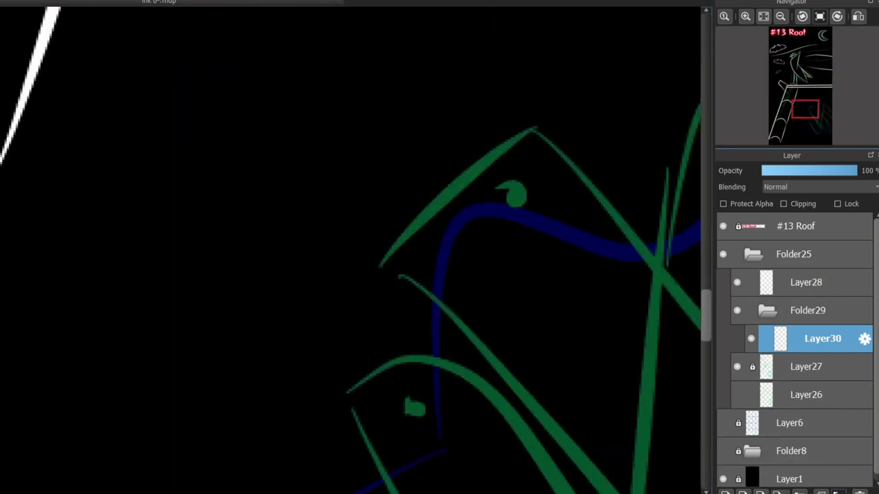
{"action": "key", "text": "ctrl+0"}
{"action": "key", "text": "ctrl+plus"}
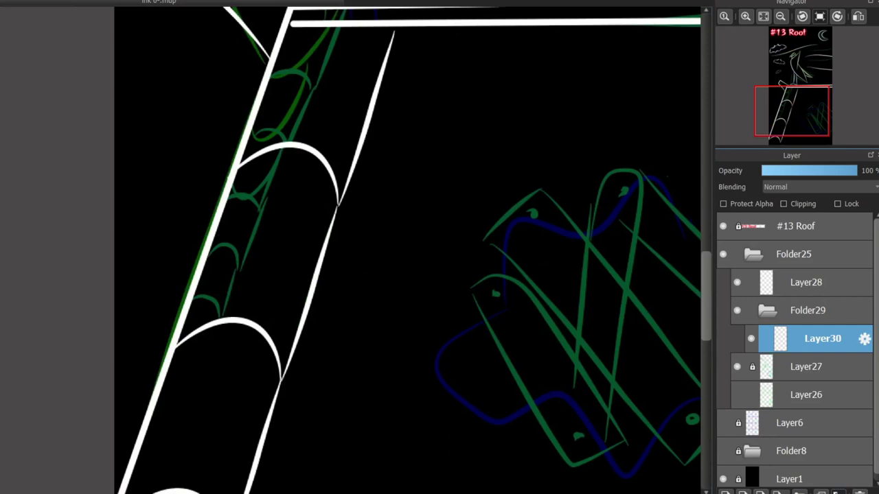
- Duplicate the tile column repeatedly across the roof to the canvas's right edge and merge the copies into Layer30
{"action": "key", "text": "ctrl+minus"}
{"action": "left_click", "coordinate": [821, 491]}
{"action": "left_click_drag", "start_coordinate": [371, 274], "coordinate": [453, 274]}
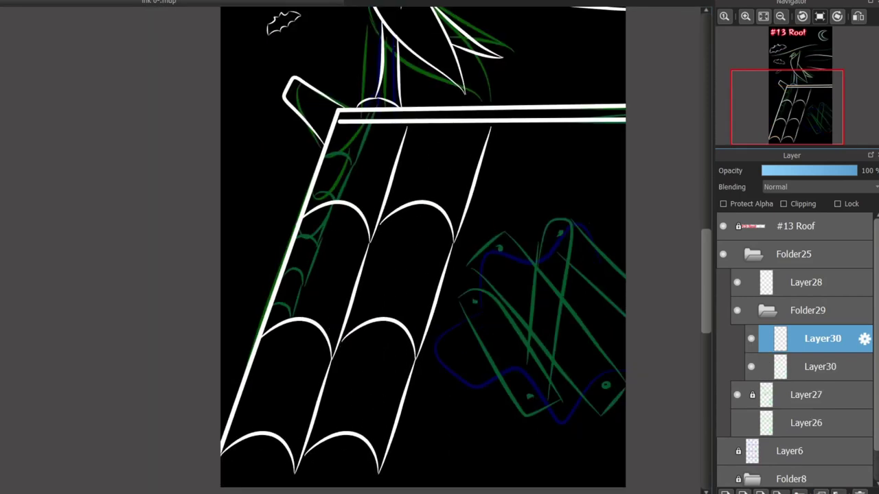
{"action": "key", "text": "ctrl+z"}
{"action": "key", "text": "ctrl+y"}
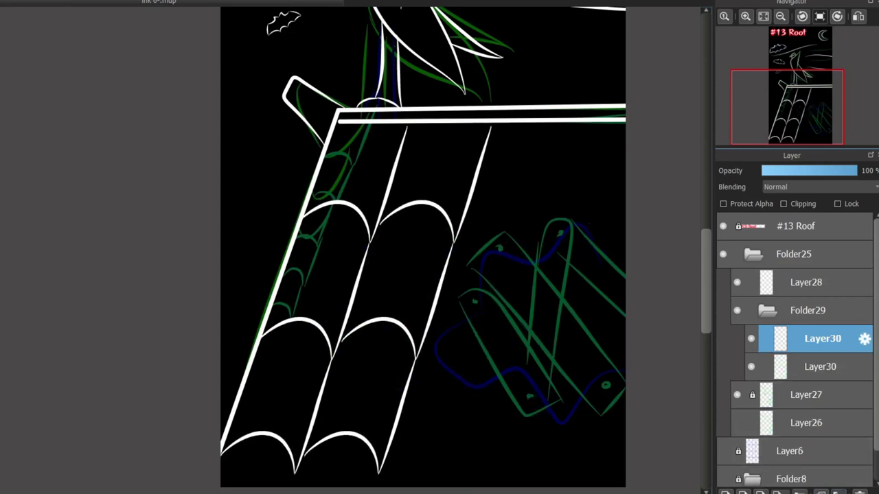
{"action": "left_click_drag", "start_coordinate": [412, 309], "coordinate": [494, 309]}
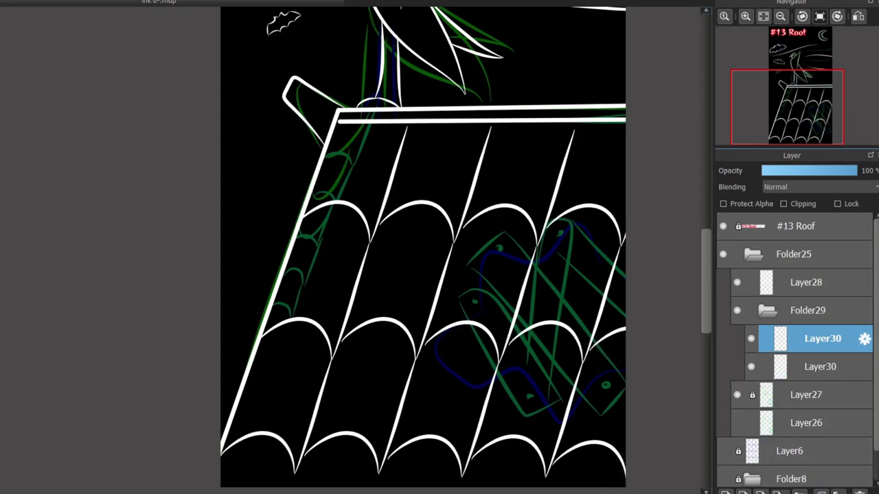
{"action": "key", "text": "ctrl+e"}
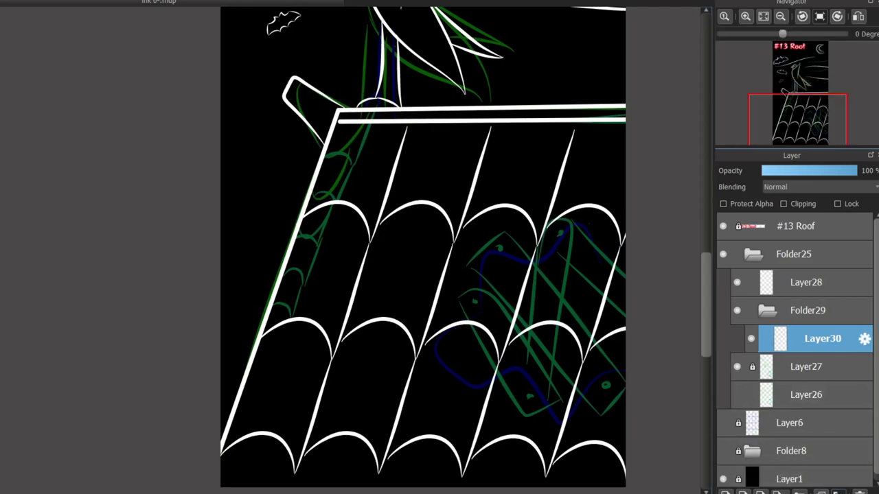
- Hide the Layer27 sketch
{"action": "left_click", "coordinate": [737, 367]}
{"action": "scroll", "coordinate": [371, 247], "scroll_direction": "up", "scroll_amount": 5}
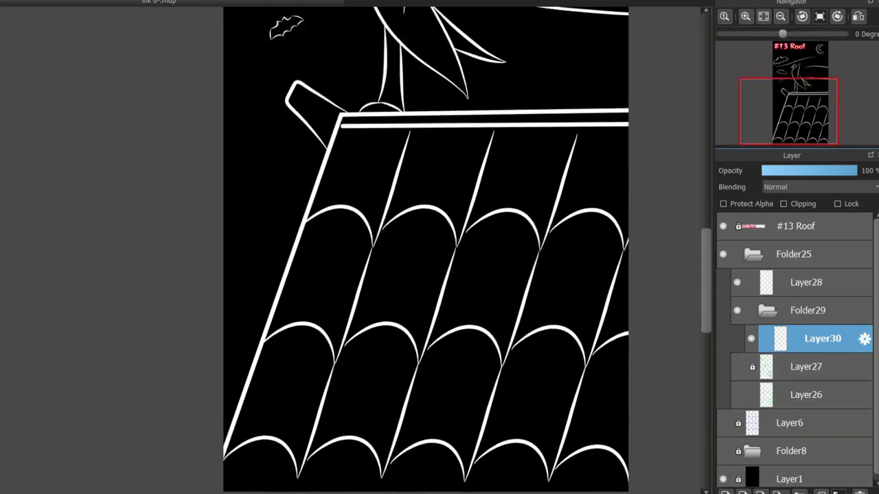
{"action": "scroll", "coordinate": [371, 247], "scroll_direction": "down", "scroll_amount": 5}
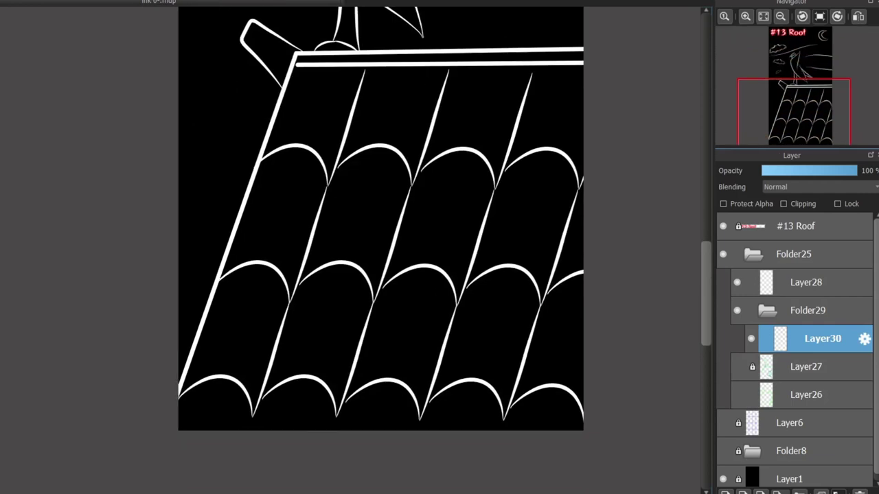
- Duplicate the tile Layer30 twice and place the copies to continue the tile side lines to the canvas's lower edge
{"action": "left_click", "coordinate": [766, 311]}
{"action": "left_click", "coordinate": [808, 282]}
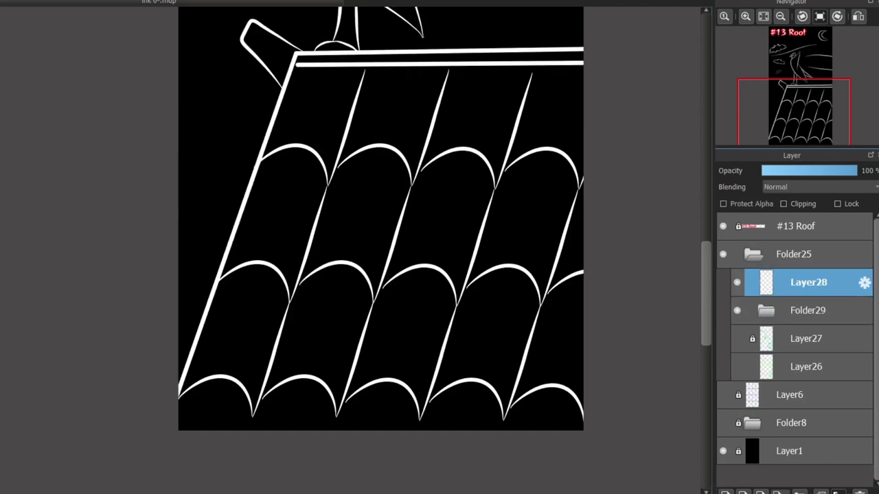
{"action": "key", "text": "ctrl+plus"}
{"action": "key", "text": "ctrl+plus"}
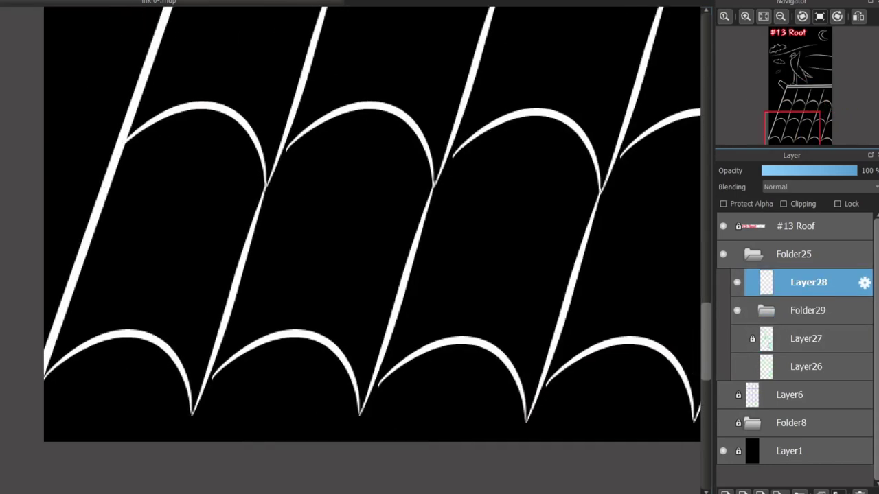
{"action": "left_click", "coordinate": [822, 339]}
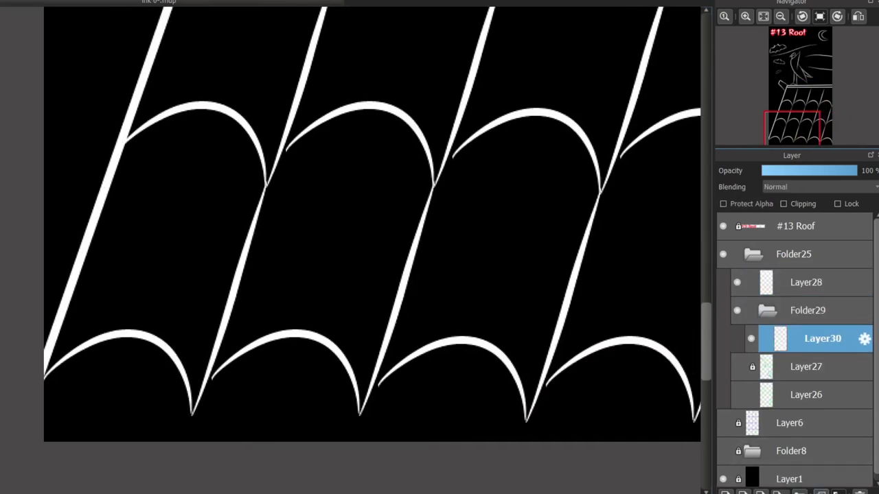
{"action": "left_click", "coordinate": [821, 492]}
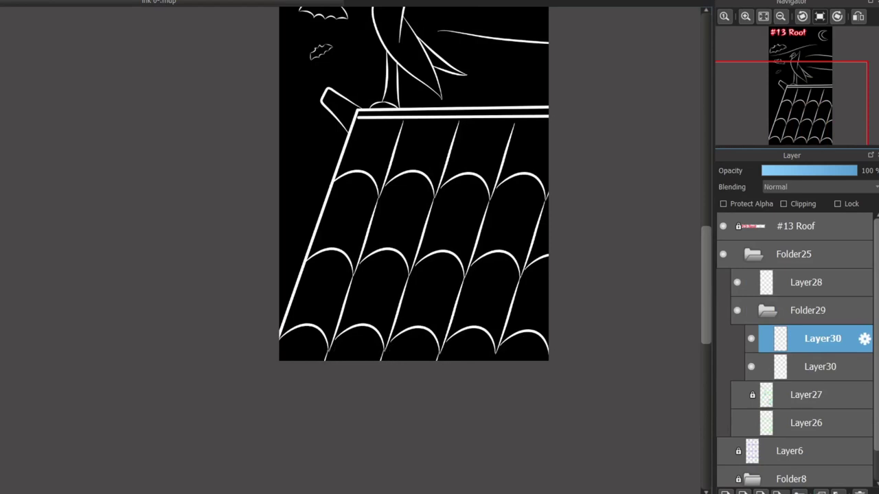
{"action": "left_click", "coordinate": [820, 367]}
{"action": "left_click", "coordinate": [821, 491]}
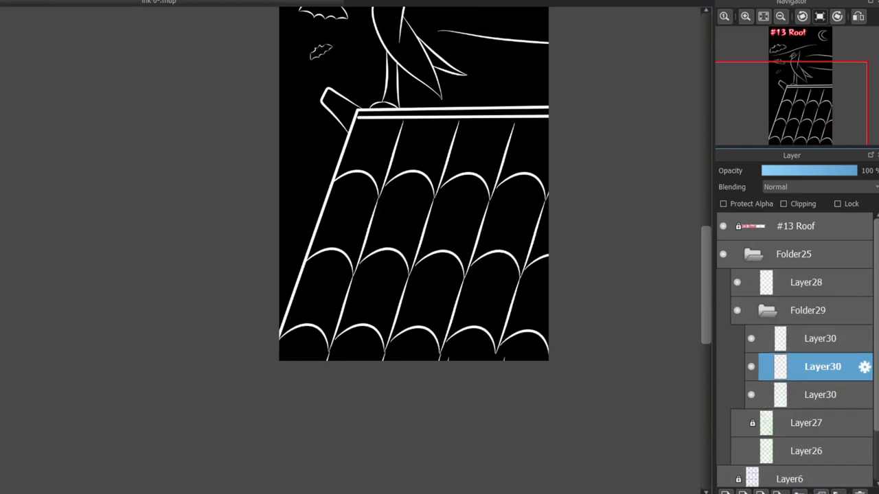
{"action": "left_click", "coordinate": [823, 338]}
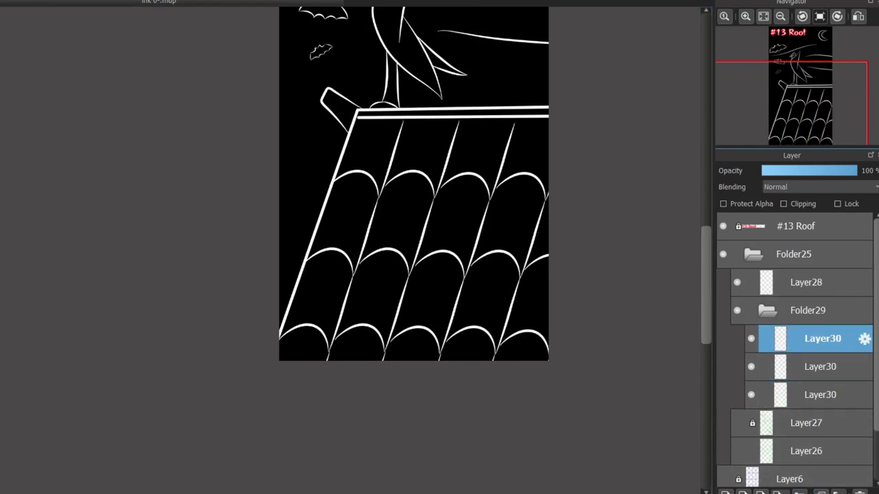
- Reduce the tile layers to a single Layer30 and take it out of Folder29 so it sits directly in Folder25
{"action": "left_click", "coordinate": [859, 491]}
{"action": "left_click", "coordinate": [862, 339]}
{"action": "left_click", "coordinate": [858, 491]}
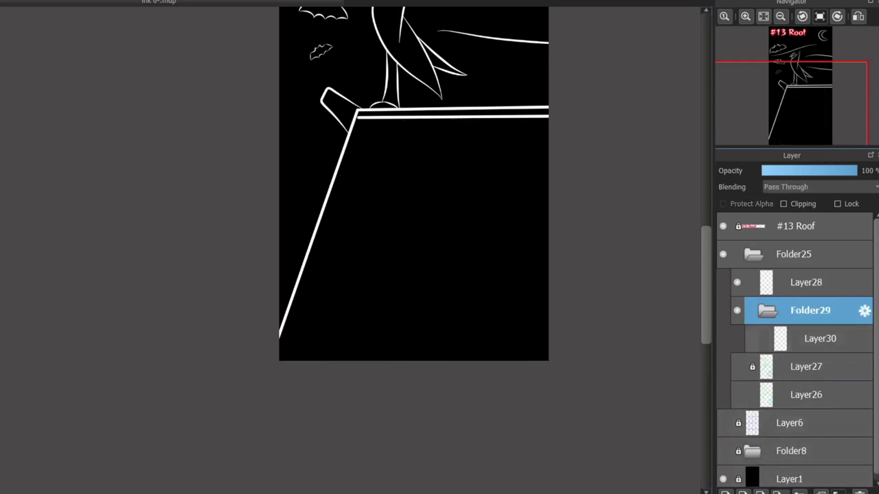
{"action": "scroll", "coordinate": [412, 179], "scroll_direction": "up", "scroll_amount": 5}
{"action": "scroll", "coordinate": [322, 158], "scroll_direction": "up", "scroll_amount": 5}
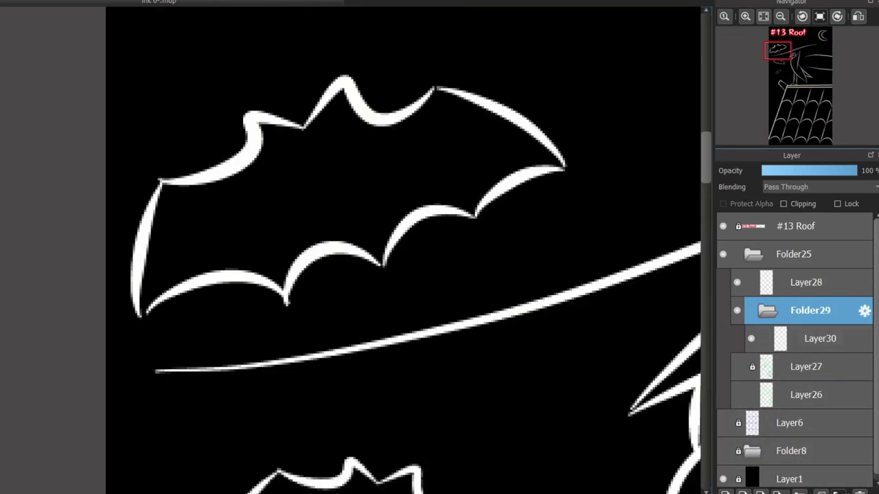
{"action": "key", "text": "ctrl+z"}
{"action": "key", "text": "ctrl+z"}
{"action": "key", "text": "ctrl+z"}
{"action": "key", "text": "ctrl+z"}
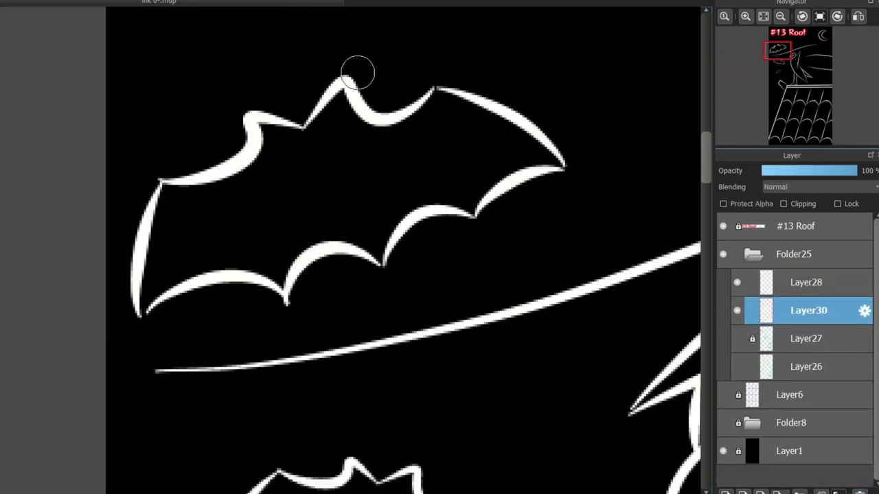
- Paint a pair of slanted red eyes on each of the large, medium and small bats
{"action": "left_click_drag", "start_coordinate": [282, 142], "coordinate": [301, 145]}
{"action": "left_click_drag", "start_coordinate": [324, 142], "coordinate": [336, 124]}
{"action": "scroll", "coordinate": [323, 182], "scroll_direction": "down", "scroll_amount": 5}
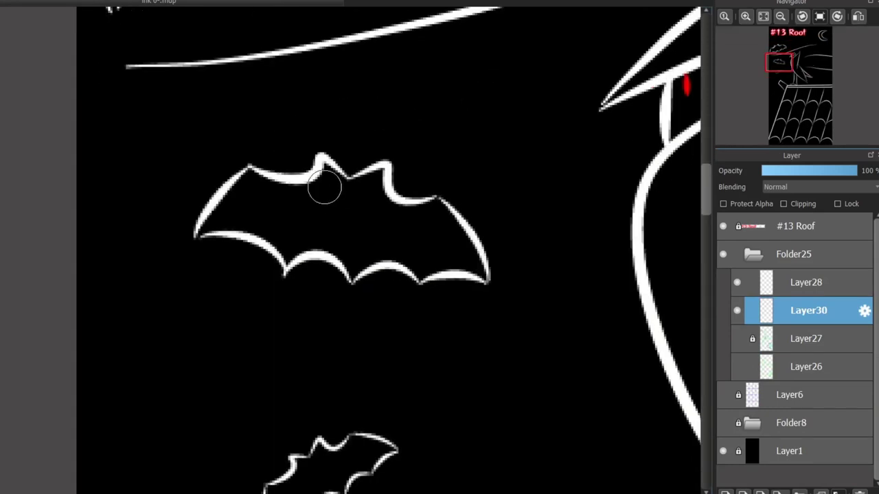
{"action": "mouse_move", "coordinate": [327, 177]}
{"action": "left_mouse_down"}
{"action": "mouse_move", "coordinate": [343, 190]}
{"action": "mouse_move", "coordinate": [326, 176]}
{"action": "mouse_move", "coordinate": [371, 185]}
{"action": "left_mouse_up"}
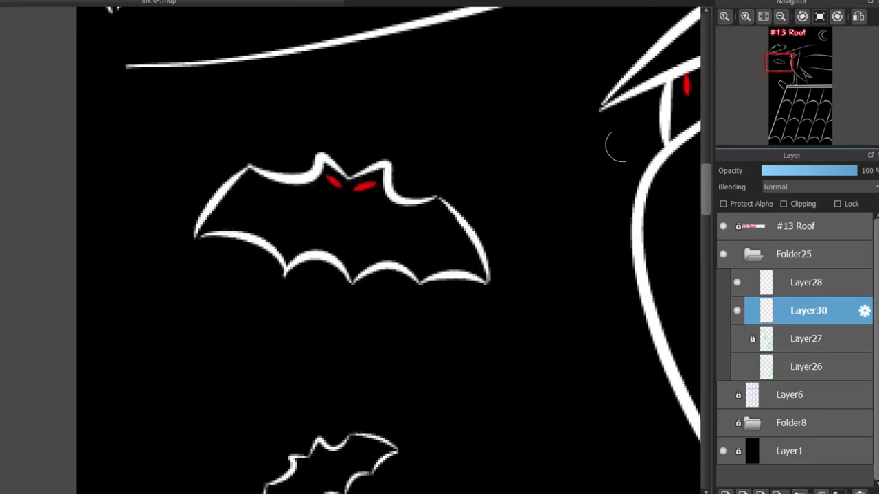
{"action": "scroll", "coordinate": [343, 275], "scroll_direction": "down", "scroll_amount": 6}
{"action": "scroll", "coordinate": [266, 324], "scroll_direction": "up", "scroll_amount": 2}
{"action": "mouse_move", "coordinate": [307, 170]}
{"action": "left_mouse_down"}
{"action": "mouse_move", "coordinate": [332, 169]}
{"action": "mouse_move", "coordinate": [348, 144]}
{"action": "mouse_move", "coordinate": [336, 168]}
{"action": "mouse_move", "coordinate": [347, 150]}
{"action": "left_mouse_up"}
{"action": "scroll", "coordinate": [367, 128], "scroll_direction": "down", "scroll_amount": 4}
{"action": "scroll", "coordinate": [309, 311], "scroll_direction": "up", "scroll_amount": 5}
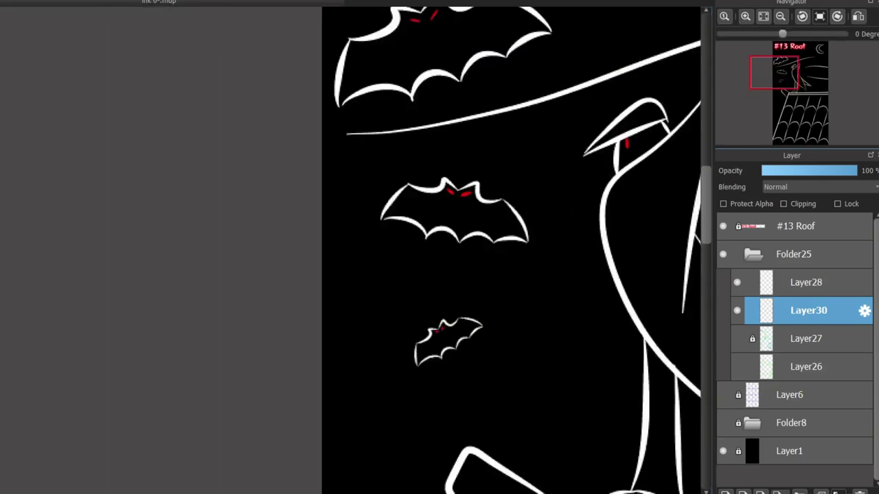
{"action": "scroll", "coordinate": [357, 206], "scroll_direction": "up", "scroll_amount": 3}
{"action": "left_click_drag", "start_coordinate": [375, 156], "coordinate": [371, 216]}
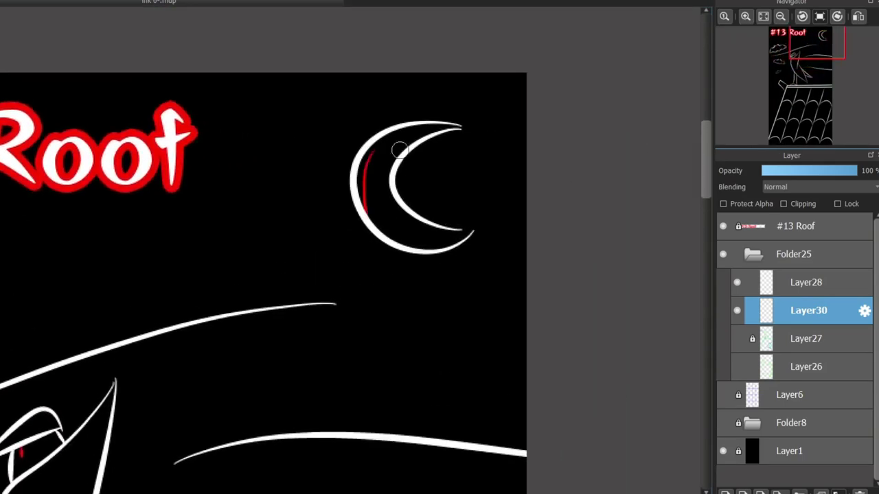
{"action": "key", "text": "ctrl+z"}
{"action": "scroll", "coordinate": [398, 134], "scroll_direction": "up", "scroll_amount": 2}
{"action": "mouse_move", "coordinate": [428, 116]}
{"action": "left_mouse_down"}
{"action": "mouse_move", "coordinate": [374, 151]}
{"action": "mouse_move", "coordinate": [428, 348]}
{"action": "left_mouse_up"}
{"action": "key", "text": "ctrl+z"}
{"action": "mouse_move", "coordinate": [371, 141]}
{"action": "left_mouse_down"}
{"action": "mouse_move", "coordinate": [324, 255]}
{"action": "mouse_move", "coordinate": [384, 323]}
{"action": "mouse_move", "coordinate": [334, 264]}
{"action": "mouse_move", "coordinate": [410, 318]}
{"action": "left_mouse_up"}
{"action": "key", "text": "ctrl+z"}
{"action": "key", "text": "ctrl+z"}
{"action": "key", "text": "ctrl+z"}
{"action": "key", "text": "ctrl+z"}
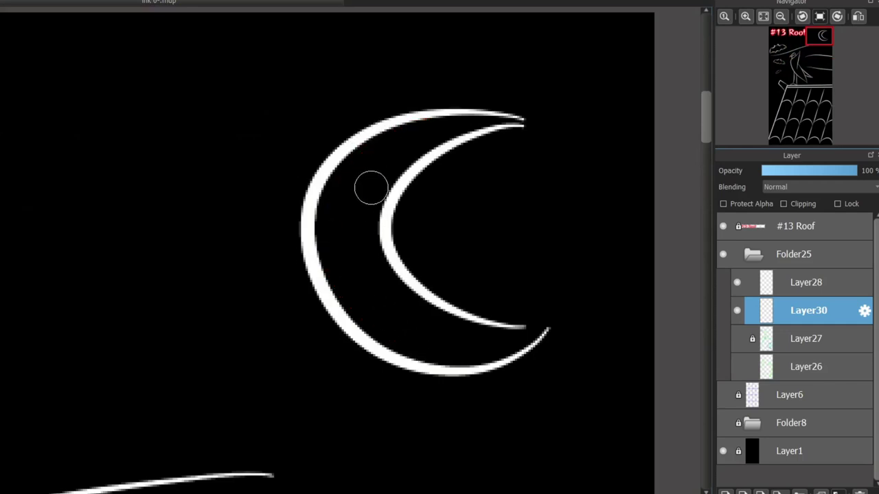
- Clear the crescent moon on Layer28 and redraw it in white with circular guides as an outer and an inner arc meeting at pointed tips
{"action": "left_click", "coordinate": [808, 283]}
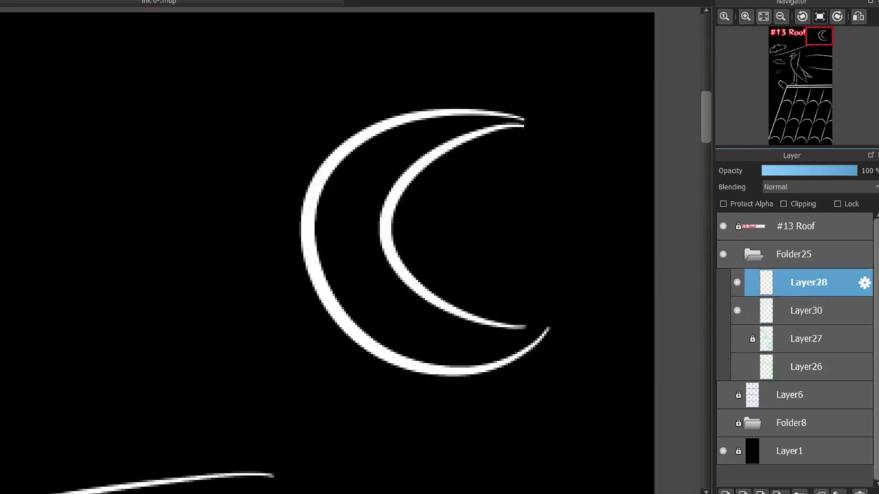
{"action": "key", "text": "Delete"}
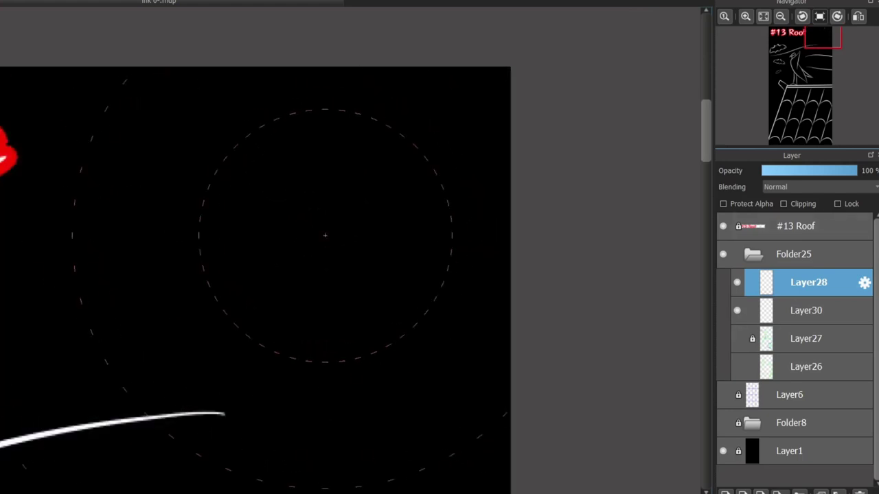
{"action": "mouse_move", "coordinate": [381, 121]}
{"action": "left_mouse_down"}
{"action": "mouse_move", "coordinate": [253, 151]}
{"action": "mouse_move", "coordinate": [332, 343]}
{"action": "left_mouse_up"}
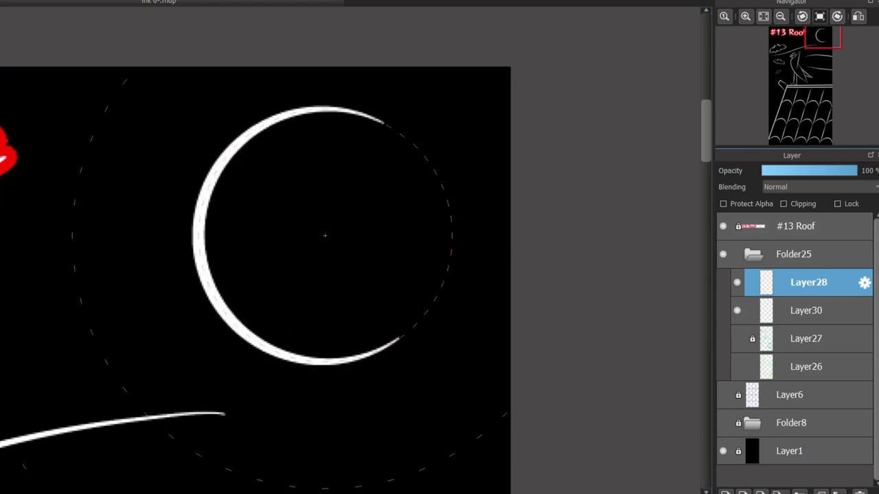
{"action": "left_click_drag", "start_coordinate": [354, 250], "coordinate": [377, 239]}
{"action": "mouse_move", "coordinate": [378, 131]}
{"action": "left_mouse_down"}
{"action": "mouse_move", "coordinate": [262, 195]}
{"action": "mouse_move", "coordinate": [366, 353]}
{"action": "left_mouse_up"}
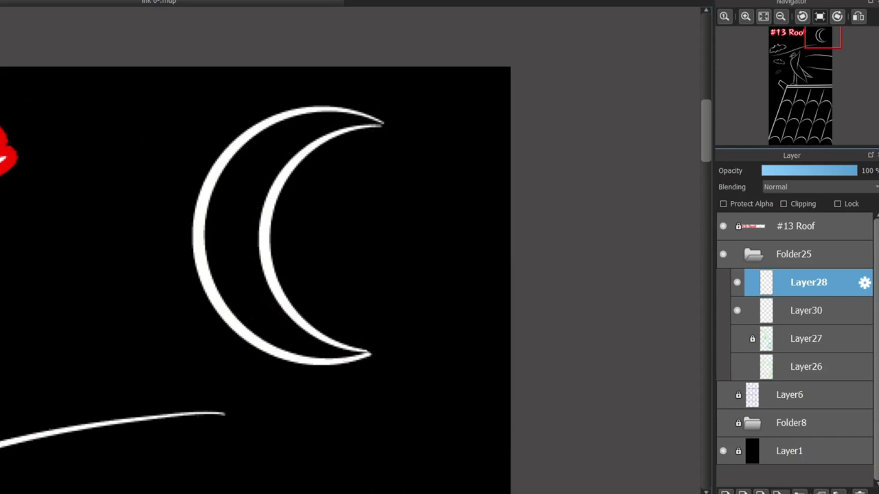
{"action": "left_click_drag", "start_coordinate": [254, 151], "coordinate": [218, 245]}
{"action": "key", "text": "ctrl+z"}
- Paint a red spider web on Layer30 in the gap between the protruding ridge end and the roof's slanted edge
{"action": "key", "text": "ctrl+0"}
{"action": "left_click_drag", "start_coordinate": [77, 491], "coordinate": [192, 323]}
{"action": "scroll", "coordinate": [186, 318], "scroll_direction": "up", "scroll_amount": 5}
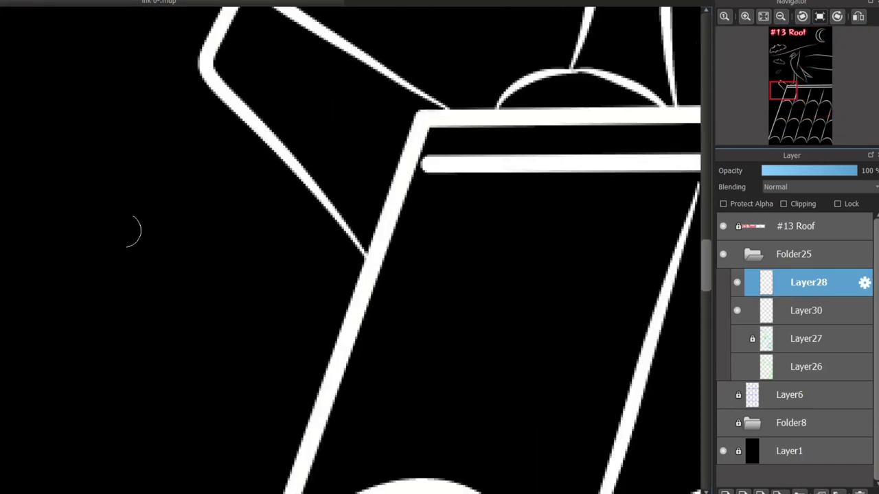
{"action": "left_click", "coordinate": [807, 311]}
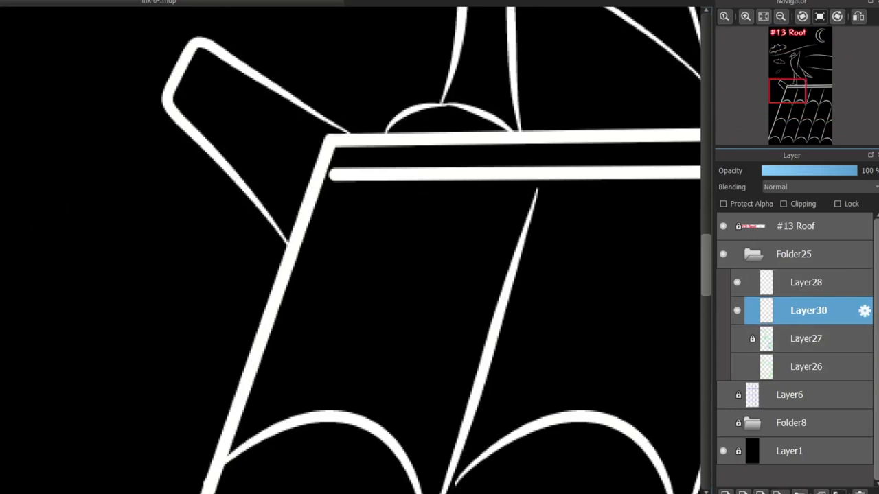
{"action": "left_click_drag", "start_coordinate": [166, 114], "coordinate": [223, 418]}
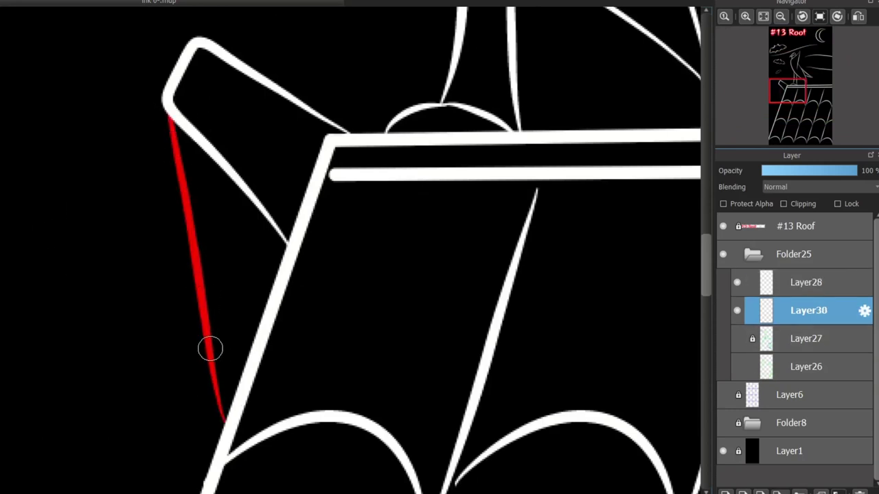
{"action": "mouse_move", "coordinate": [210, 348]}
{"action": "left_mouse_down"}
{"action": "mouse_move", "coordinate": [249, 246]}
{"action": "mouse_move", "coordinate": [271, 238]}
{"action": "mouse_move", "coordinate": [251, 242]}
{"action": "mouse_move", "coordinate": [224, 222]}
{"action": "mouse_move", "coordinate": [234, 176]}
{"action": "mouse_move", "coordinate": [221, 220]}
{"action": "mouse_move", "coordinate": [206, 211]}
{"action": "mouse_move", "coordinate": [228, 177]}
{"action": "mouse_move", "coordinate": [222, 194]}
{"action": "mouse_move", "coordinate": [197, 184]}
{"action": "mouse_move", "coordinate": [223, 220]}
{"action": "mouse_move", "coordinate": [216, 334]}
{"action": "left_mouse_up"}
{"action": "key", "text": "ctrl+z"}
{"action": "mouse_move", "coordinate": [216, 222]}
{"action": "left_mouse_down"}
{"action": "mouse_move", "coordinate": [213, 346]}
{"action": "mouse_move", "coordinate": [216, 224]}
{"action": "mouse_move", "coordinate": [274, 275]}
{"action": "mouse_move", "coordinate": [218, 350]}
{"action": "mouse_move", "coordinate": [267, 333]}
{"action": "left_mouse_up"}
{"action": "key", "text": "ctrl+z"}
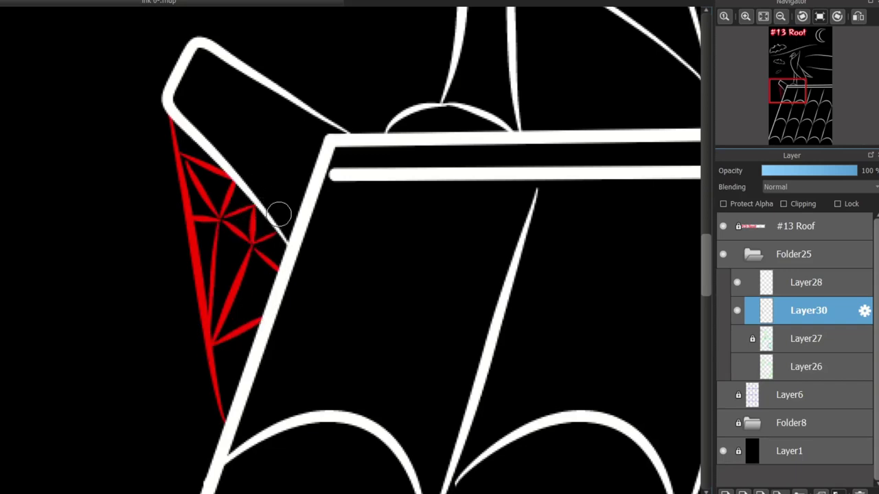
{"action": "scroll", "coordinate": [279, 216], "scroll_direction": "down", "scroll_amount": 3}
{"action": "scroll", "coordinate": [364, 247], "scroll_direction": "up", "scroll_amount": 3}
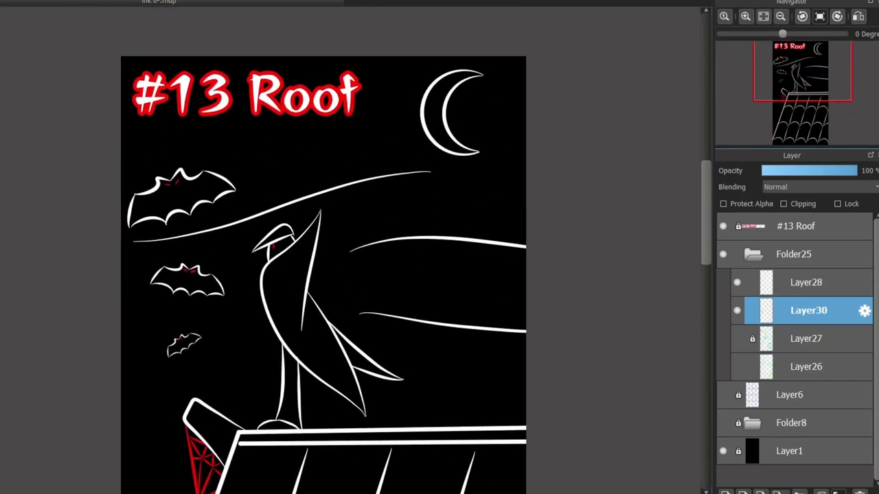
{"action": "scroll", "coordinate": [280, 313], "scroll_direction": "up", "scroll_amount": 5}
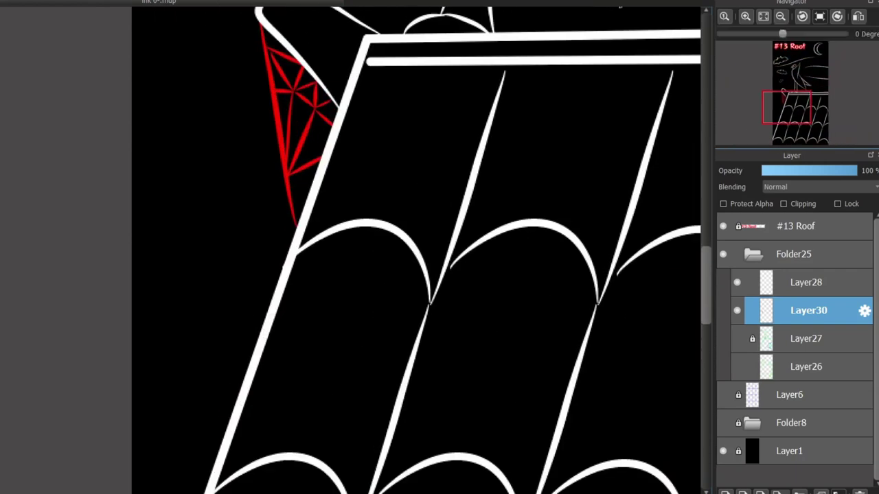
{"action": "mouse_move", "coordinate": [275, 293]}
{"action": "left_mouse_down"}
{"action": "mouse_move", "coordinate": [263, 457]}
{"action": "mouse_move", "coordinate": [271, 321]}
{"action": "mouse_move", "coordinate": [272, 397]}
{"action": "left_mouse_up"}
{"action": "key", "text": "ctrl+z"}
{"action": "key", "text": "ctrl+z"}
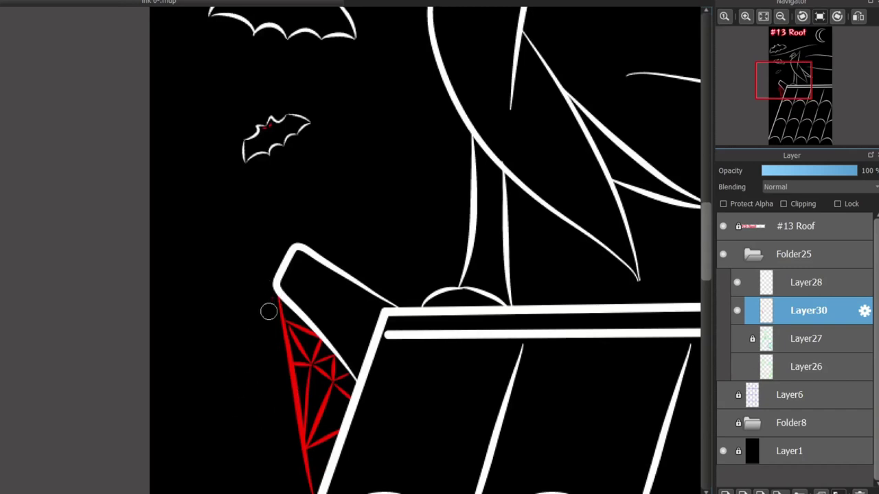
- Paint a red strand hanging straight down beside the web from the tip of the ridge end
{"action": "left_click_drag", "start_coordinate": [274, 302], "coordinate": [277, 430]}
{"action": "scroll", "coordinate": [267, 266], "scroll_direction": "down", "scroll_amount": 2}
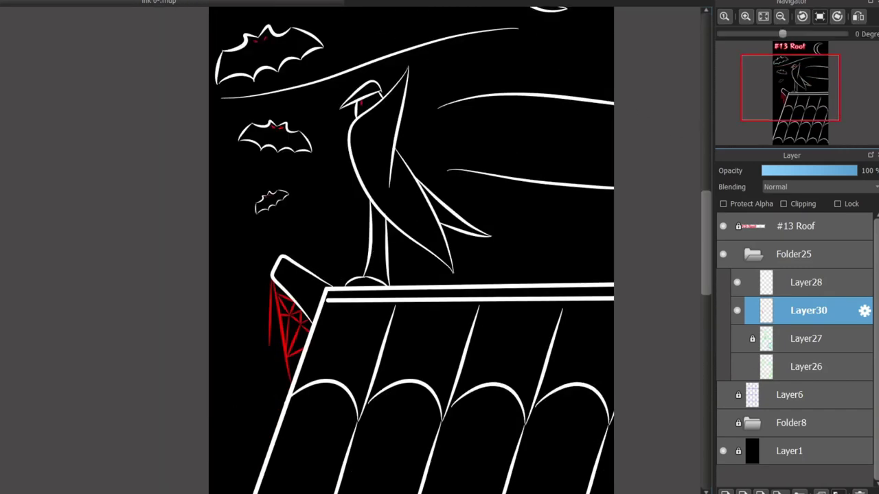
{"action": "scroll", "coordinate": [378, 157], "scroll_direction": "up", "scroll_amount": 3}
{"action": "scroll", "coordinate": [378, 157], "scroll_direction": "down", "scroll_amount": 5}
{"action": "scroll", "coordinate": [378, 157], "scroll_direction": "up", "scroll_amount": 4}
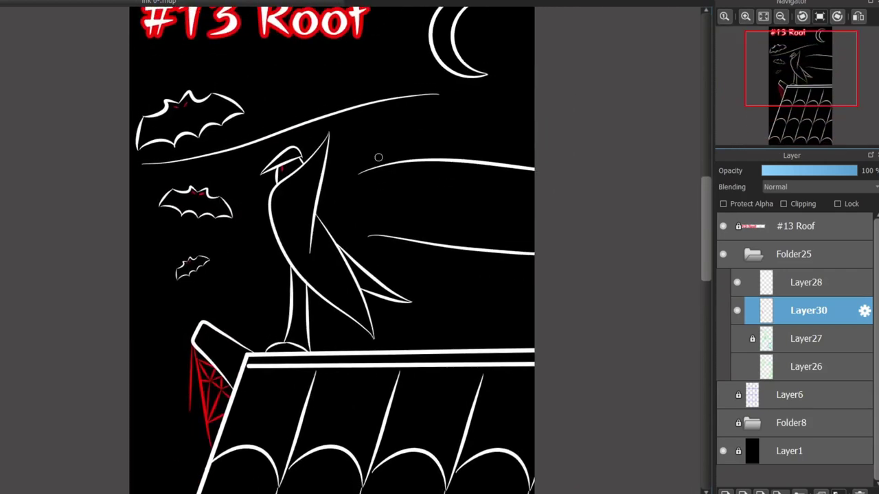
{"action": "scroll", "coordinate": [379, 157], "scroll_direction": "down", "scroll_amount": 2}
{"action": "scroll", "coordinate": [323, 312], "scroll_direction": "down", "scroll_amount": 1}
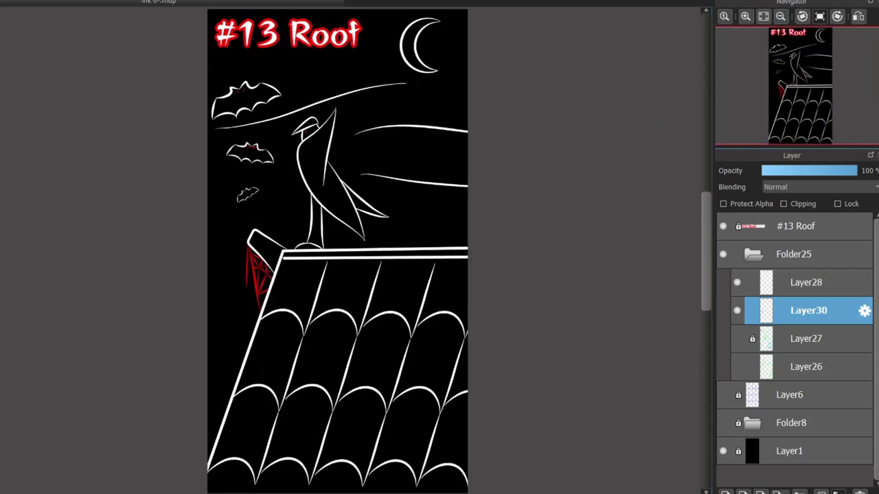